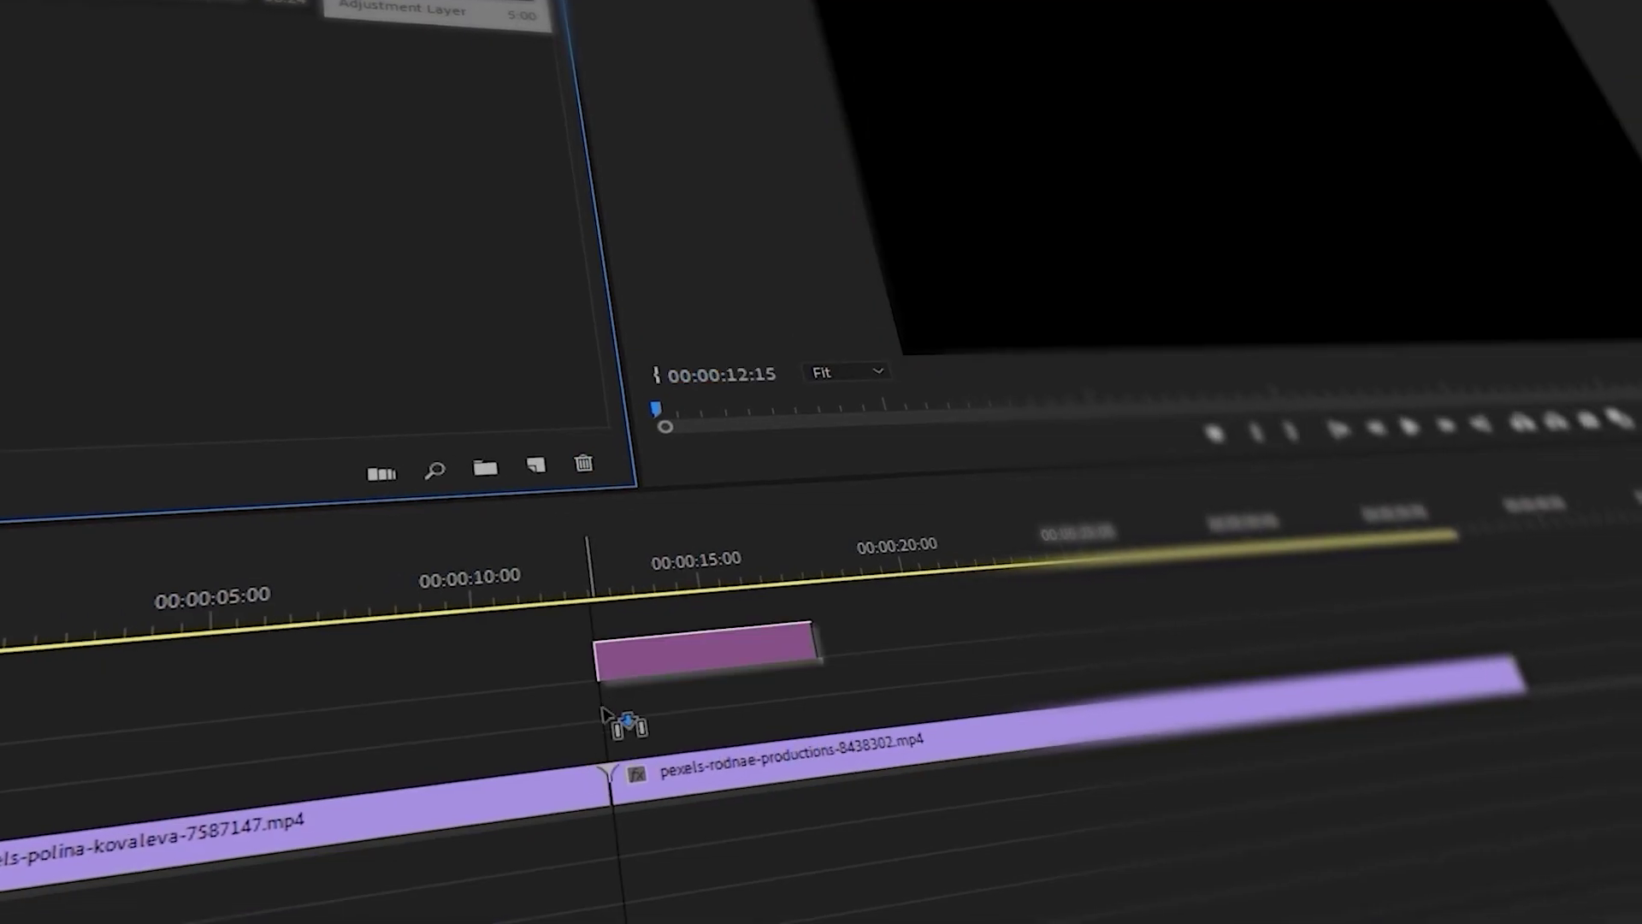
# Place the adjustment layer on the track above the cut between the two video clips
pyautogui.moveTo(602, 710); pyautogui.dragTo(544, 742)
pyautogui.moveTo(609, 592); pyautogui.dragTo(583, 592)
pyautogui.moveTo(262, 502); pyautogui.dragTo(267, 503)
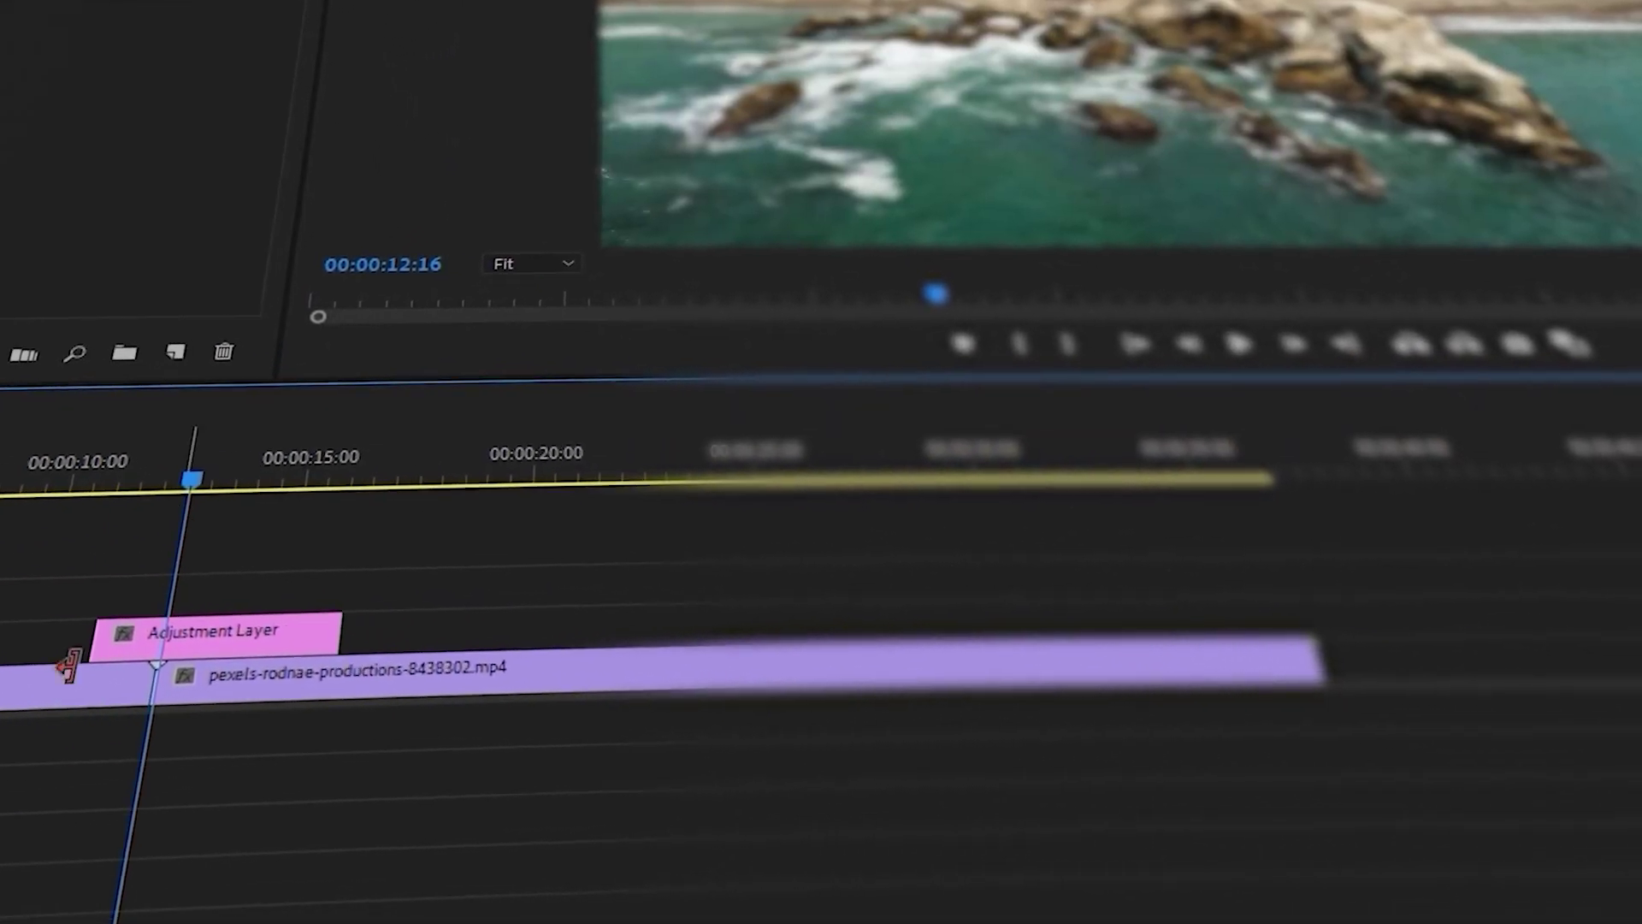
pyautogui.press('=')
pyautogui.press('=')
pyautogui.press('=')
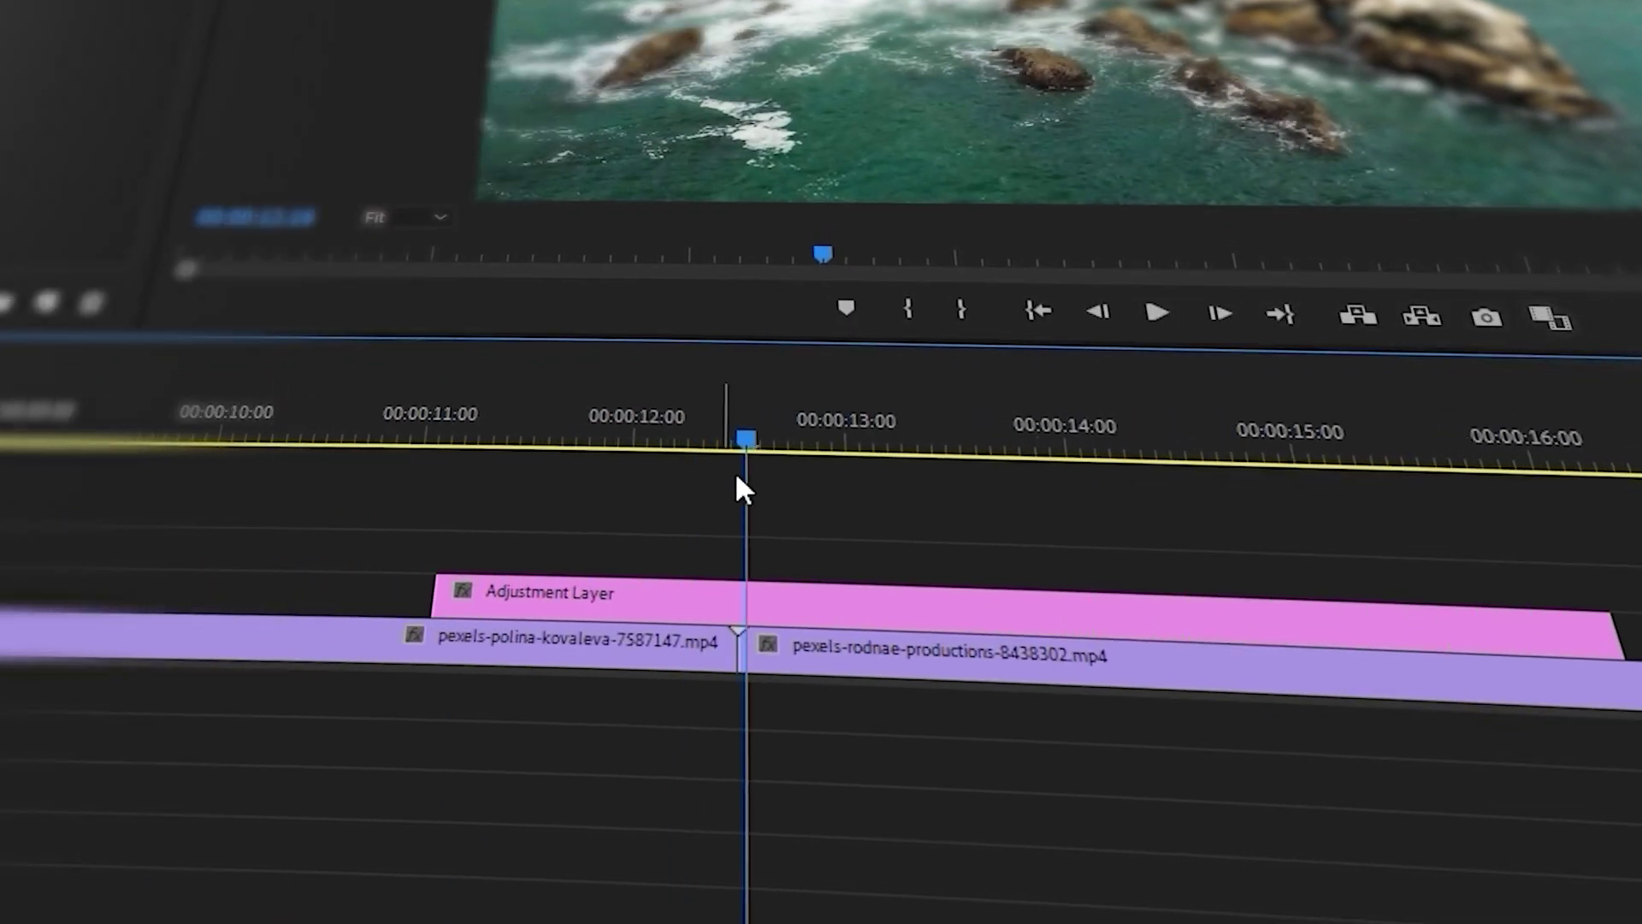
pyautogui.moveTo(744, 438); pyautogui.dragTo(733, 439)
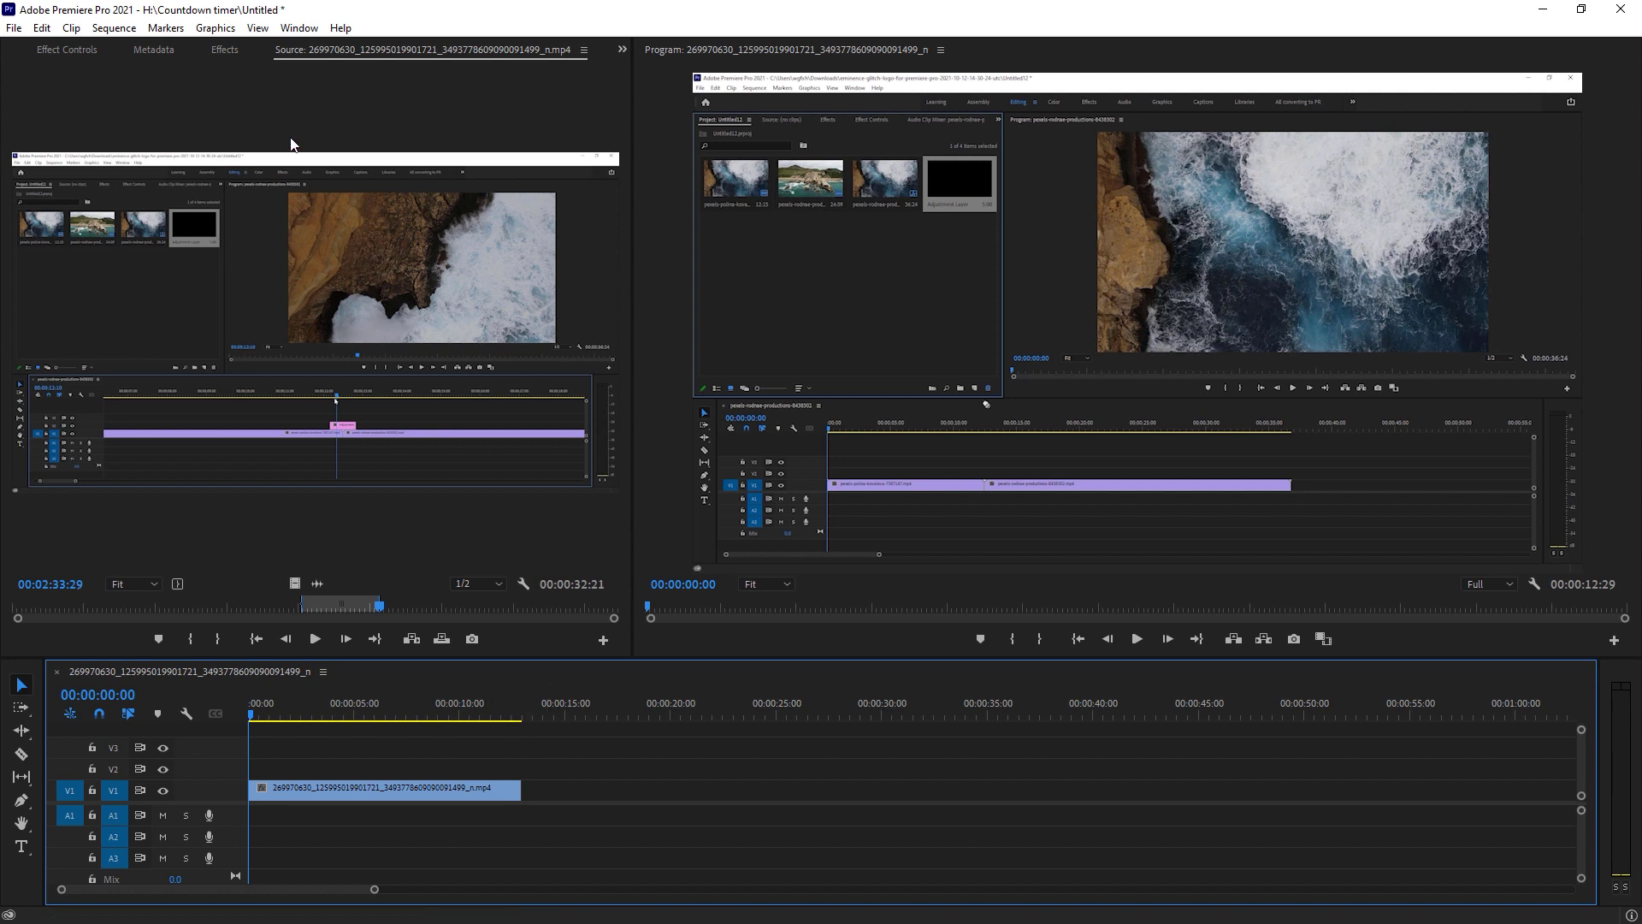
# Apply the Basic 3D effect to the screen-recording clip on V1 and show the clip's effect settings
pyautogui.click(224, 49)
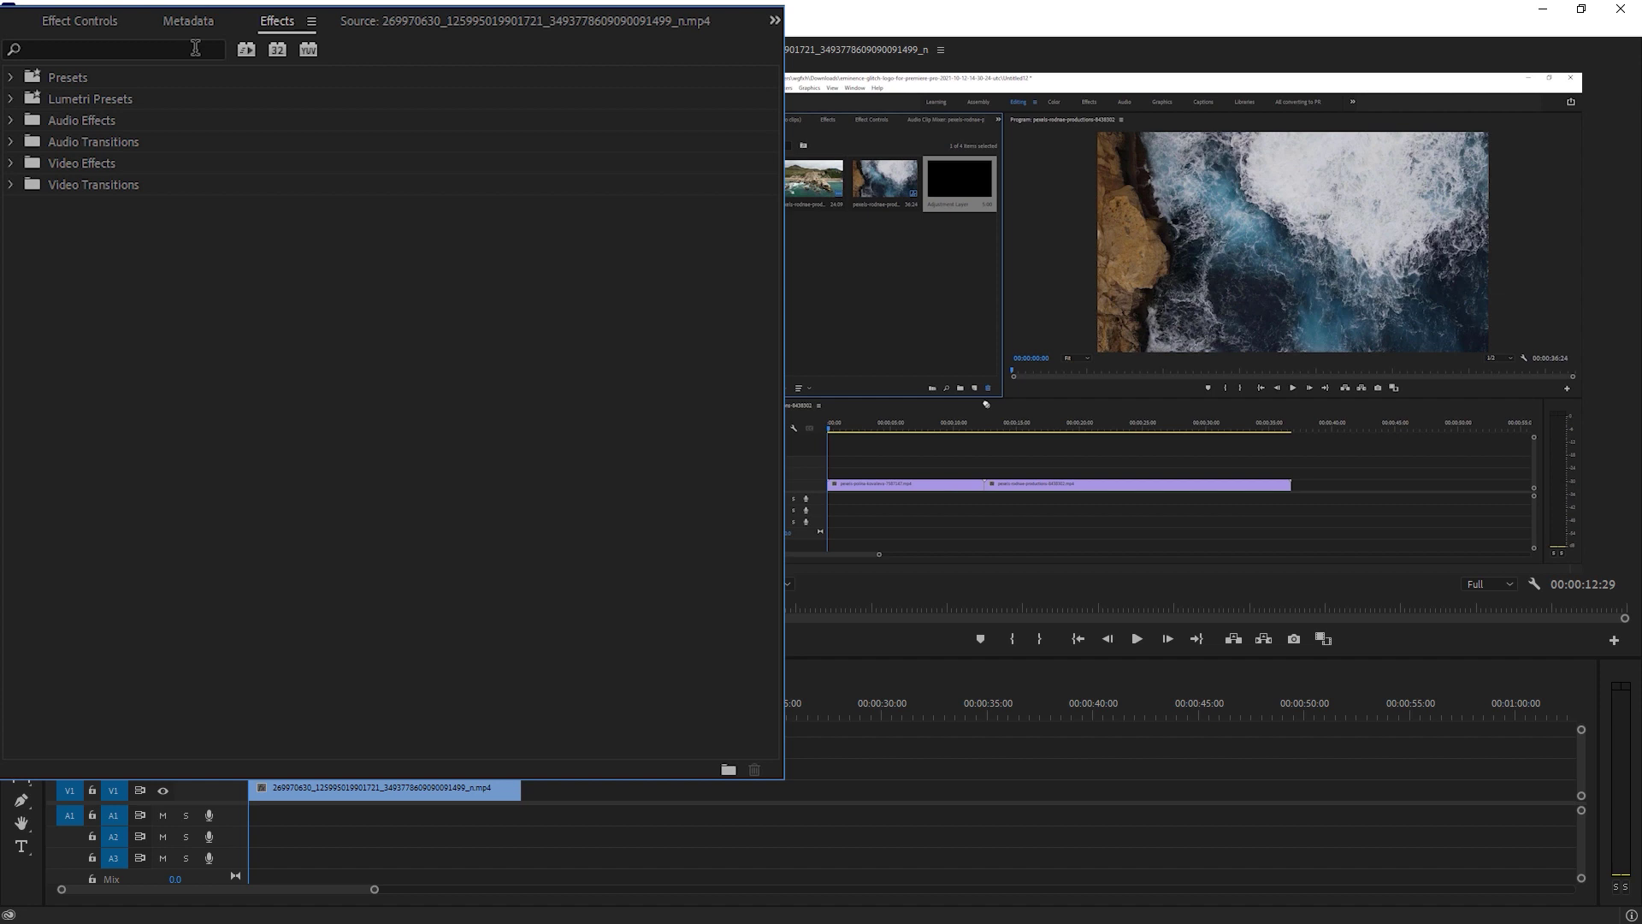
pyautogui.click(195, 48)
pyautogui.write('basic 3d')
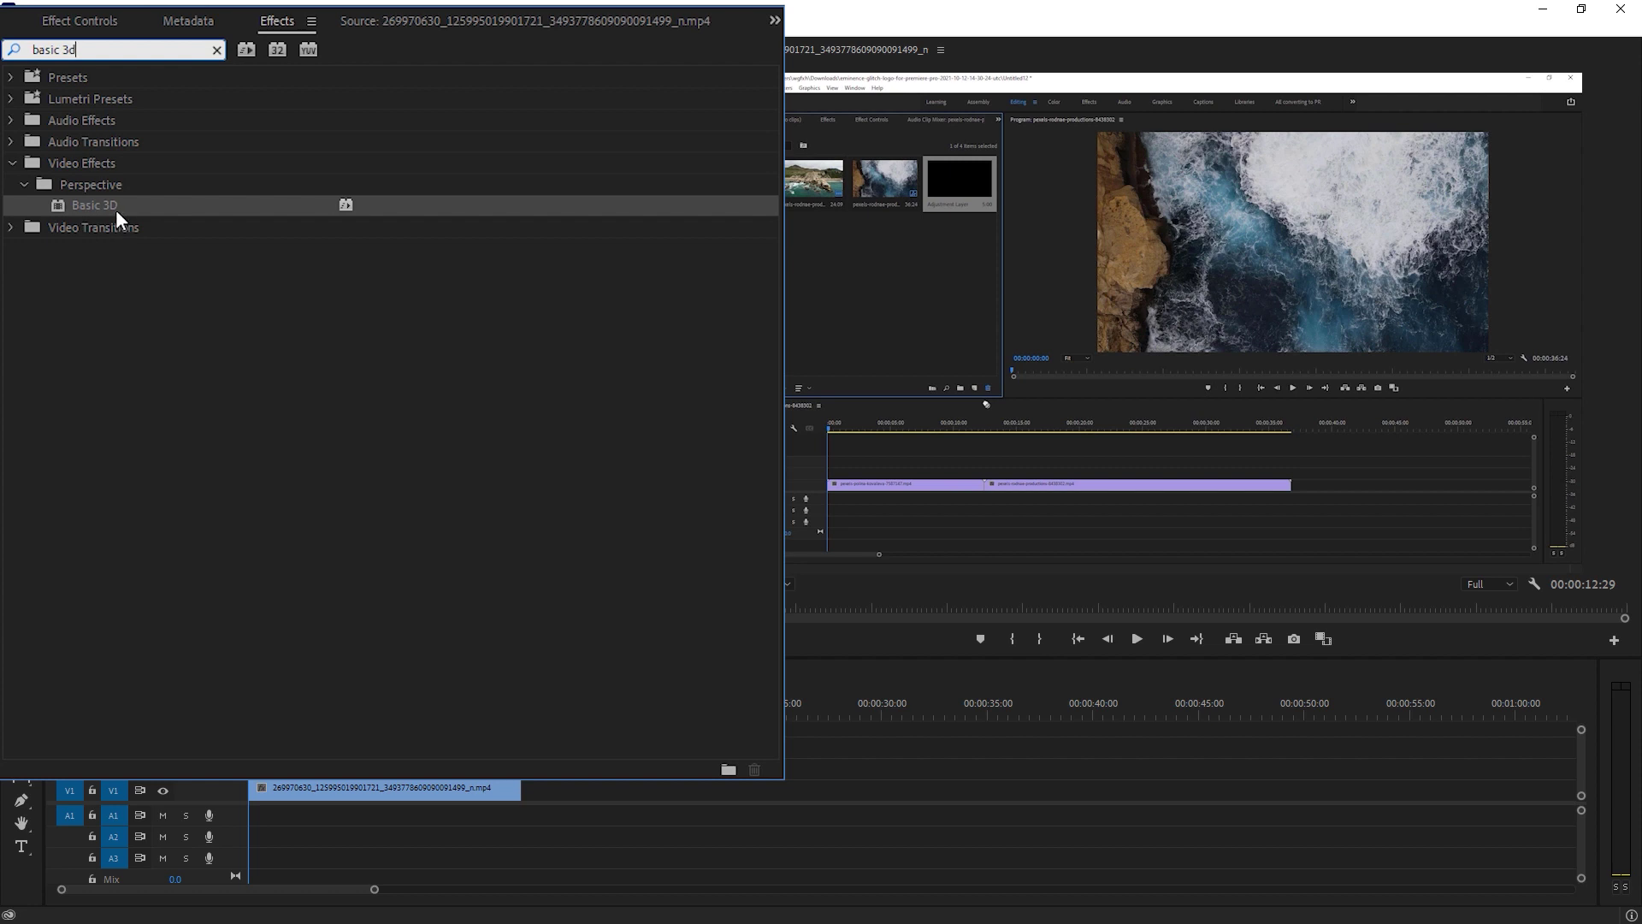
pyautogui.moveTo(77, 193); pyautogui.dragTo(464, 789)
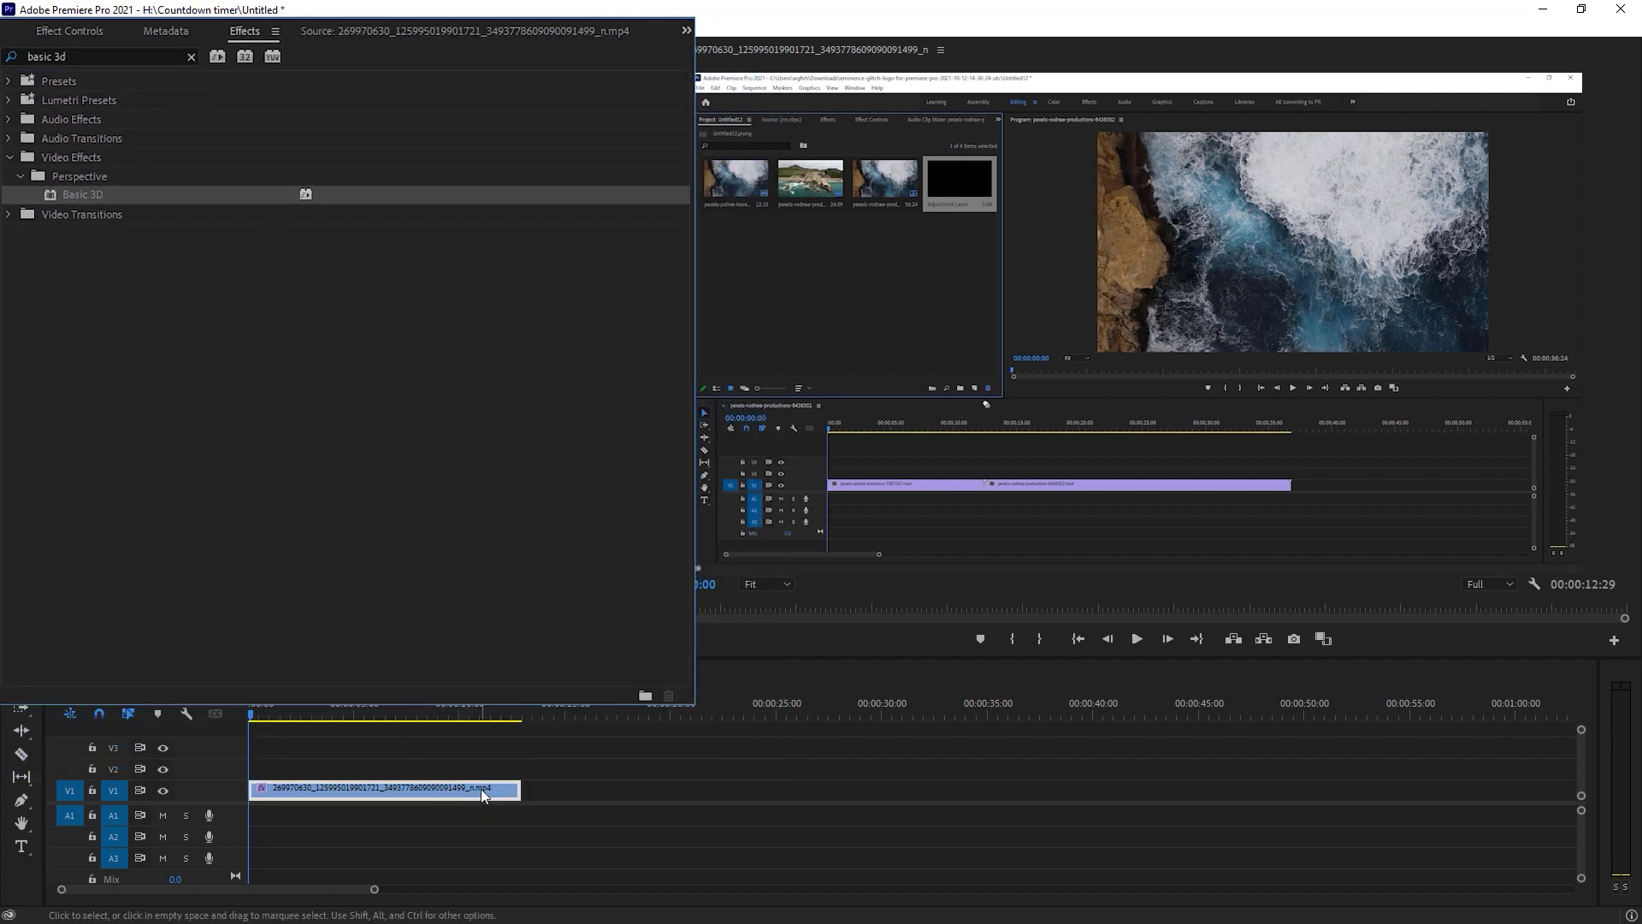
pyautogui.click(71, 32)
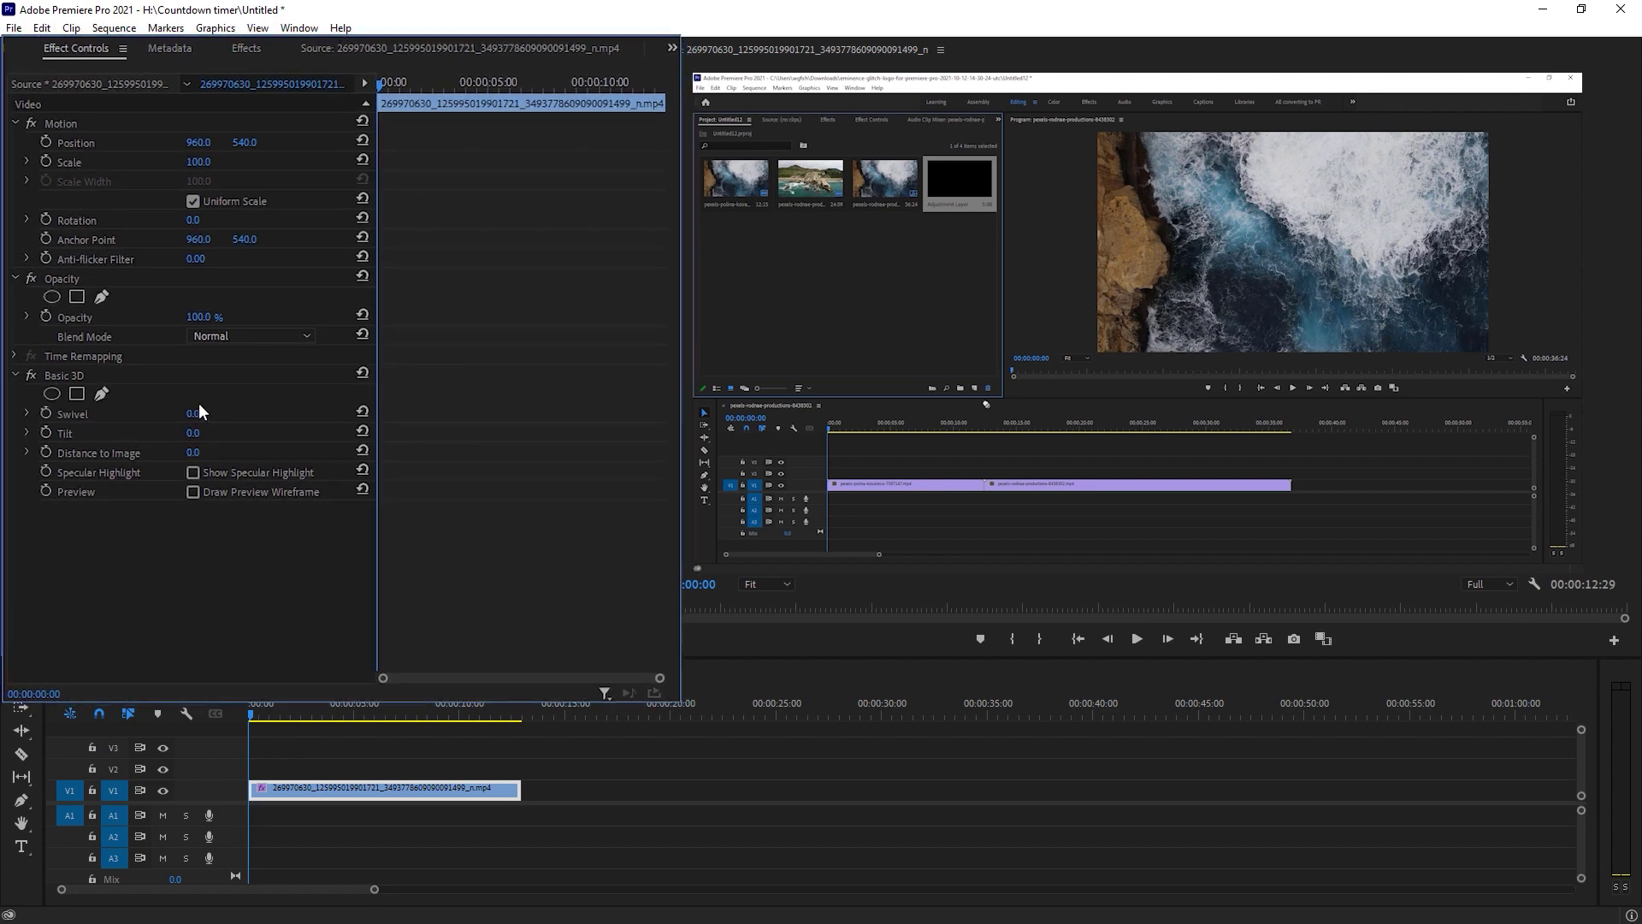
# Try out the Basic 3D Swivel, Tilt and Distance to Image settings, resetting each one to its default
pyautogui.moveTo(195, 413)
pyautogui.mouseDown()
pyautogui.moveTo(99, 413)
pyautogui.moveTo(188, 414)
pyautogui.moveTo(153, 413)
pyautogui.moveTo(194, 433)
pyautogui.mouseUp()
pyautogui.click(363, 411)
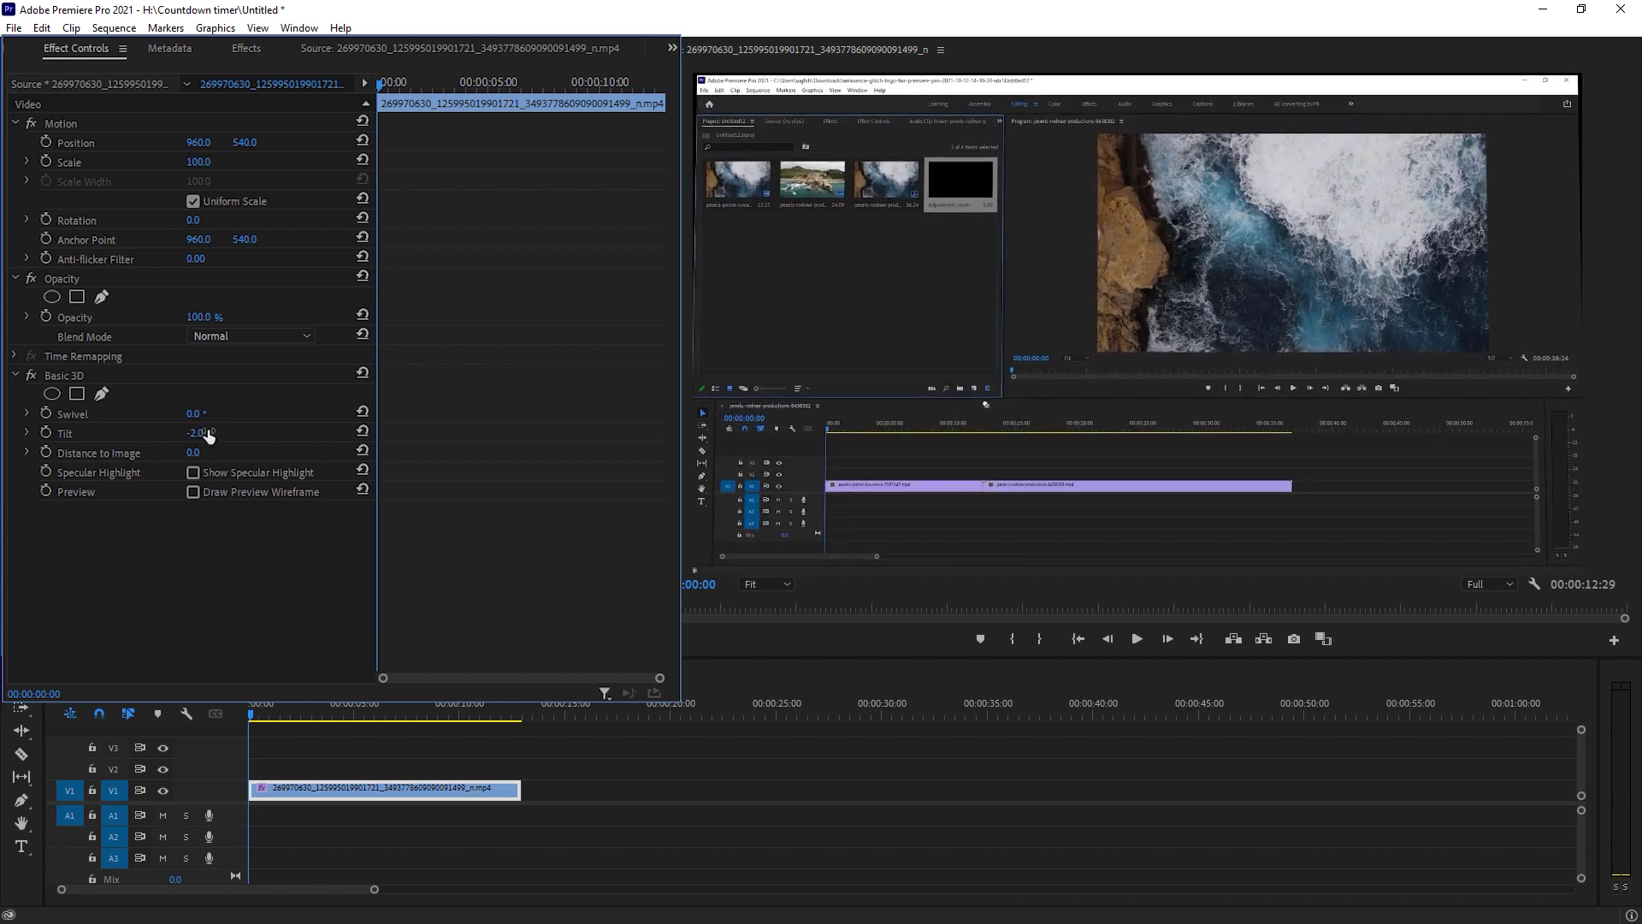
pyautogui.click(361, 432)
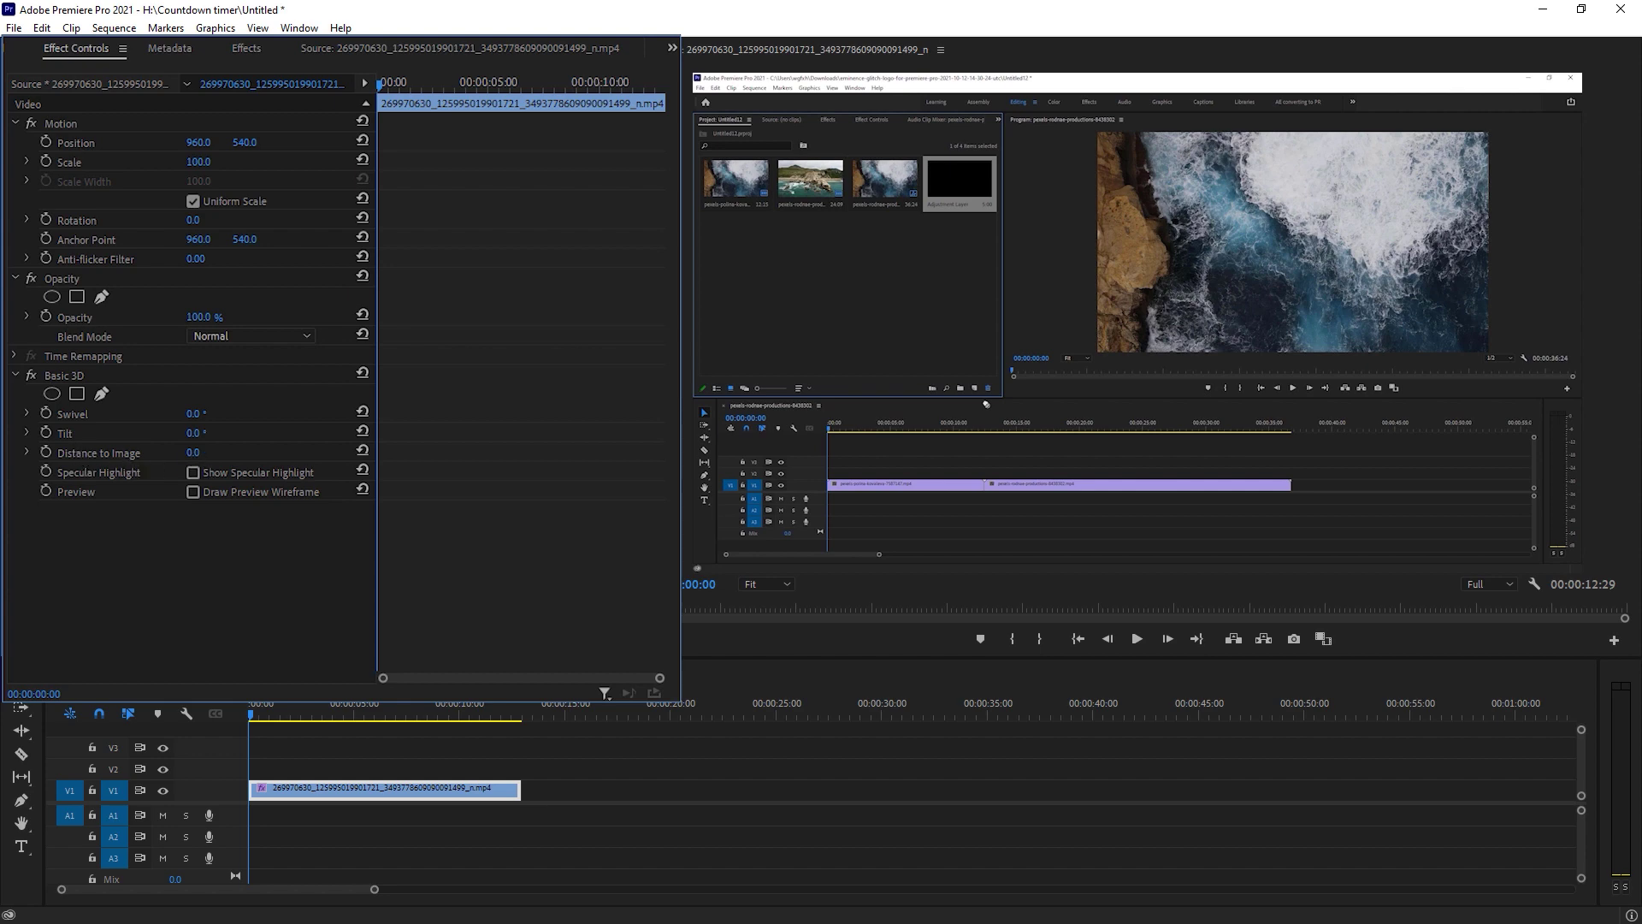
pyautogui.moveTo(194, 453); pyautogui.dragTo(184, 452)
pyautogui.click(365, 449)
# Turn on keyframing for Position, Scale, Swivel, Tilt and Distance to Image at the start of the clip
pyautogui.click(46, 144)
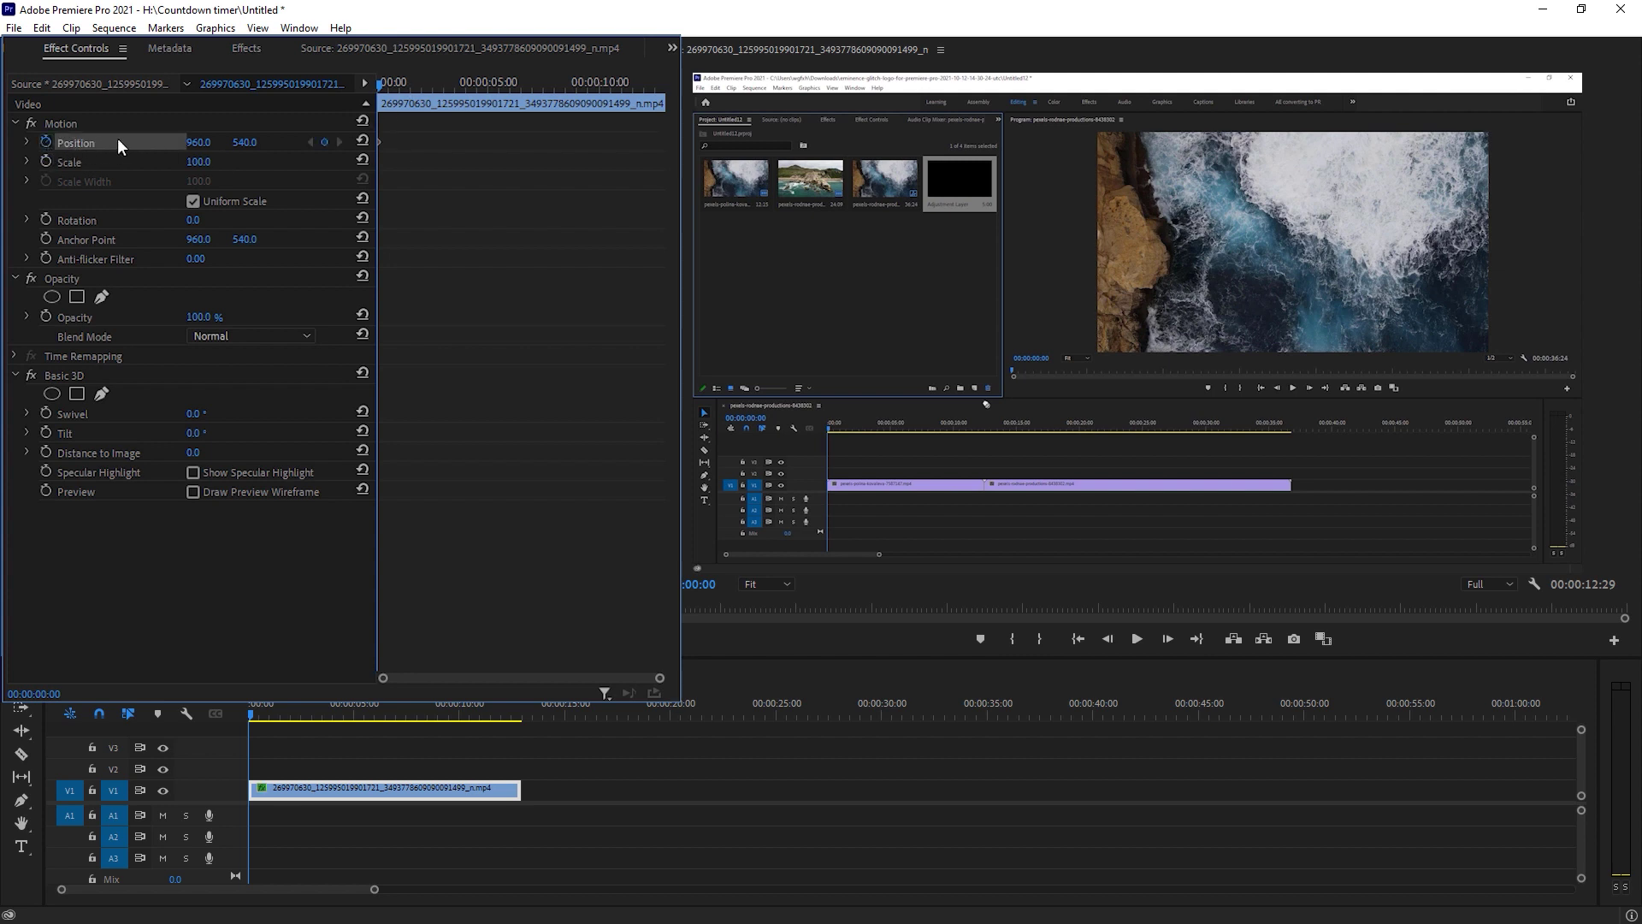
pyautogui.click(43, 166)
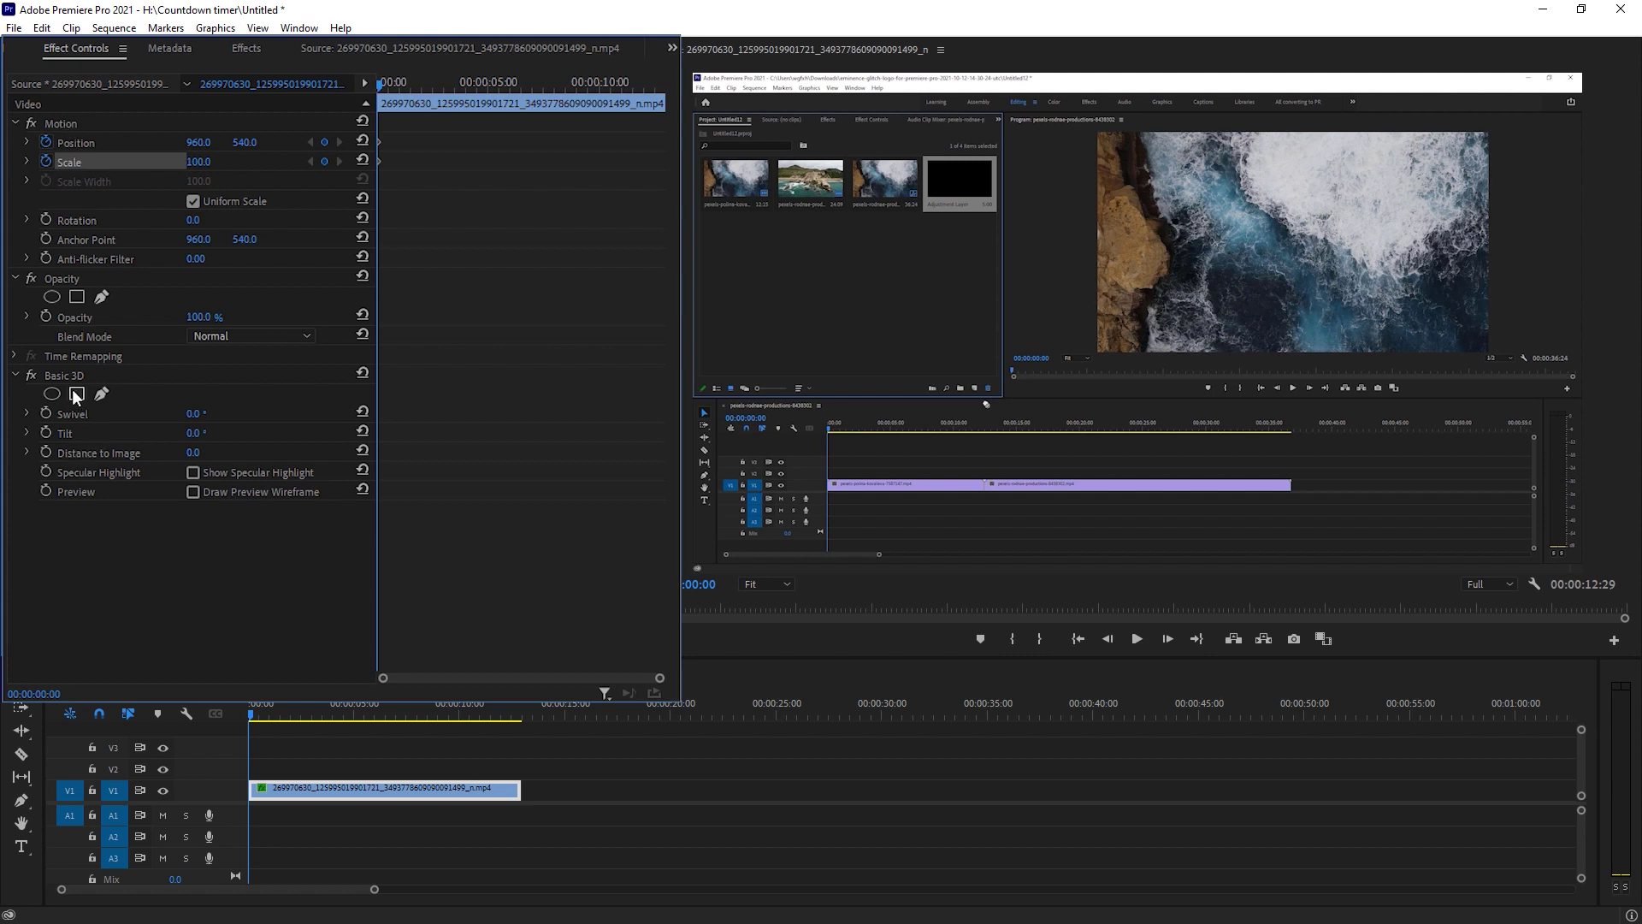
pyautogui.click(46, 416)
pyautogui.click(47, 434)
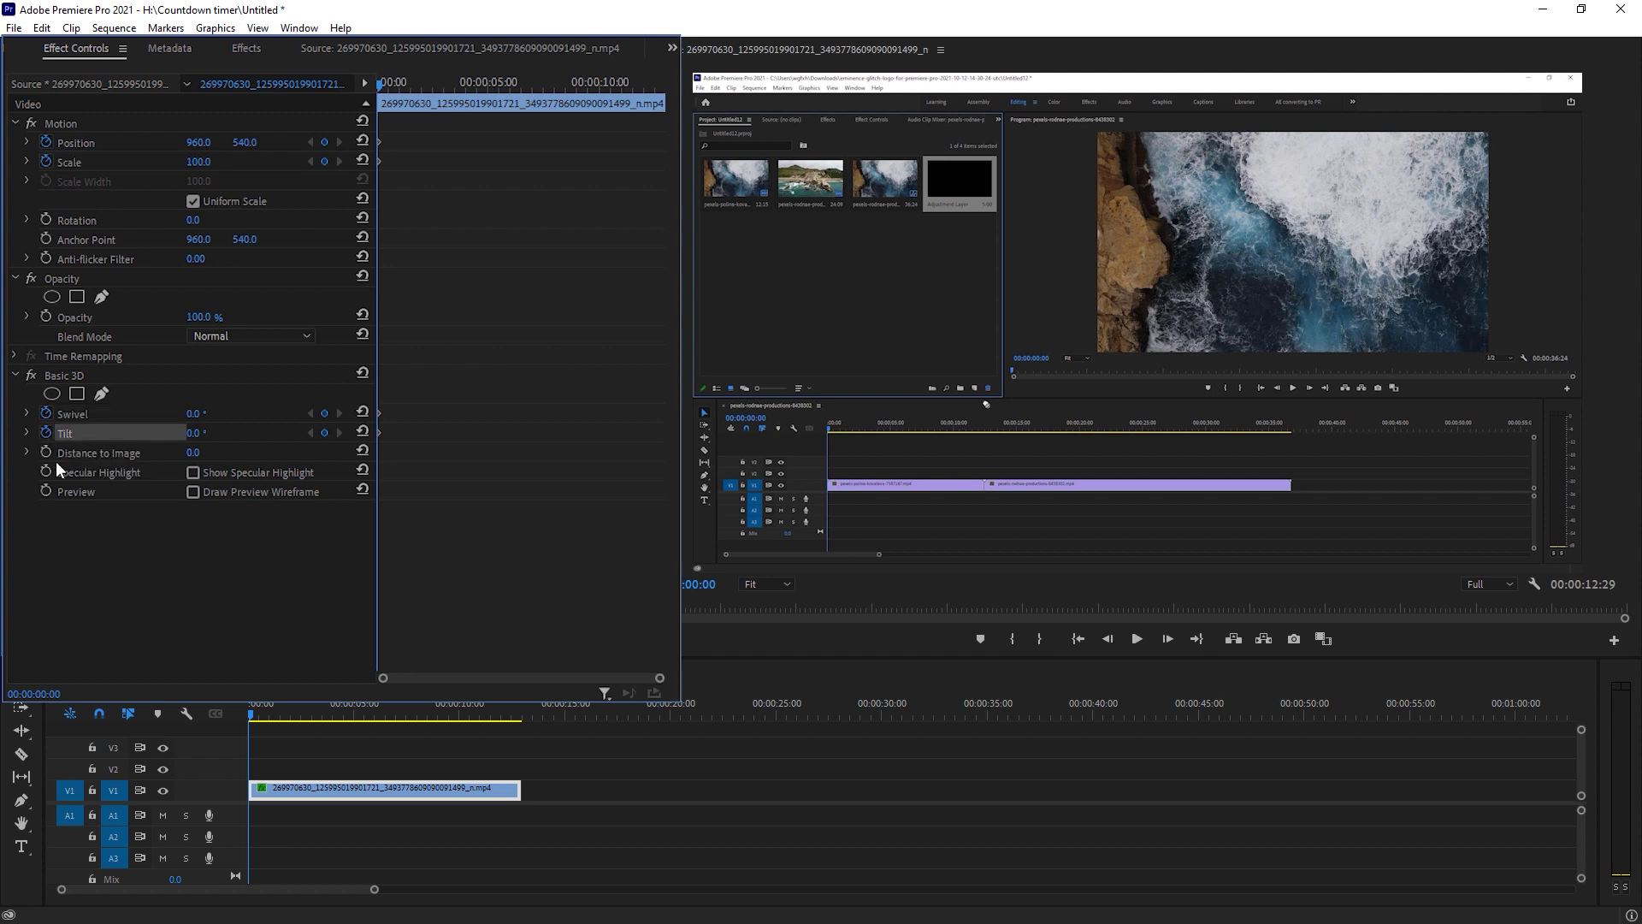
pyautogui.click(47, 453)
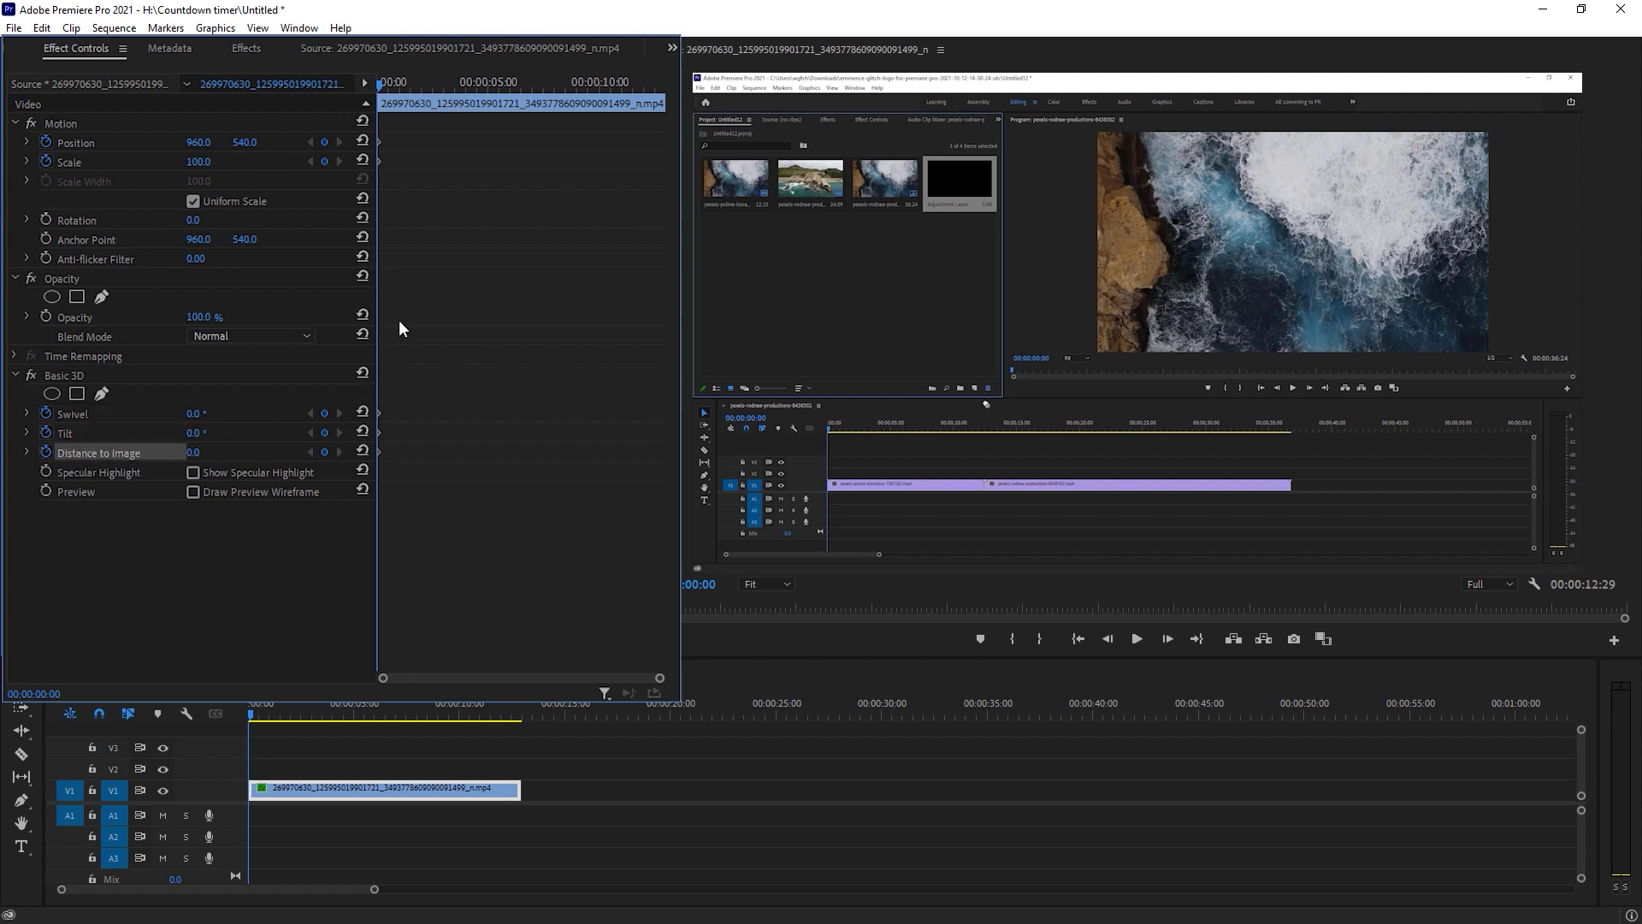
# Angle the clip at its first keyframe with Swivel -24°, Tilt -26°, Distance to Image -35 and Position 1322, 311
pyautogui.moveTo(674, 350); pyautogui.dragTo(695, 349)
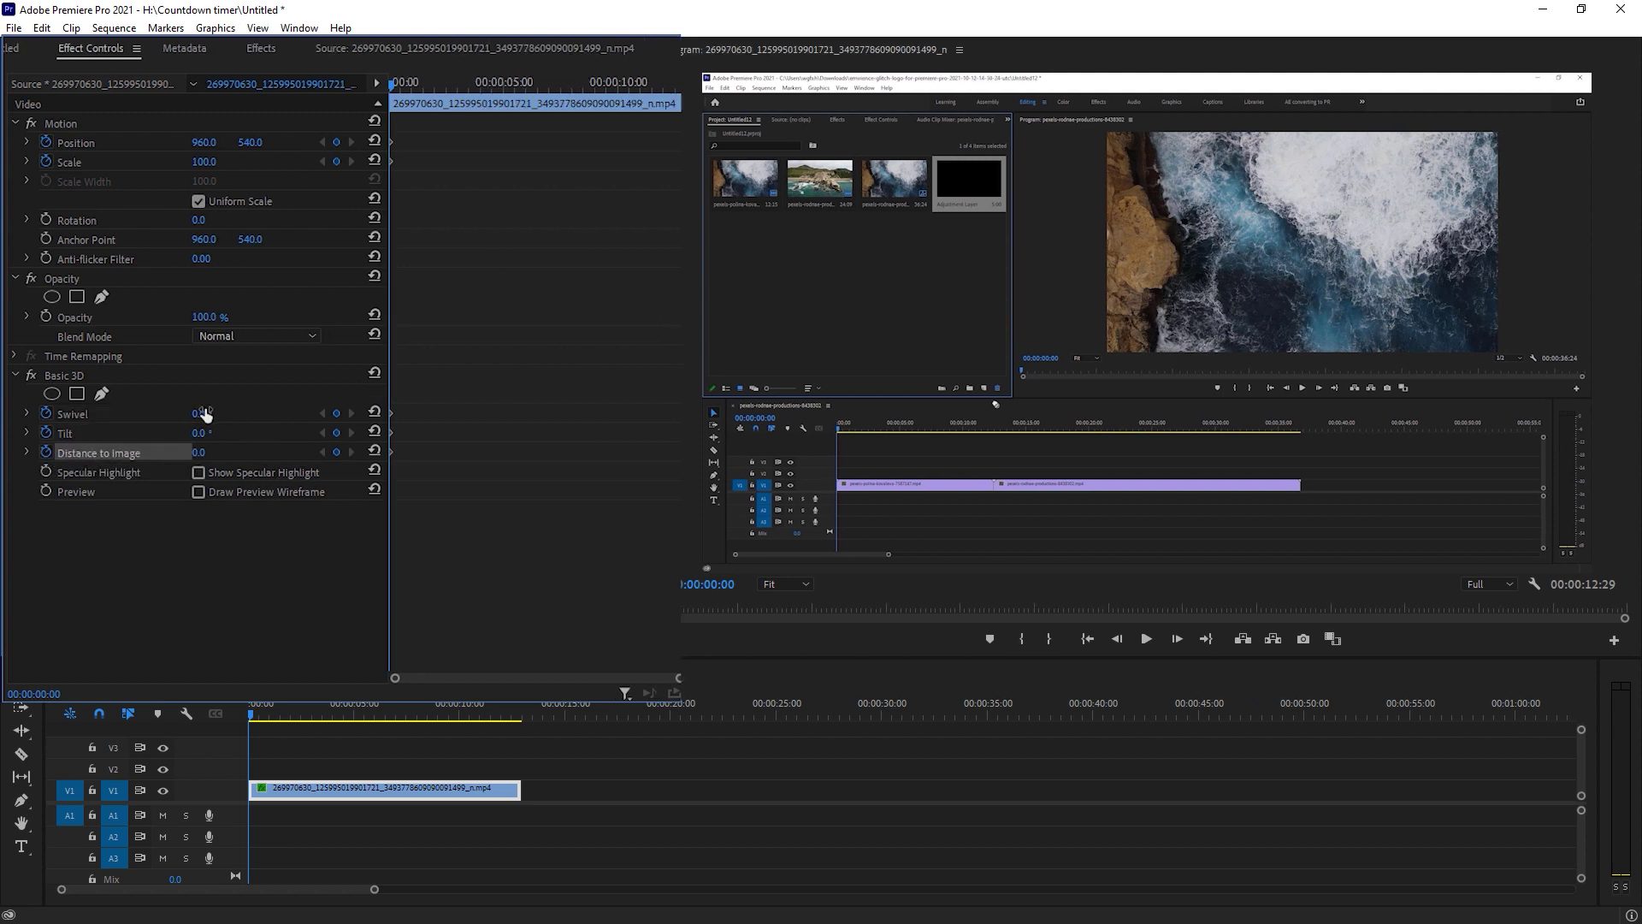
pyautogui.moveTo(205, 414); pyautogui.dragTo(236, 431)
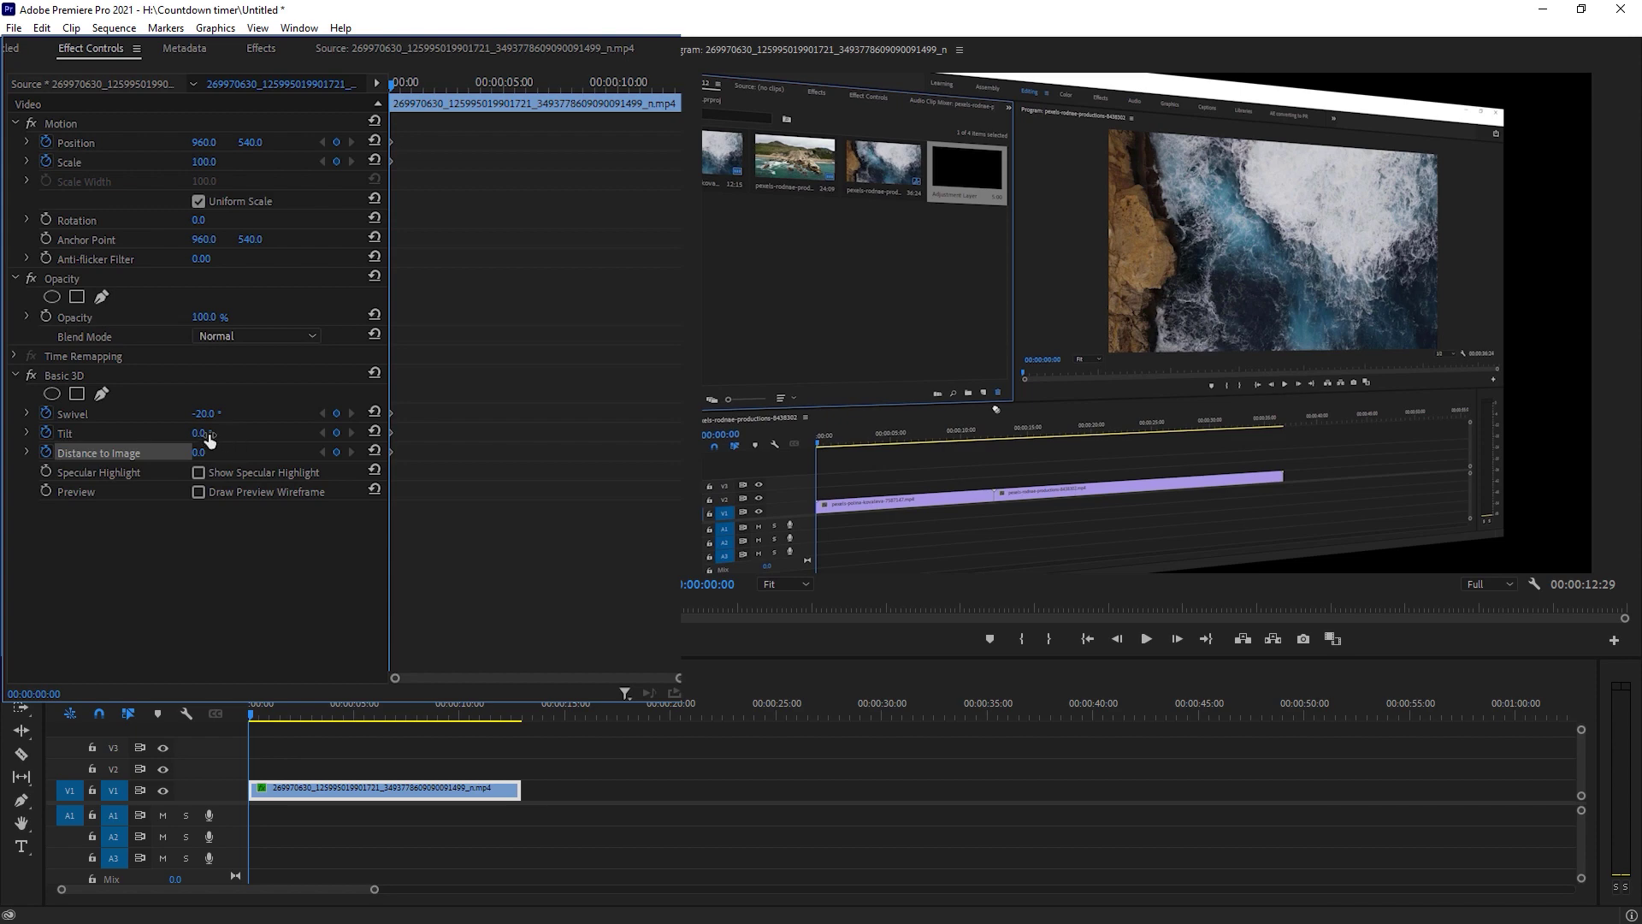
pyautogui.moveTo(197, 436)
pyautogui.mouseDown()
pyautogui.moveTo(163, 437)
pyautogui.moveTo(210, 432)
pyautogui.mouseUp()
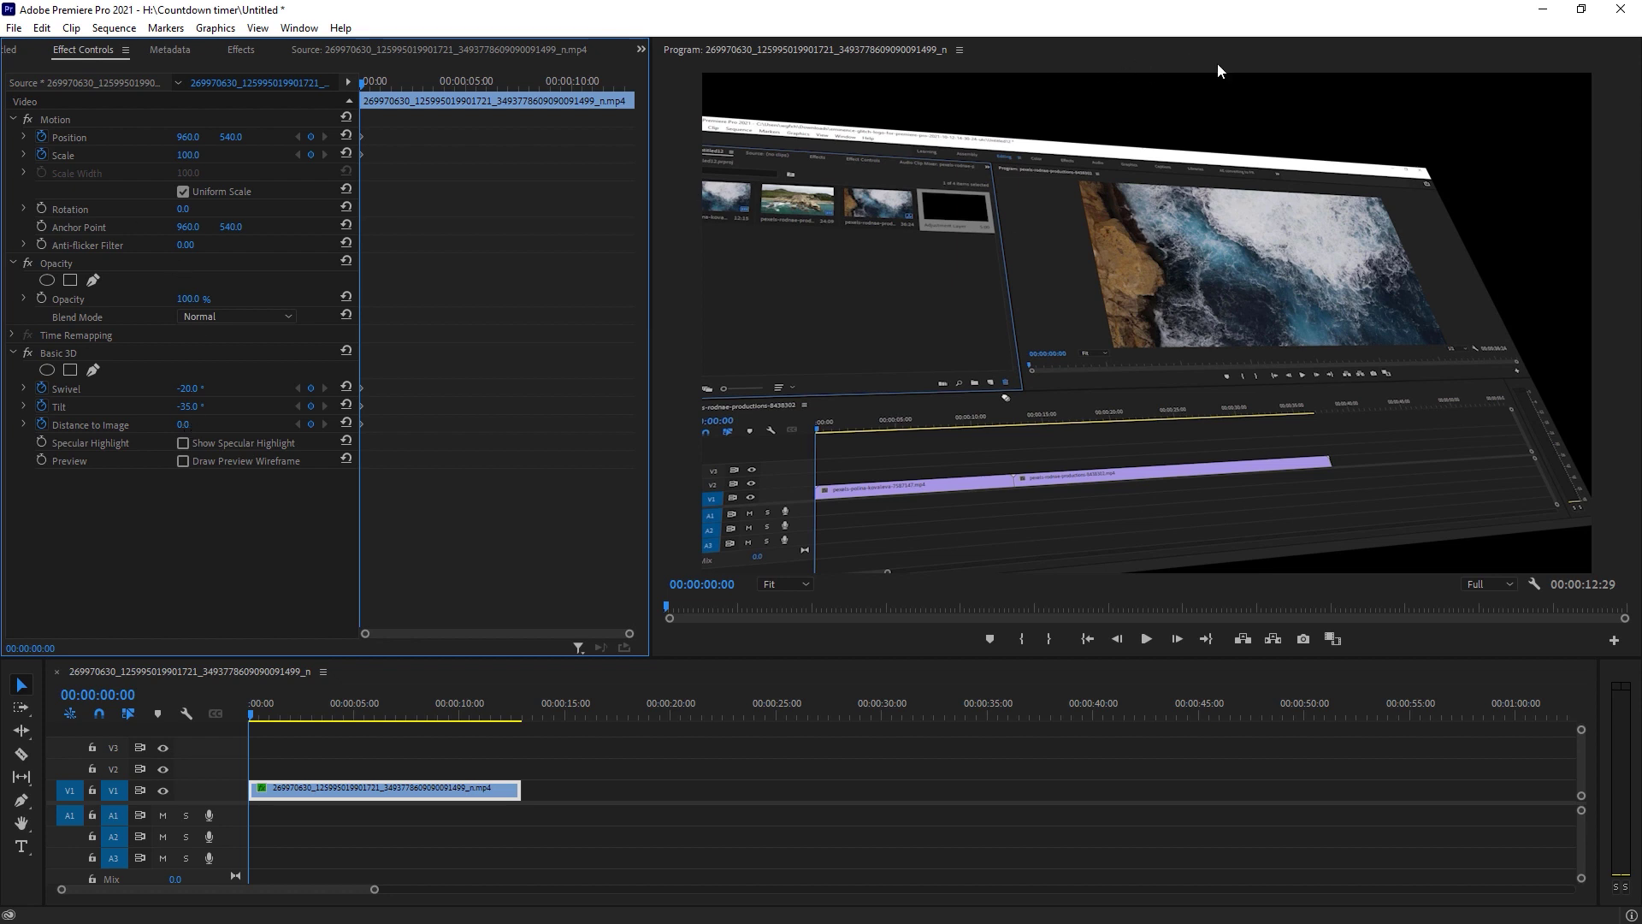
pyautogui.moveTo(188, 425); pyautogui.dragTo(169, 425)
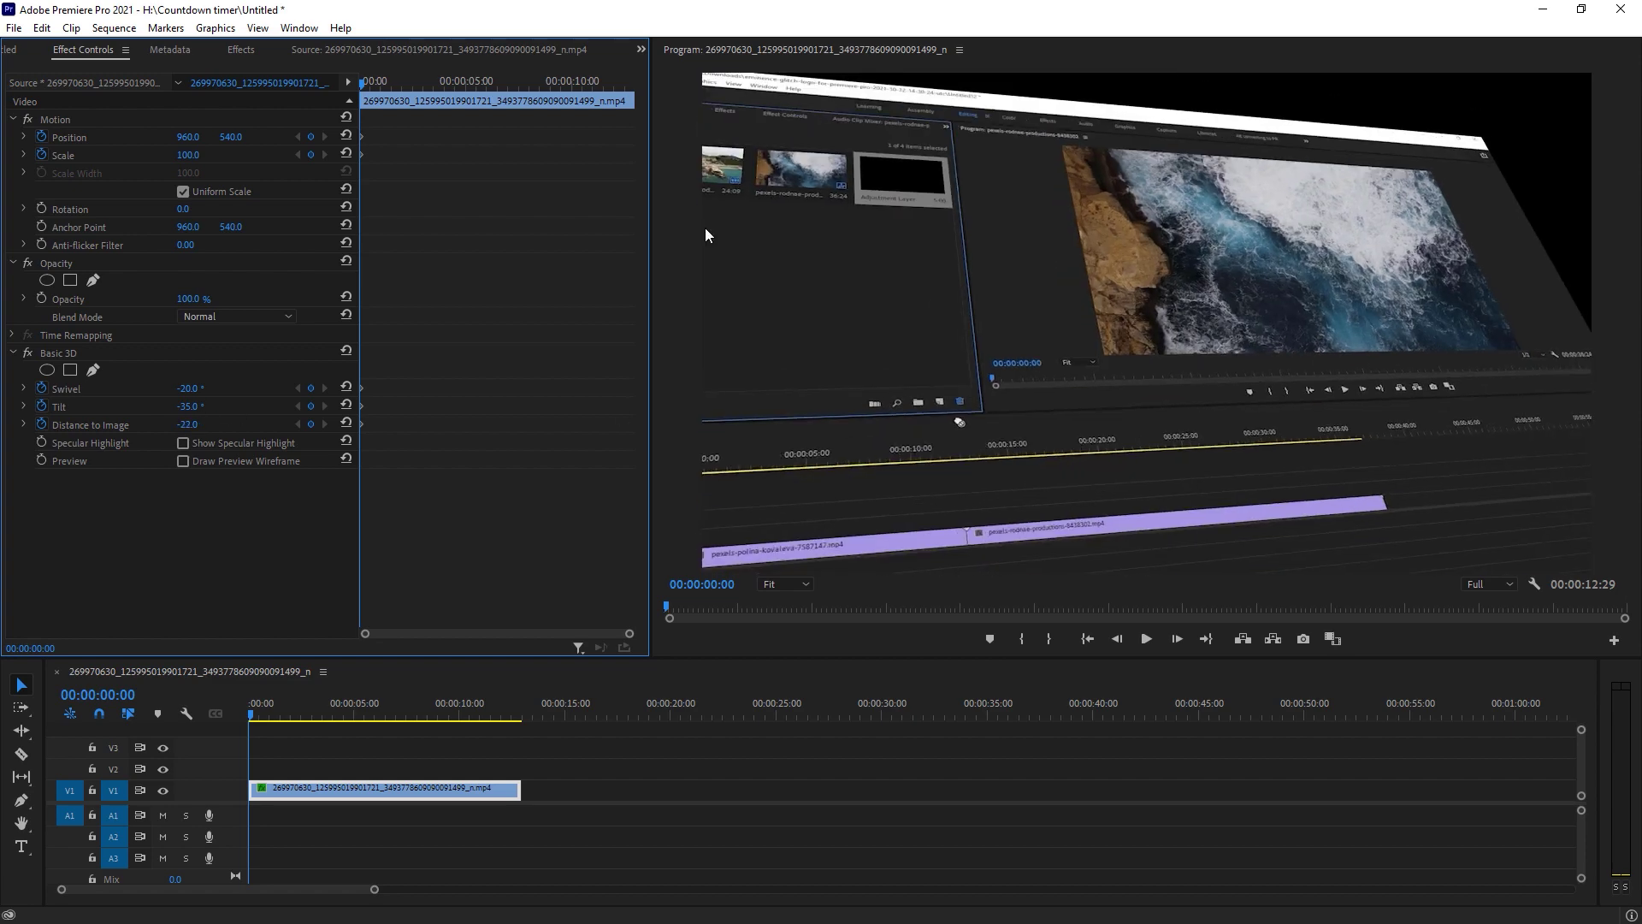
pyautogui.moveTo(193, 137)
pyautogui.mouseDown()
pyautogui.moveTo(335, 137)
pyautogui.moveTo(192, 137)
pyautogui.mouseUp()
pyautogui.moveTo(195, 407); pyautogui.dragTo(208, 407)
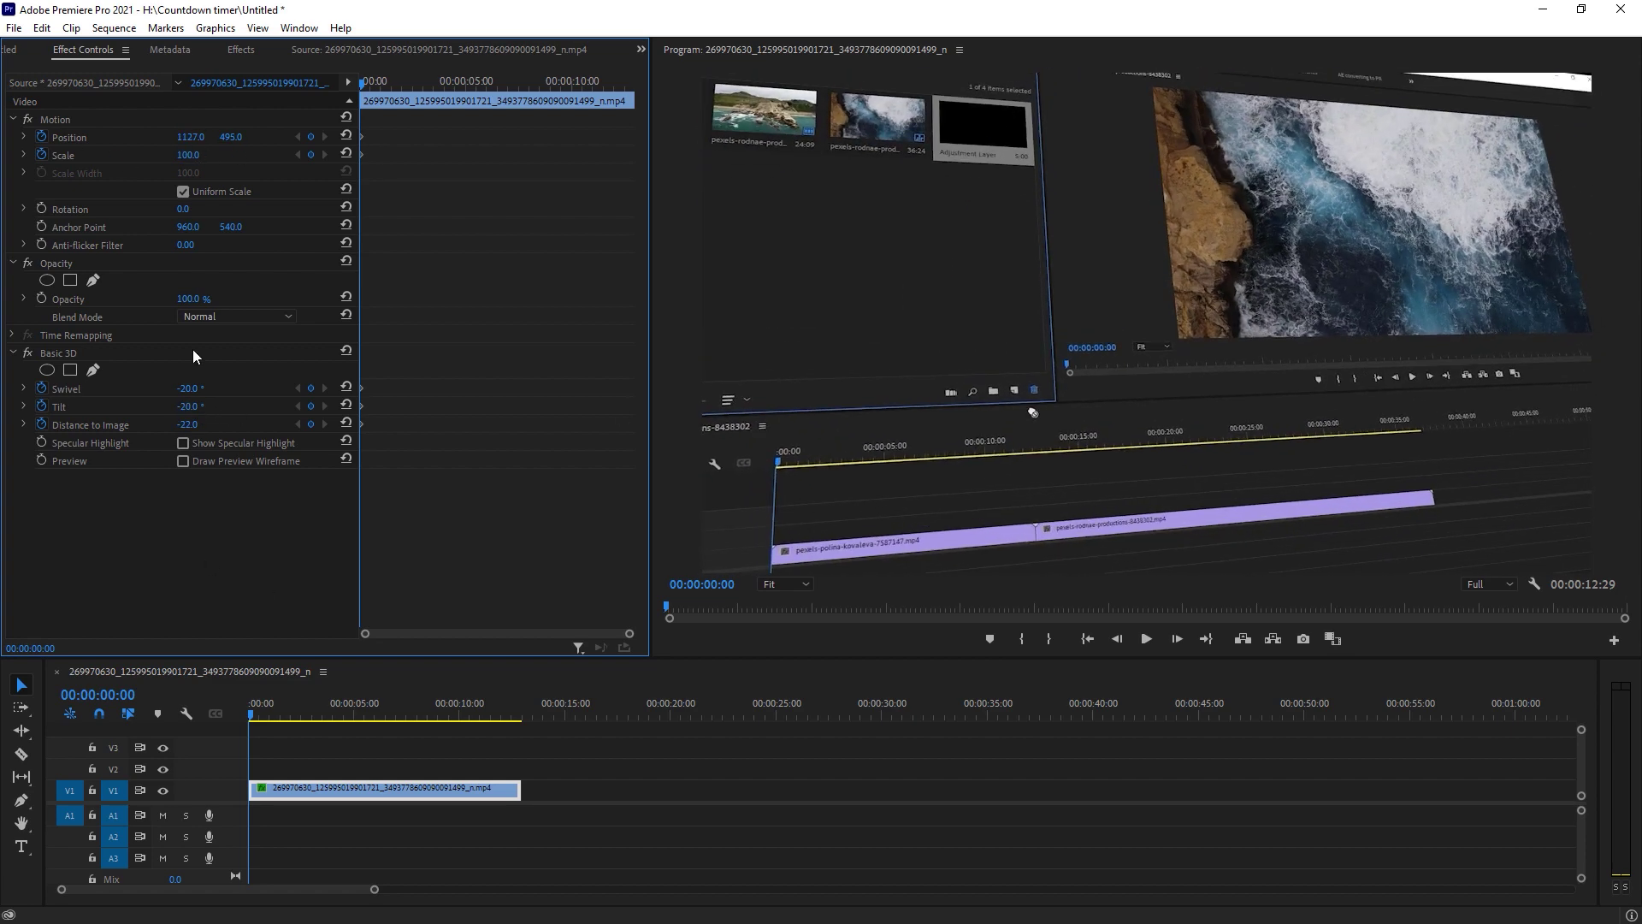
pyautogui.moveTo(231, 137); pyautogui.dragTo(168, 137)
pyautogui.moveTo(193, 389); pyautogui.dragTo(180, 425)
pyautogui.moveTo(230, 136); pyautogui.dragTo(191, 137)
pyautogui.moveTo(187, 425); pyautogui.dragTo(187, 424)
pyautogui.moveTo(190, 136)
pyautogui.mouseDown()
pyautogui.moveTo(327, 137)
pyautogui.moveTo(174, 137)
pyautogui.mouseUp()
pyautogui.moveTo(190, 406); pyautogui.dragTo(183, 425)
pyautogui.moveTo(190, 137); pyautogui.dragTo(220, 137)
pyautogui.moveTo(190, 388); pyautogui.dragTo(190, 388)
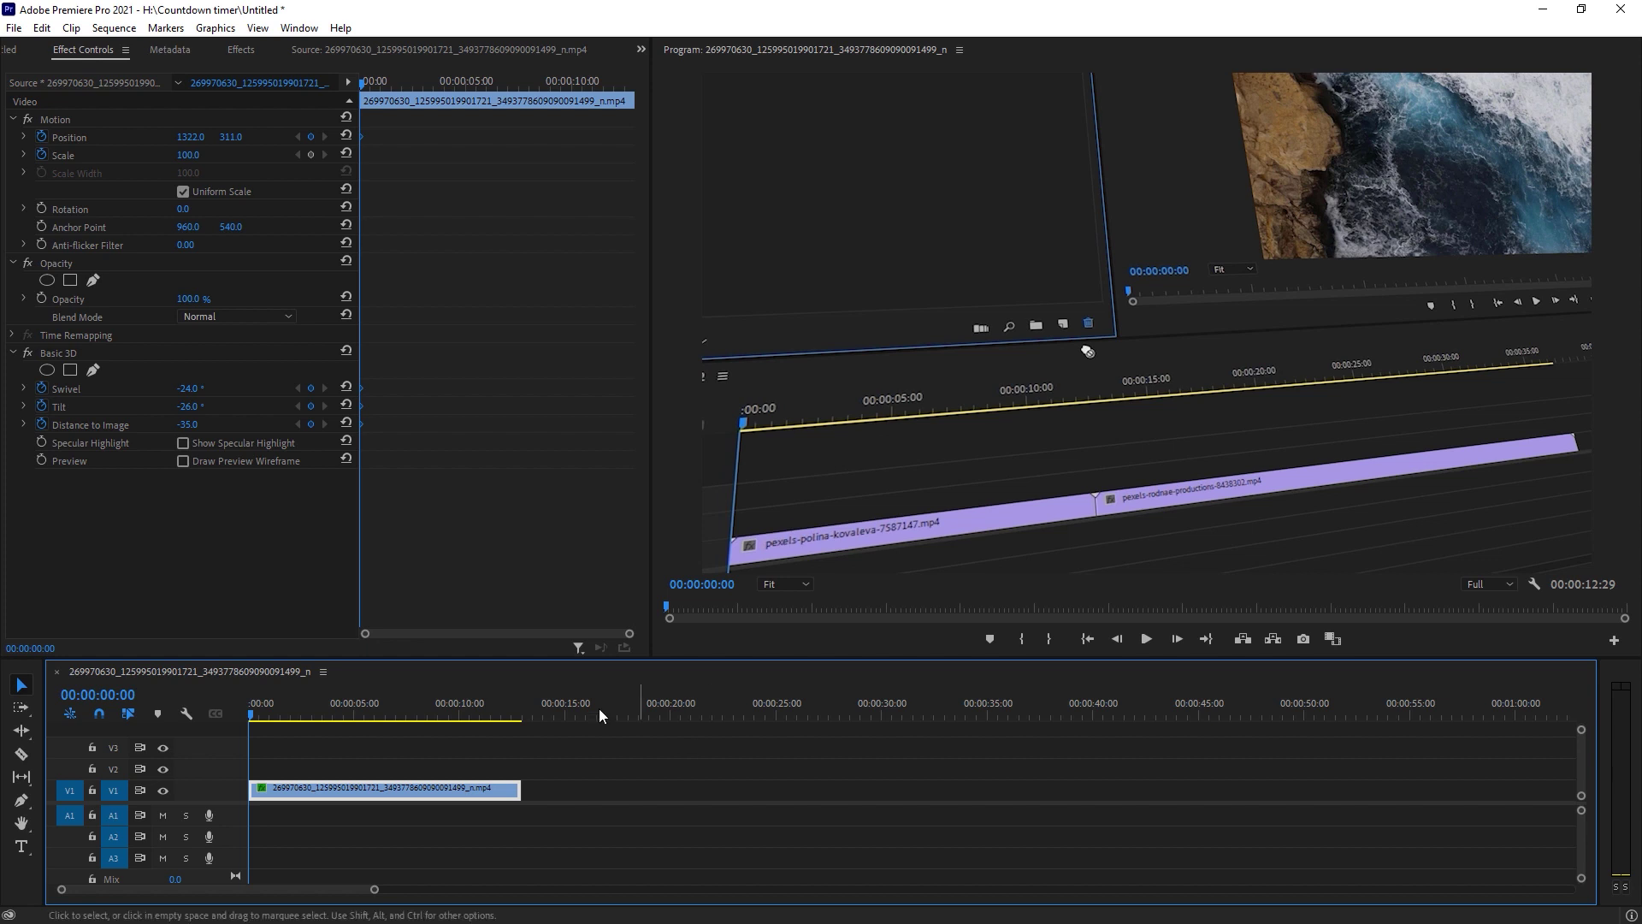
# At 00:00:03:13, set keyframes of Swivel -0.2°, Tilt -22°, Distance to Image -41 and Position 1322, 168
pyautogui.moveTo(366, 82); pyautogui.dragTo(433, 96)
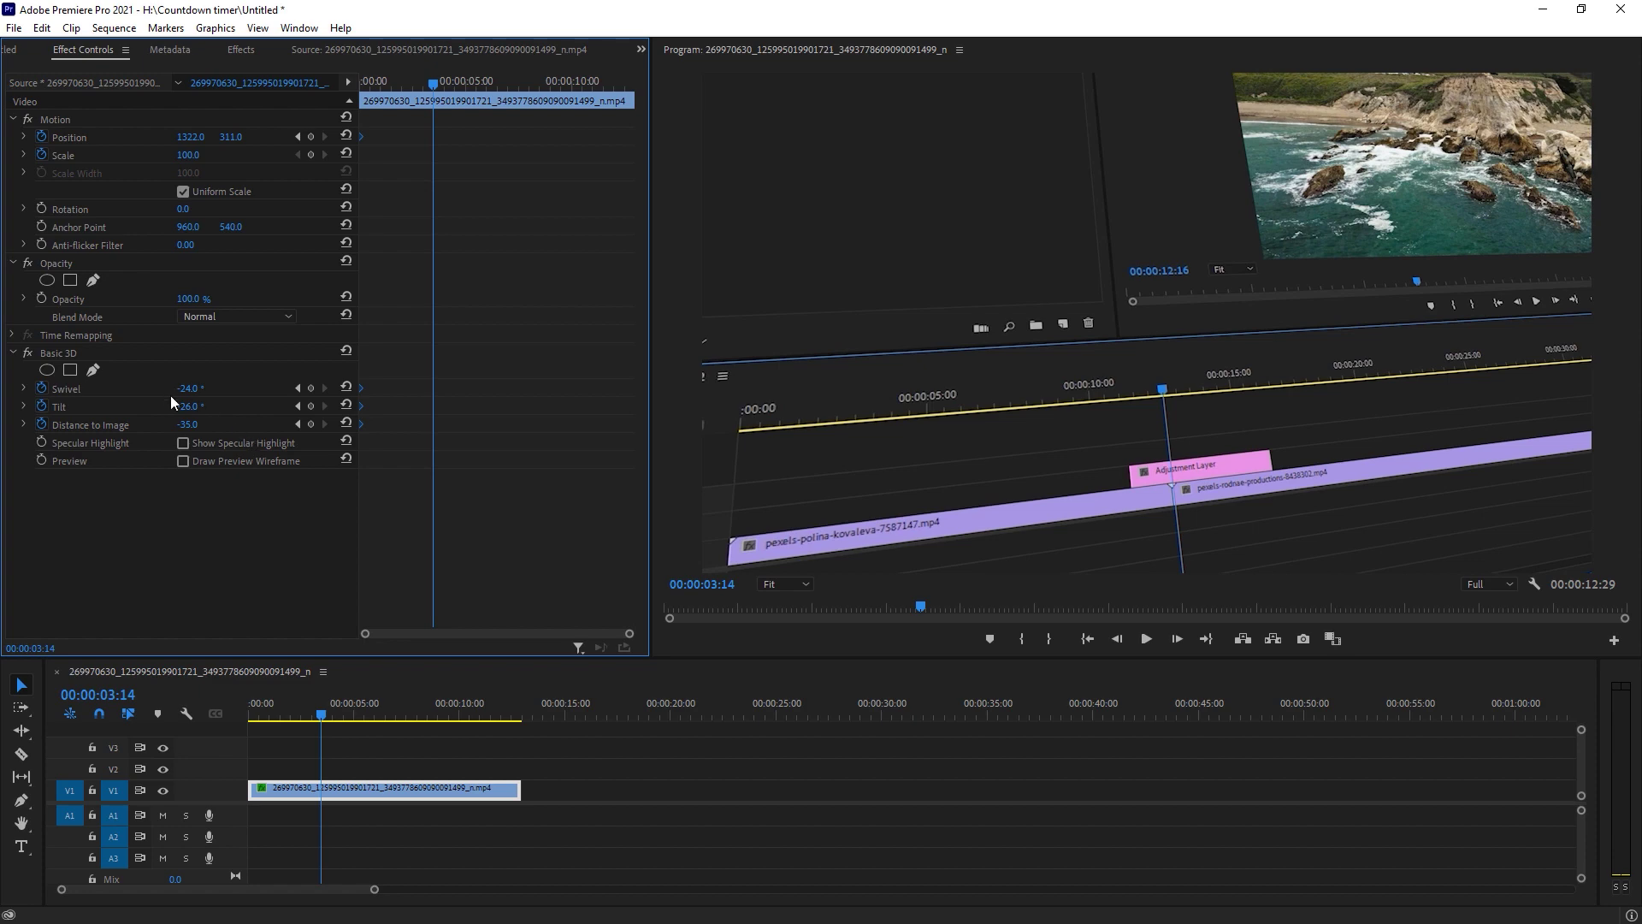
pyautogui.moveTo(188, 389); pyautogui.dragTo(210, 388)
pyautogui.press('Left')
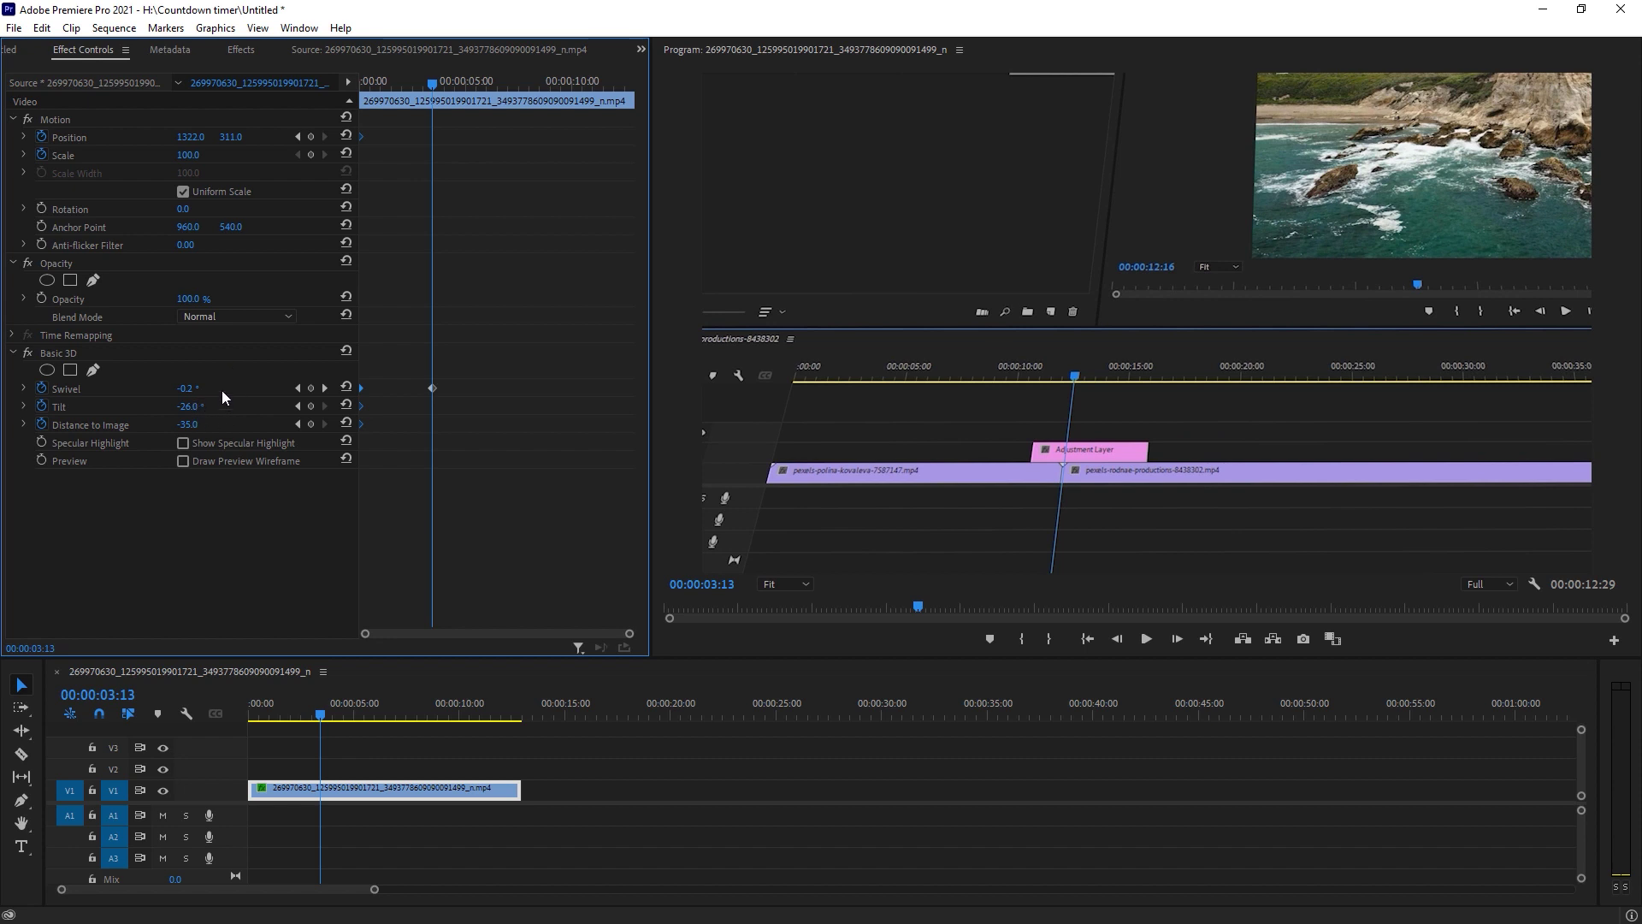
pyautogui.moveTo(189, 406)
pyautogui.mouseDown()
pyautogui.moveTo(152, 406)
pyautogui.moveTo(192, 406)
pyautogui.moveTo(160, 424)
pyautogui.moveTo(198, 425)
pyautogui.moveTo(182, 425)
pyautogui.mouseUp()
pyautogui.moveTo(225, 138); pyautogui.dragTo(245, 138)
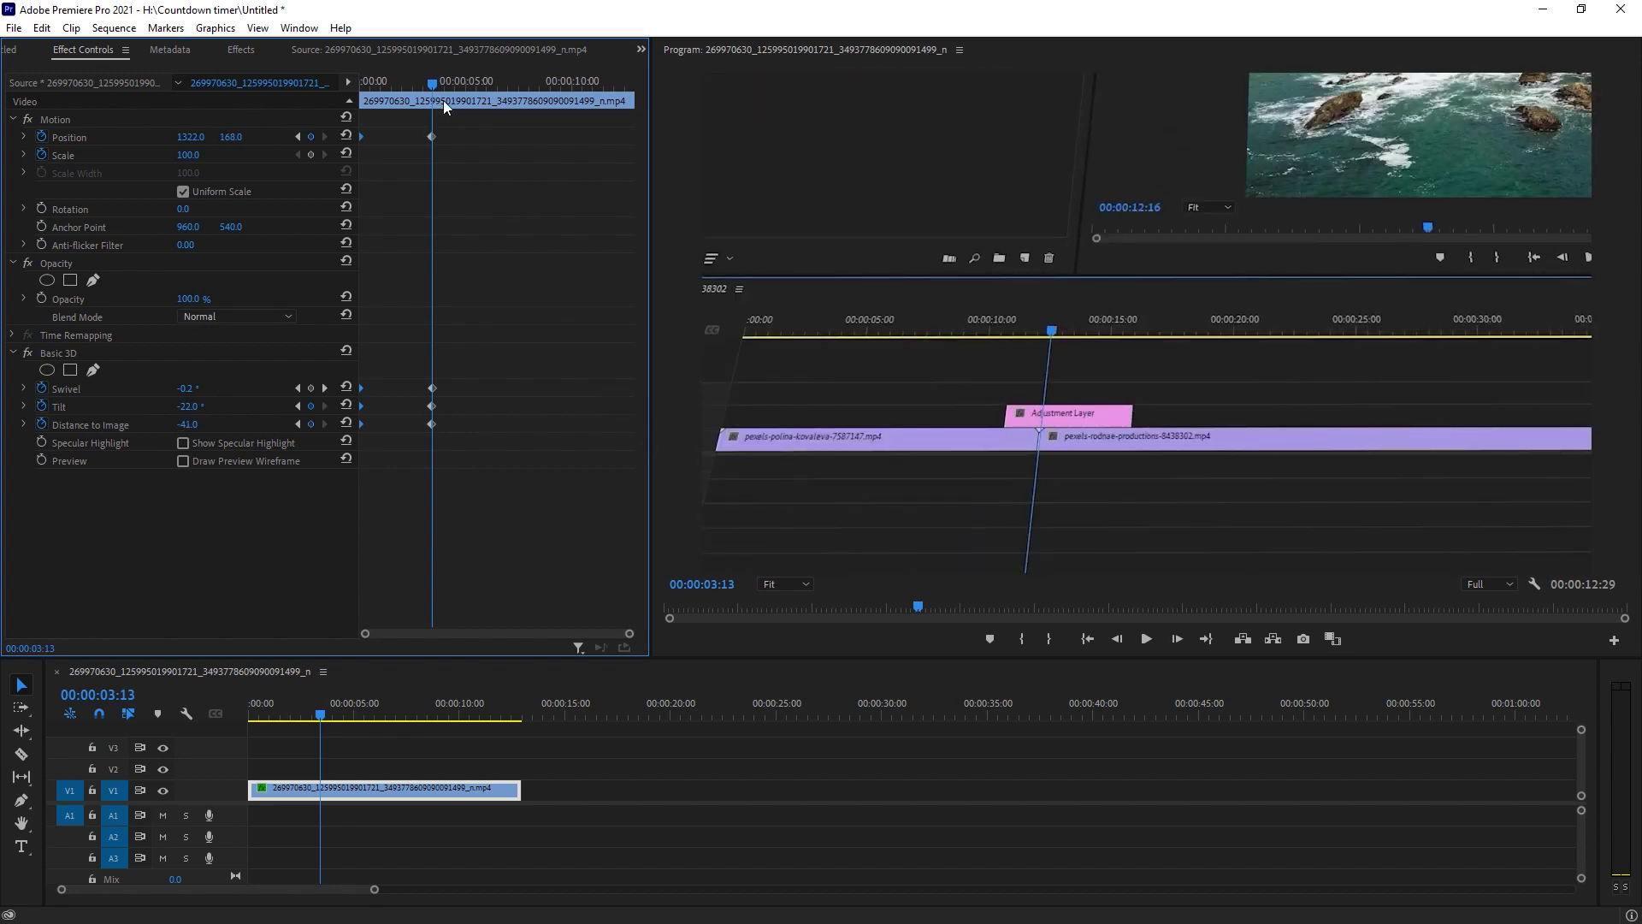
# Play the camera-move animation from the start of the sequence in the enlarged program monitor
pyautogui.moveTo(431, 85); pyautogui.dragTo(300, 94)
pyautogui.doubleClick(1007, 49)
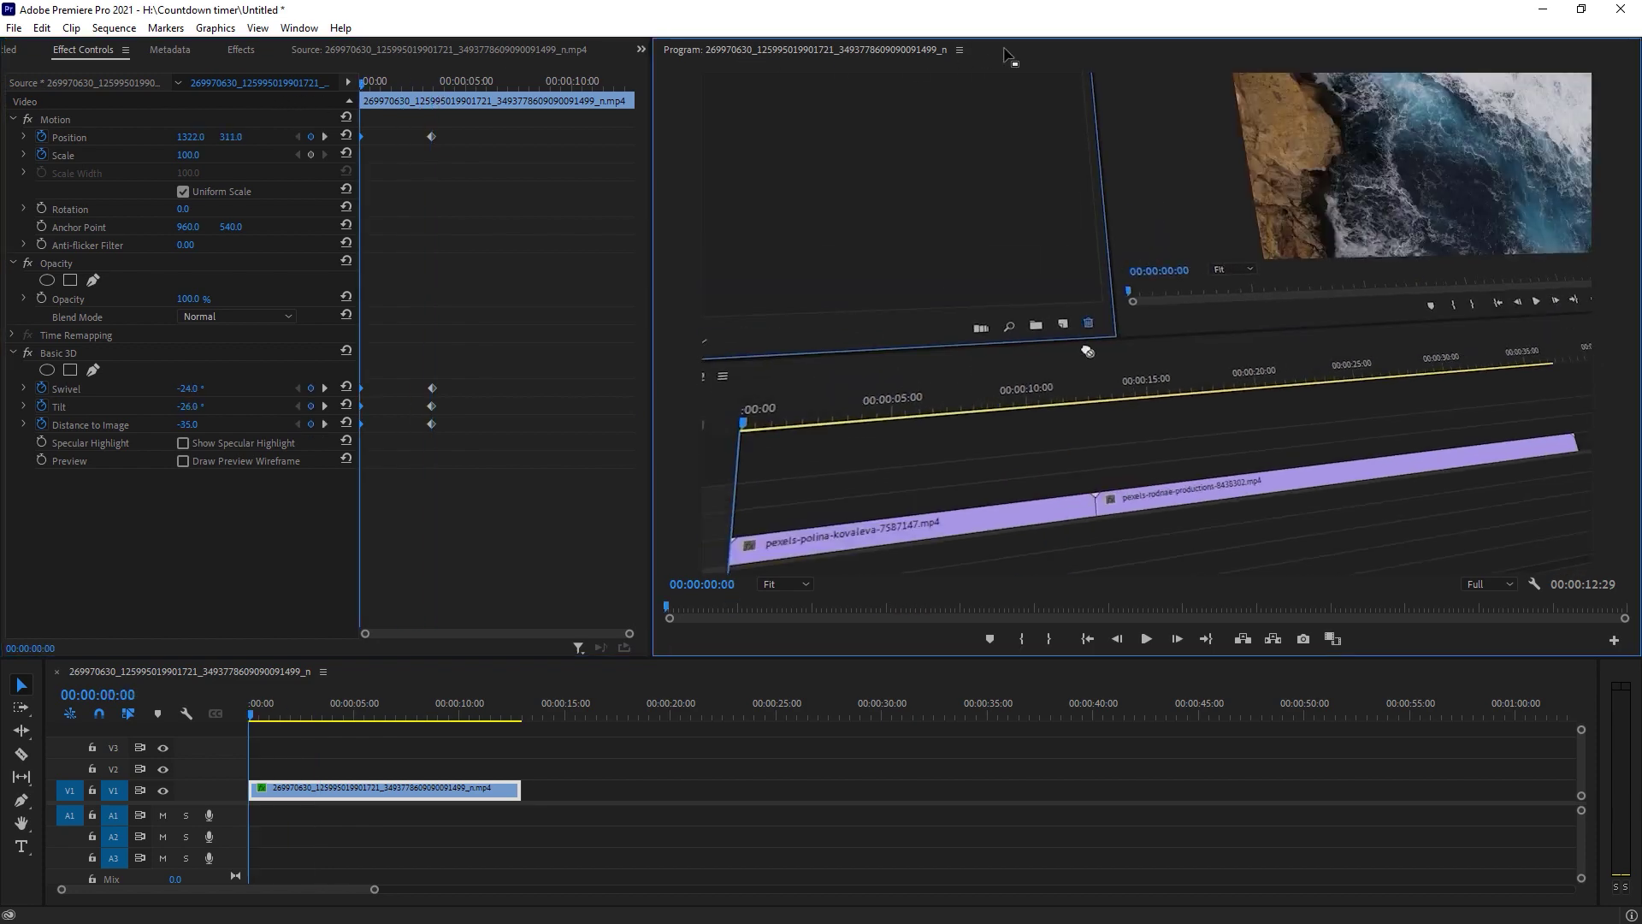
pyautogui.press('space')
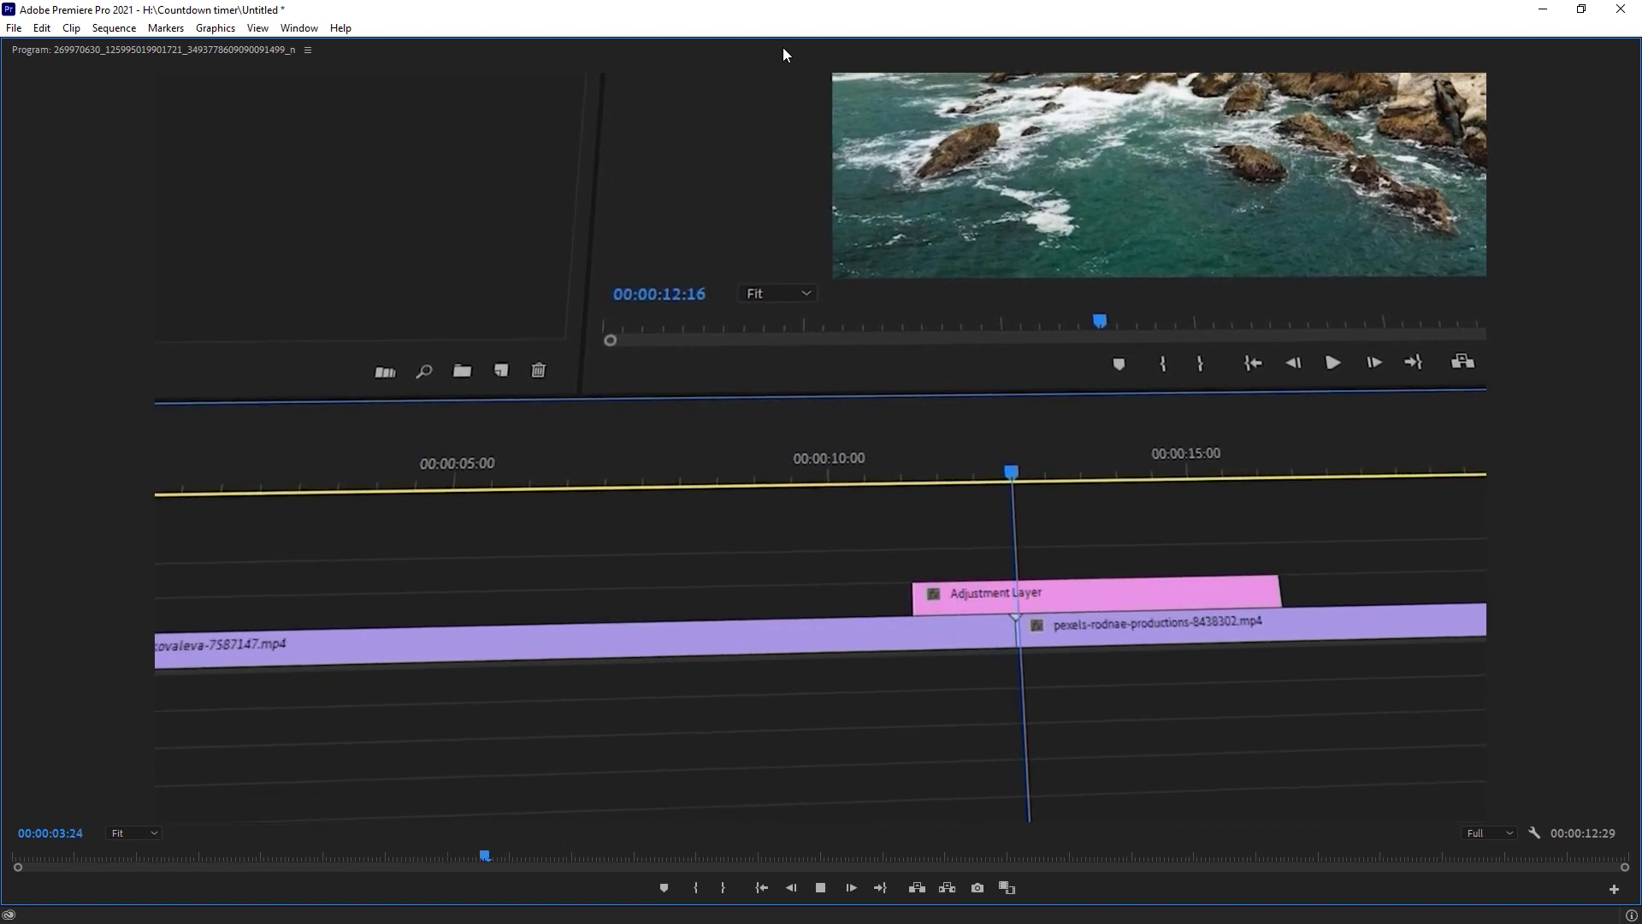
pyautogui.press('space')
pyautogui.press('`')
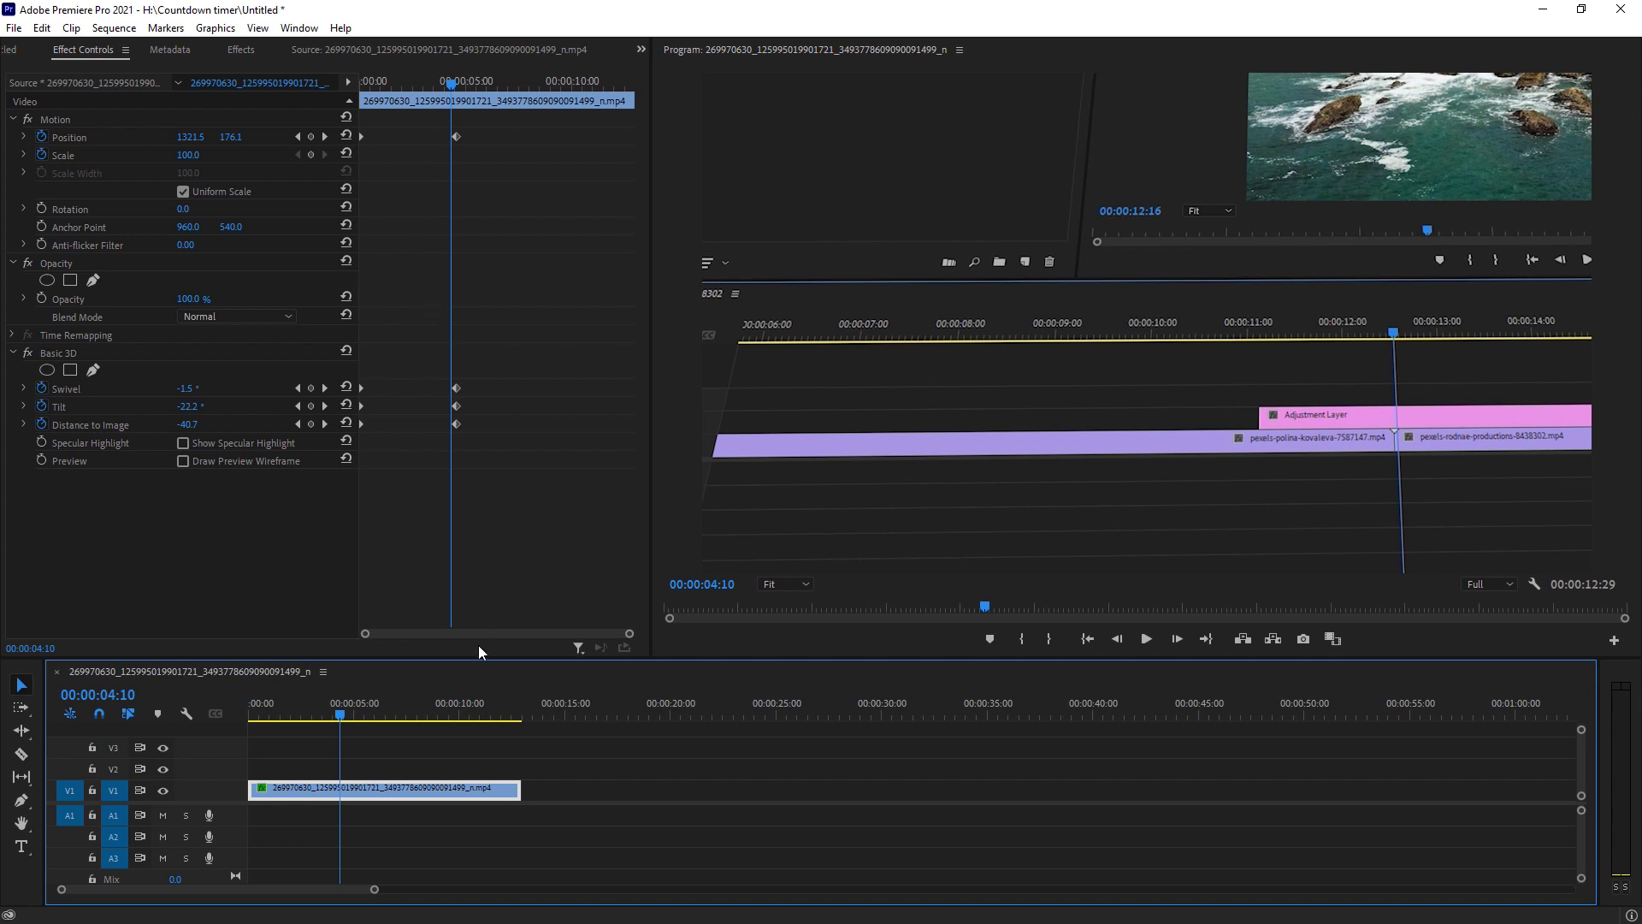
# Find the Gaussian Blur video effect and apply it to the clip on V1
pyautogui.click(240, 51)
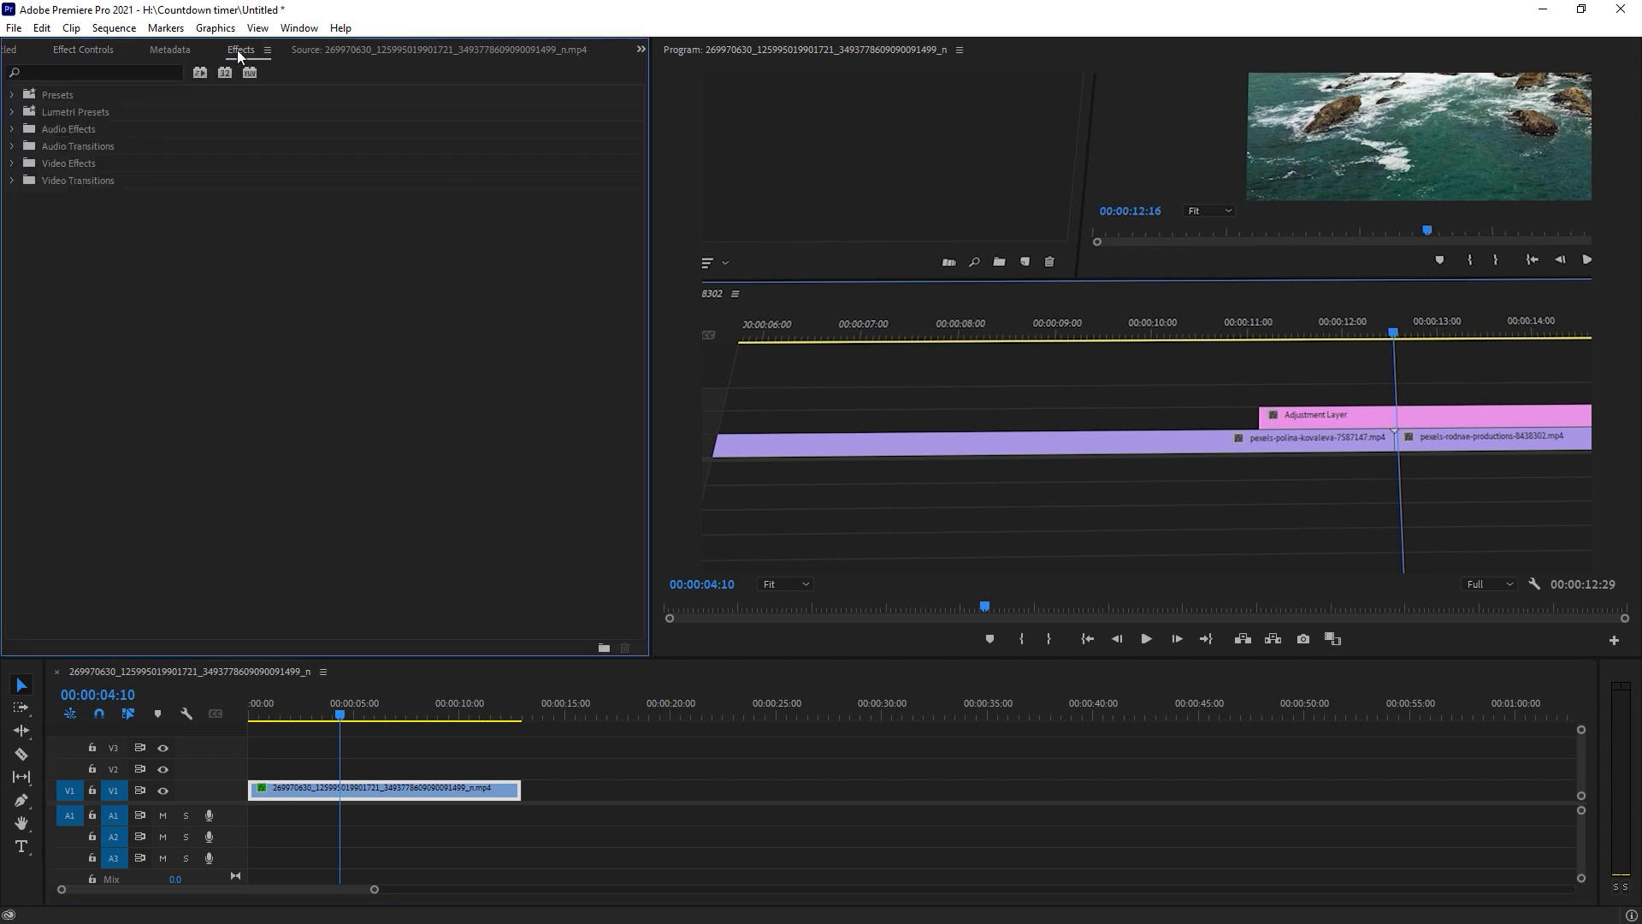
pyautogui.click(128, 72)
pyautogui.write('Gauss')
pyautogui.click(109, 250)
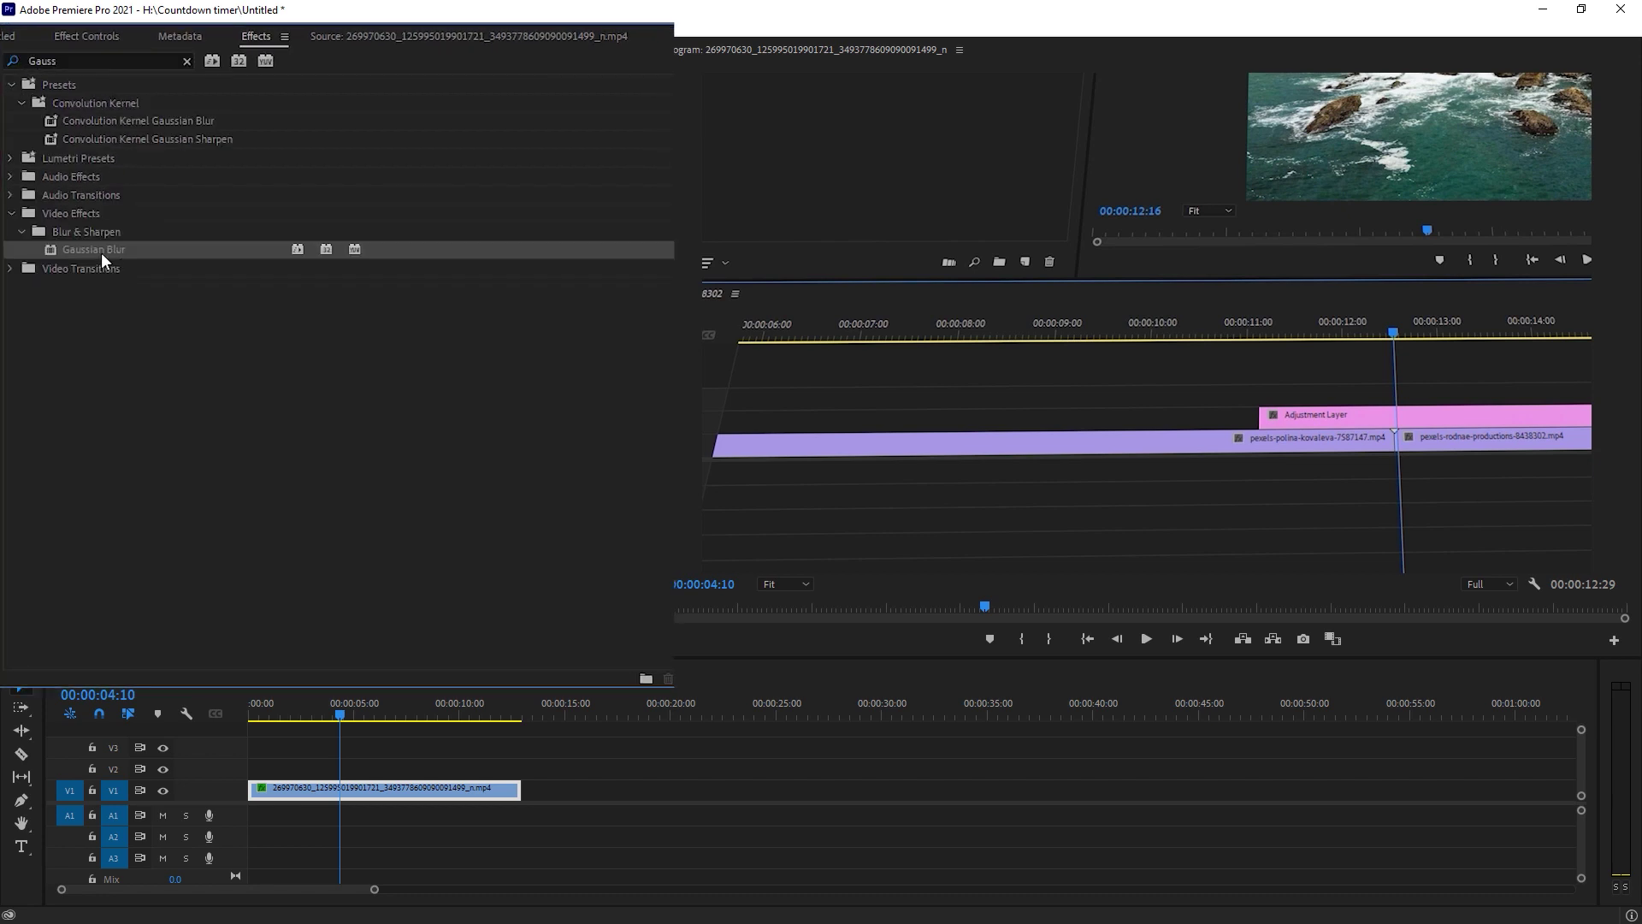
pyautogui.moveTo(101, 253); pyautogui.dragTo(474, 797)
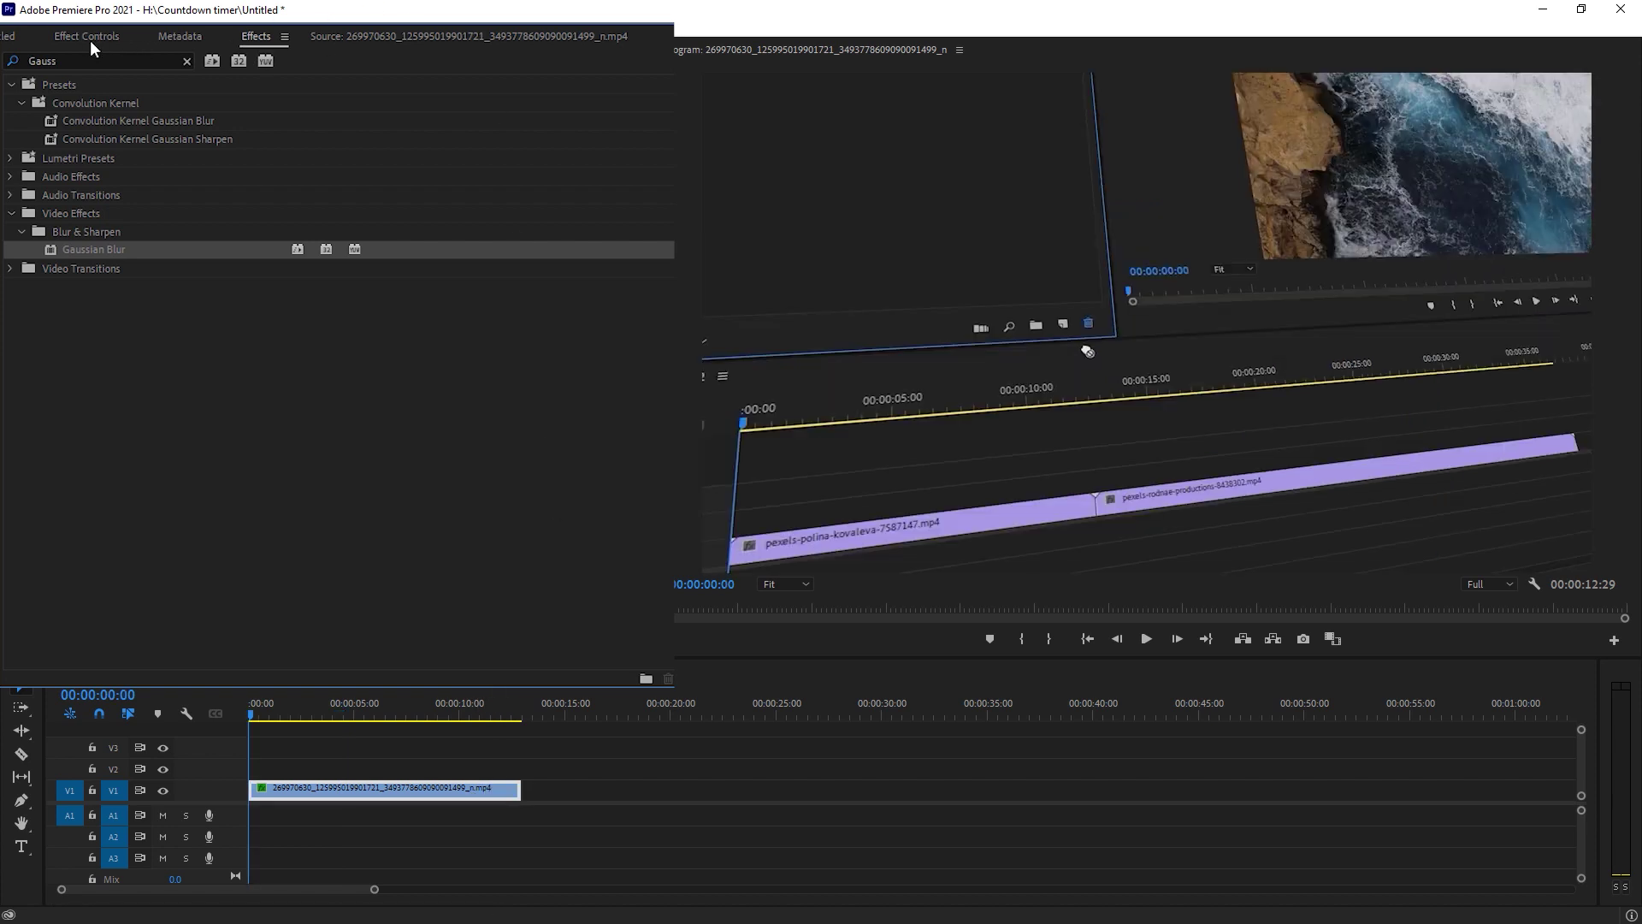
# Move Gaussian Blur above Basic 3D in the clip's effect order and set its Blurriness to 10
pyautogui.click(90, 39)
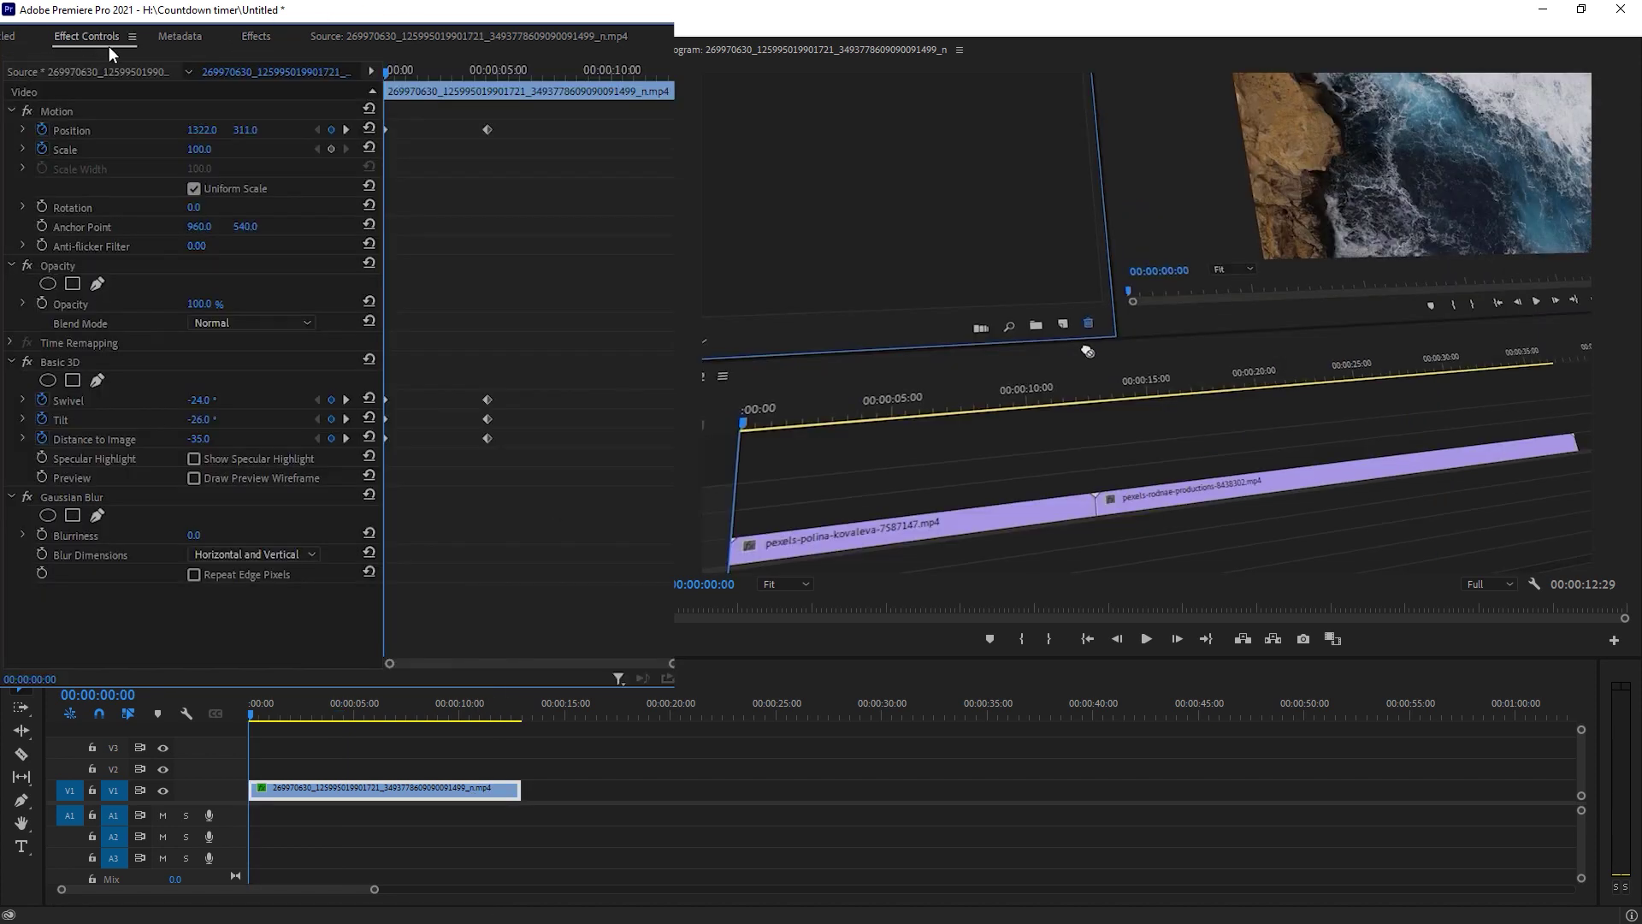
pyautogui.click(145, 492)
pyautogui.moveTo(111, 496); pyautogui.dragTo(219, 340)
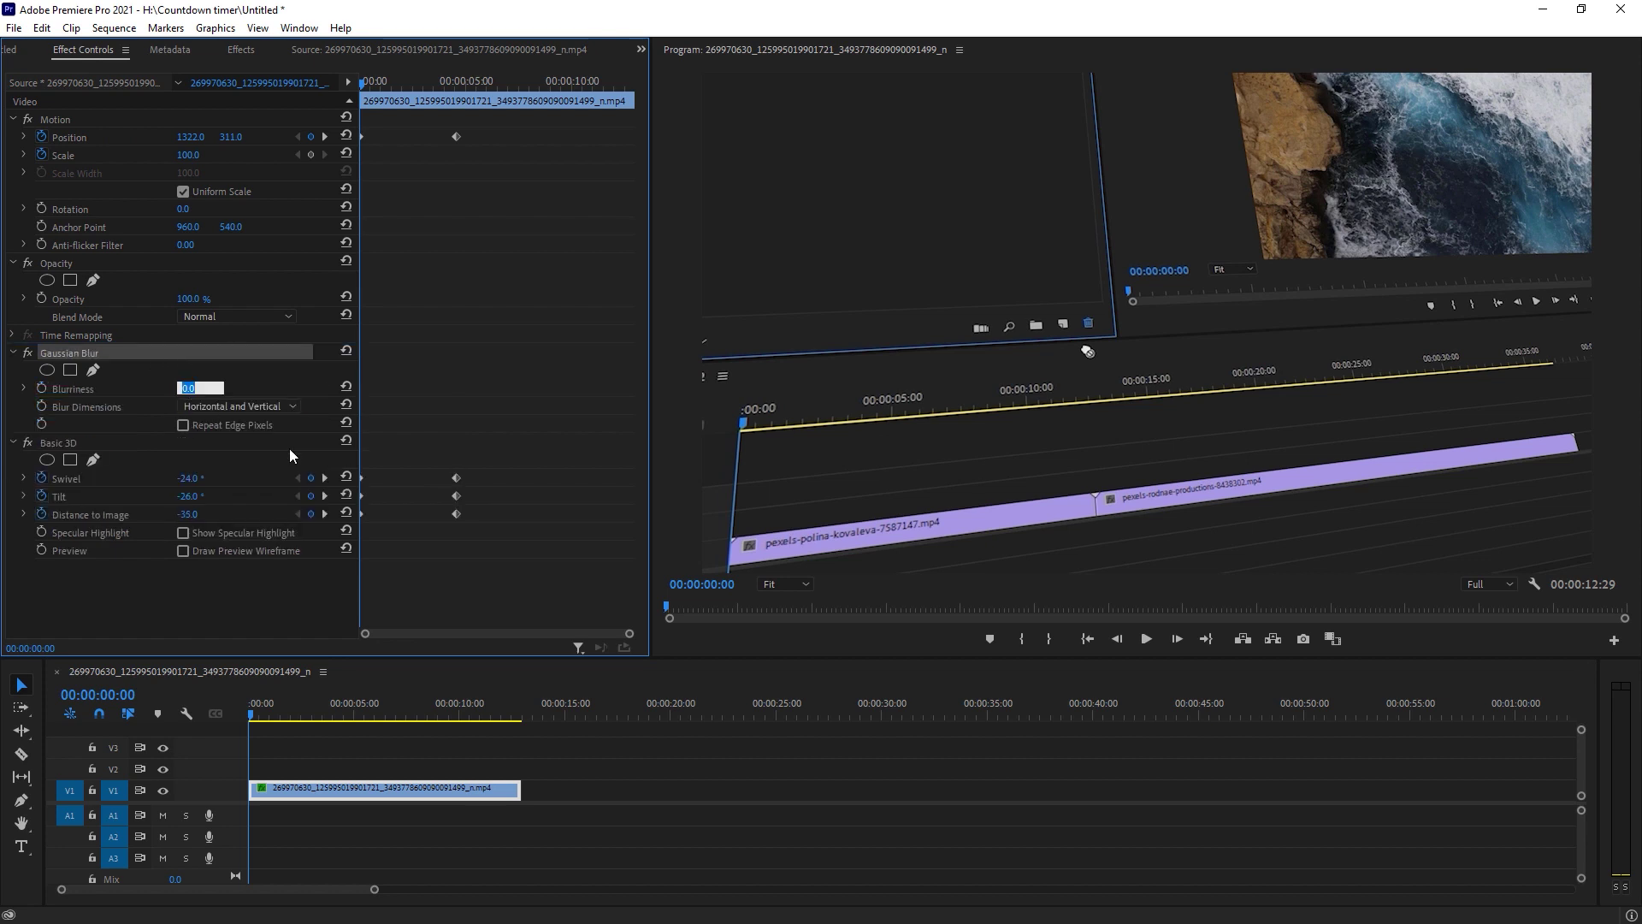
pyautogui.write('10')
pyautogui.press('Return')
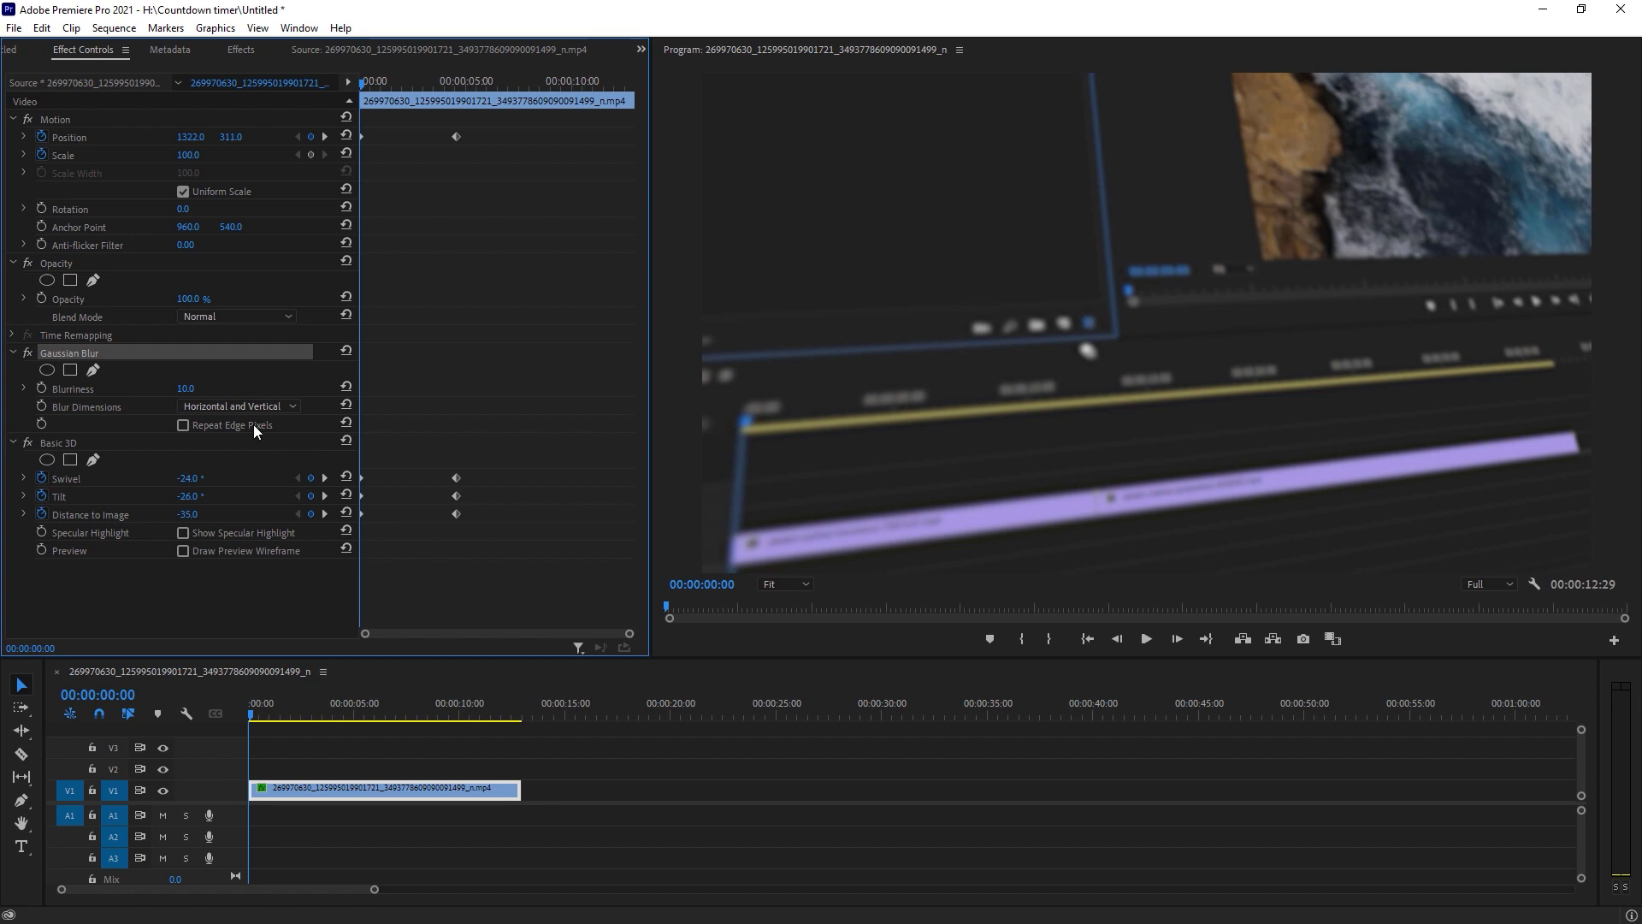
# Add an elliptical mask to Gaussian Blur, move it over the timeline area, stretch it vertically and invert it
pyautogui.click(45, 373)
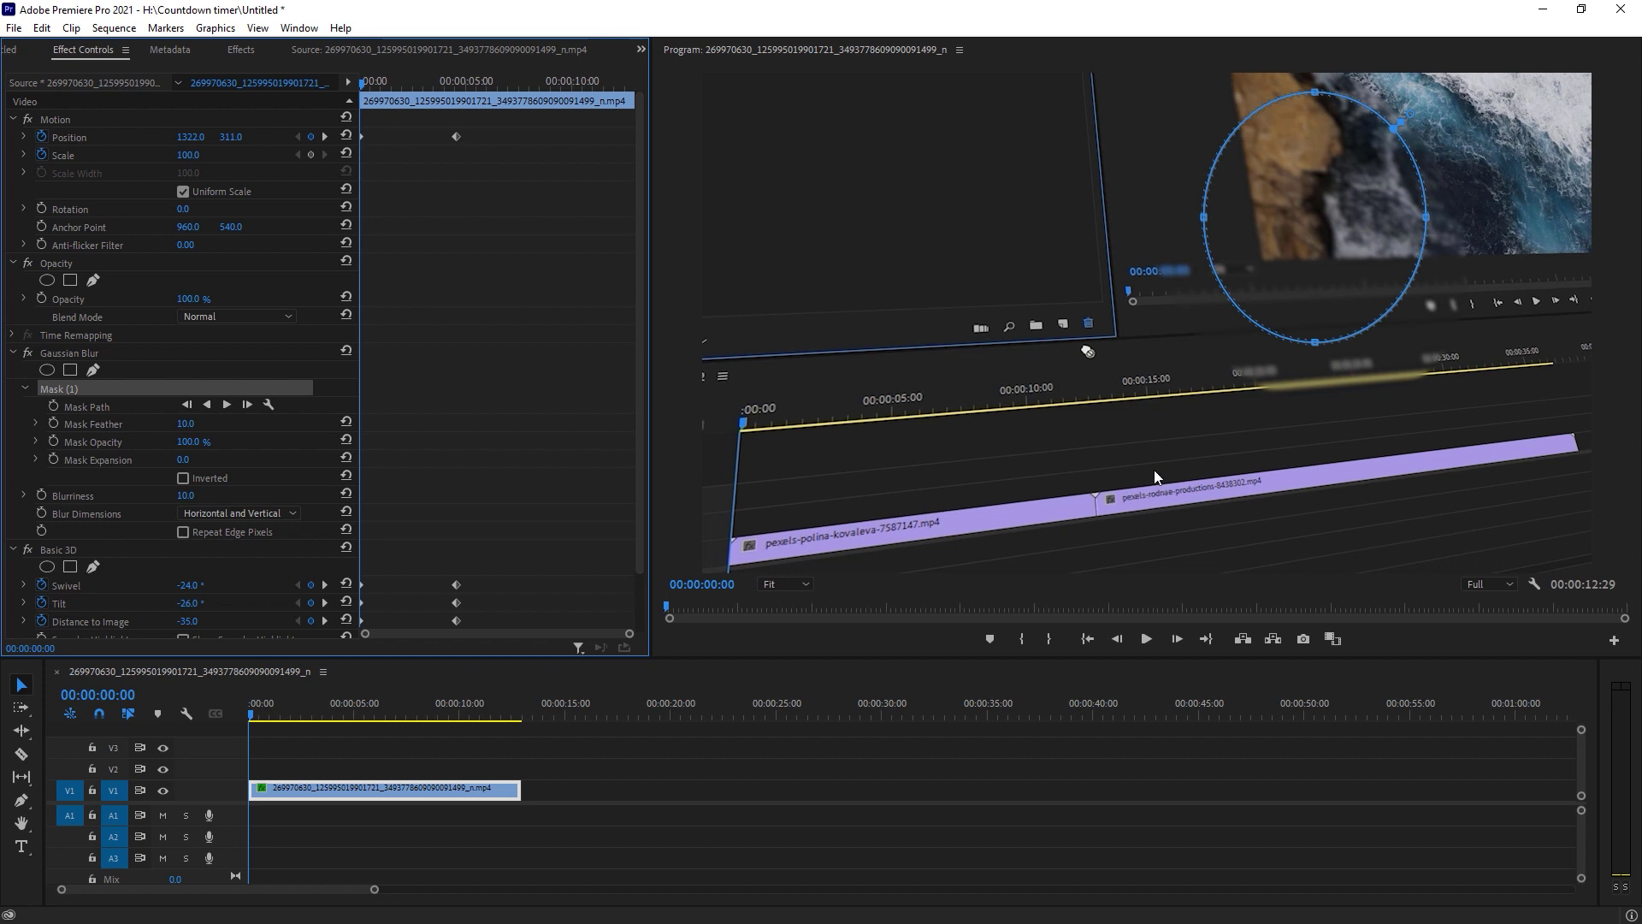
pyautogui.moveTo(1309, 350); pyautogui.dragTo(1131, 514)
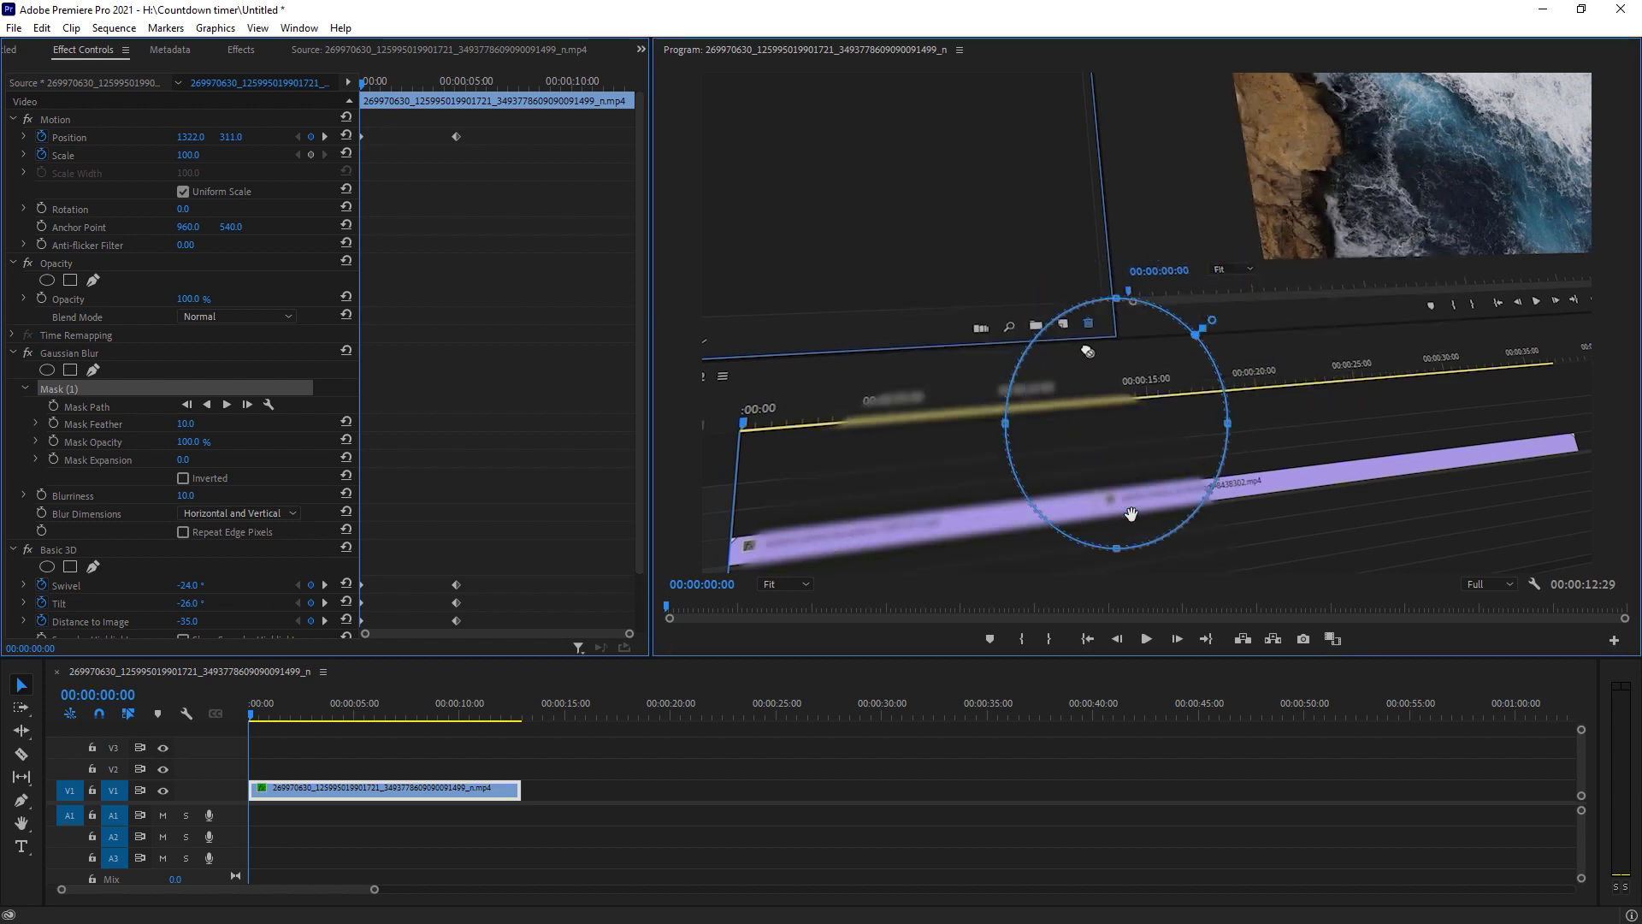
pyautogui.moveTo(1116, 299); pyautogui.dragTo(1116, 237)
pyautogui.click(232, 479)
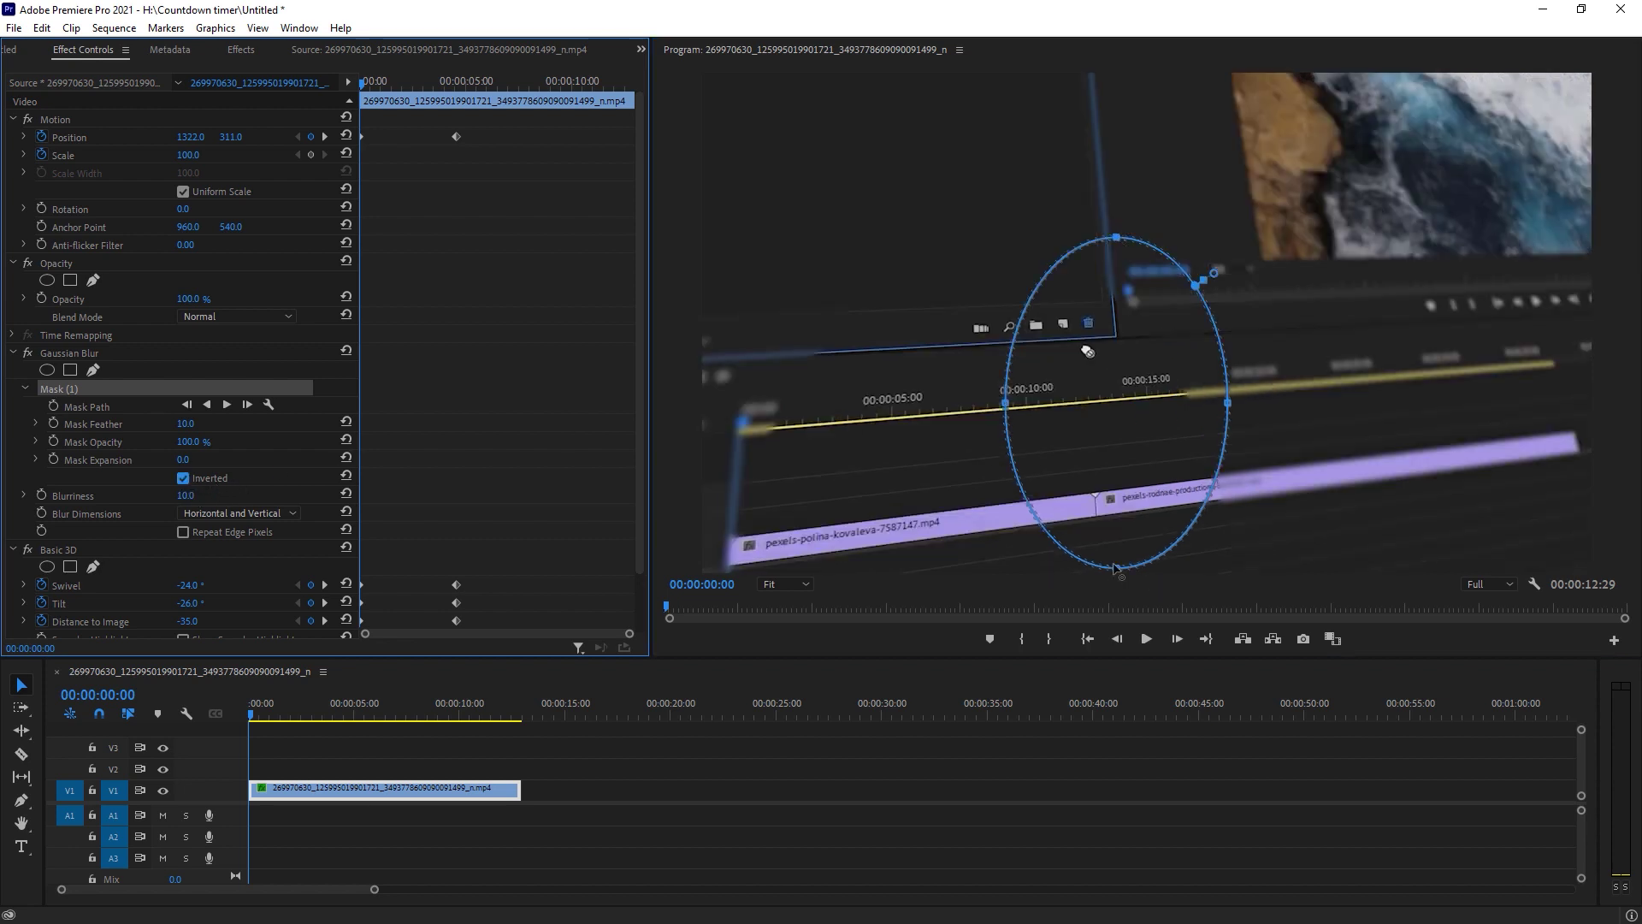
# Widen the elliptical blur mask on both sides and position it around the cut between the two purple clips
pyautogui.click(1114, 568)
pyautogui.moveTo(1116, 237)
pyautogui.mouseDown()
pyautogui.moveTo(1116, 162)
pyautogui.moveTo(1124, 255)
pyautogui.mouseUp()
pyautogui.moveTo(1228, 413); pyautogui.dragTo(1297, 413)
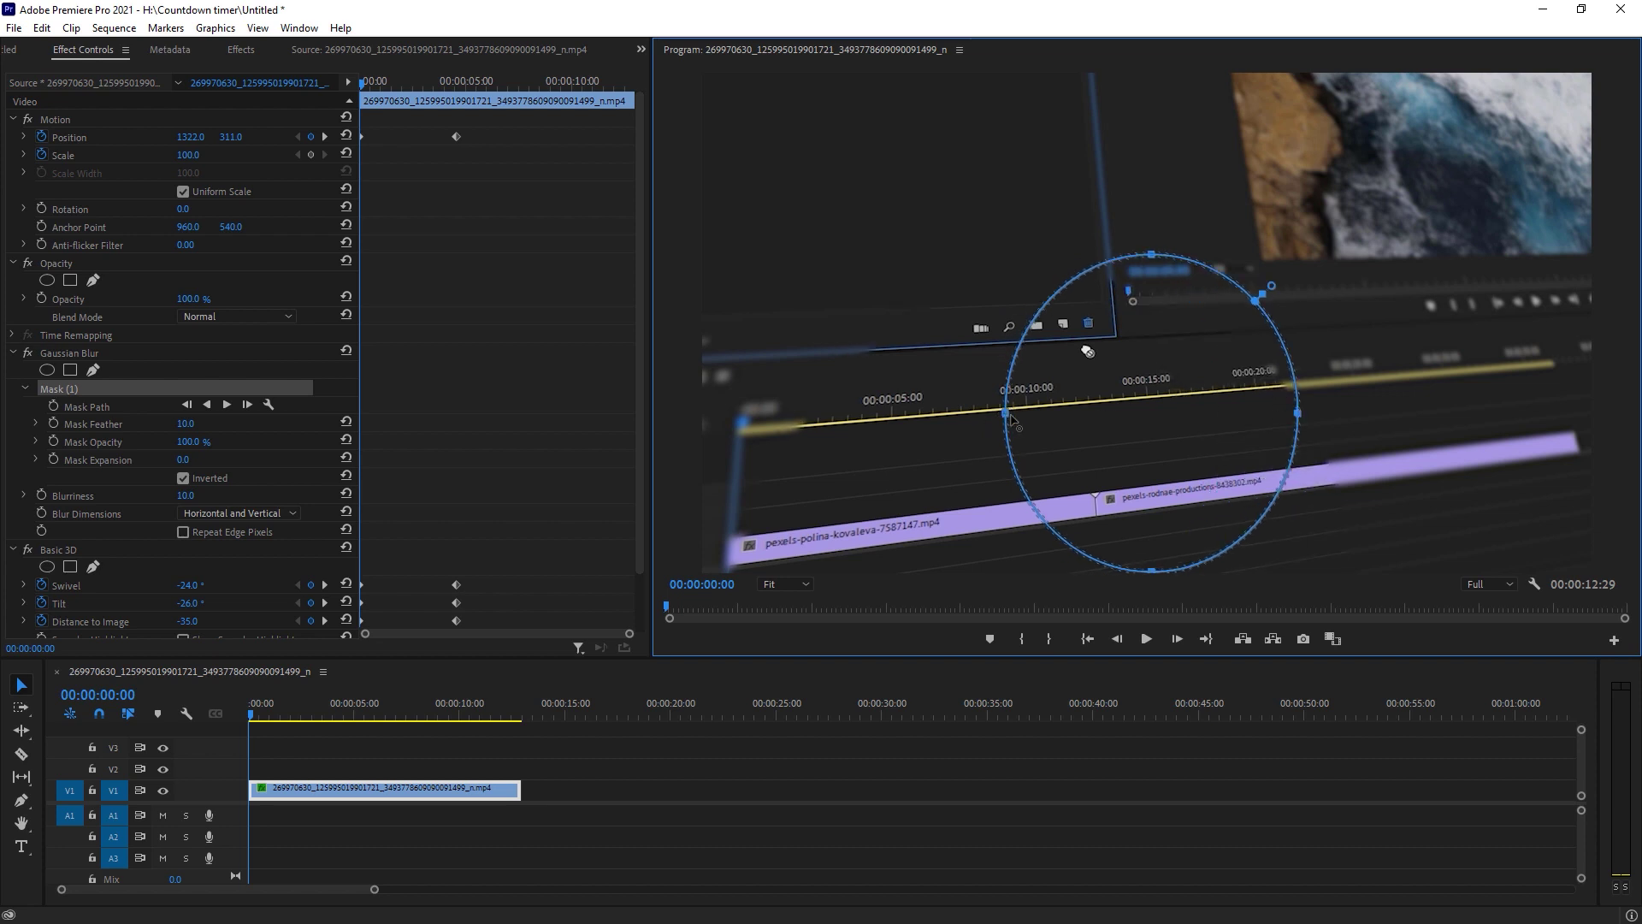
pyautogui.moveTo(1007, 414); pyautogui.dragTo(949, 414)
pyautogui.moveTo(1161, 502); pyautogui.dragTo(1140, 501)
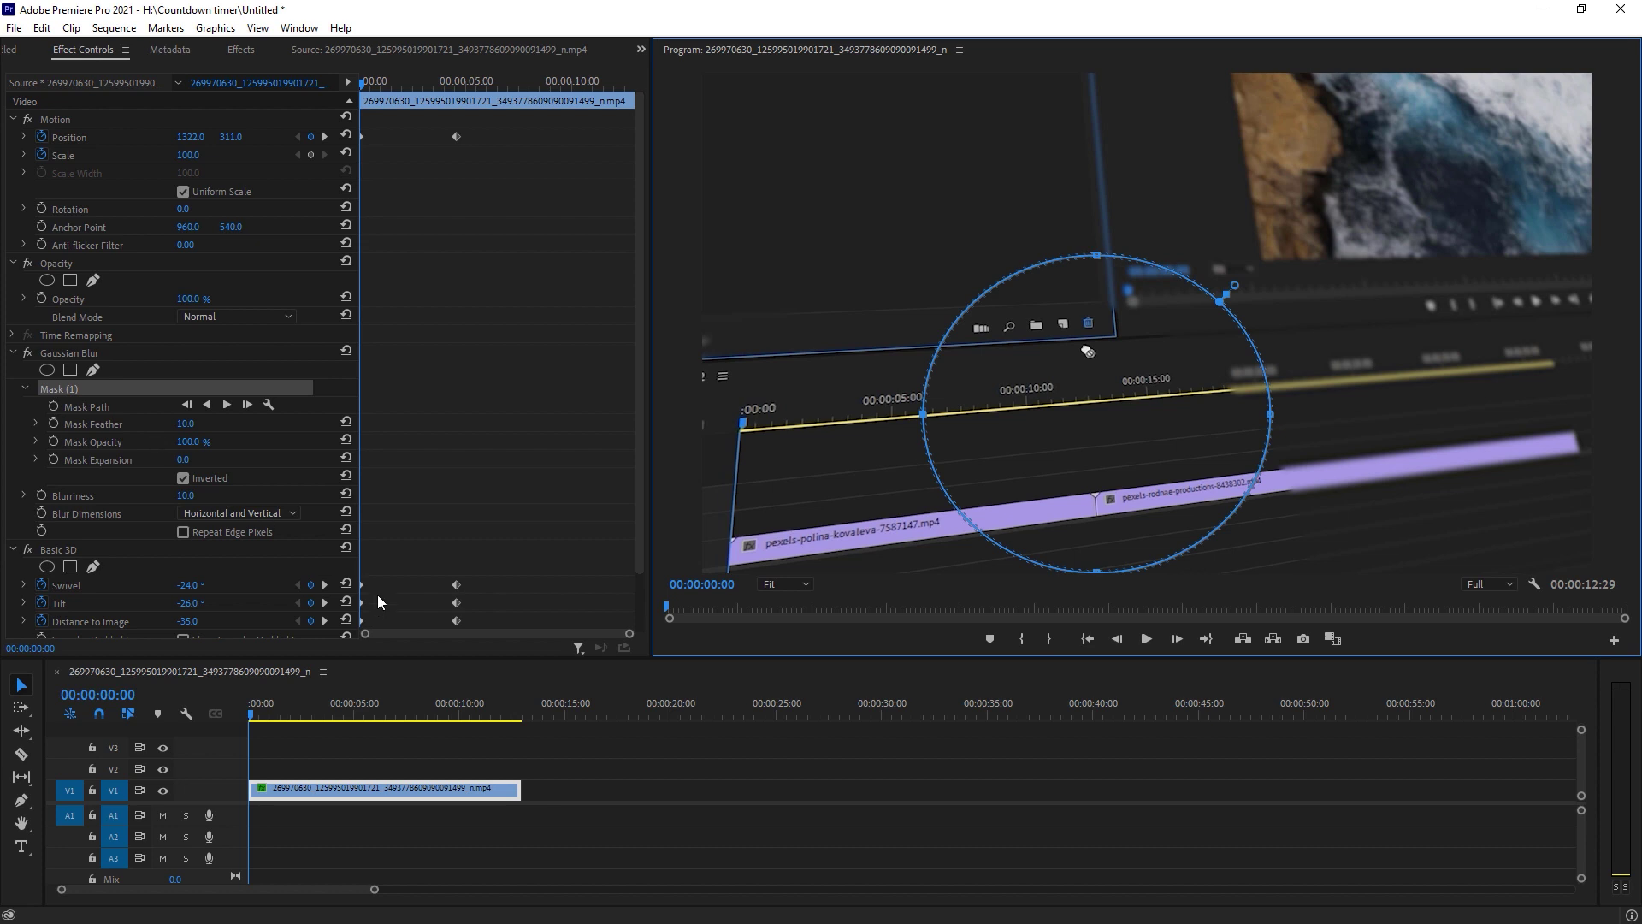
# Start Mask Path keyframing for the Gaussian Blur mask at 00:00:00:00 and keep the mask selected for editing
pyautogui.click(56, 408)
pyautogui.click(55, 407)
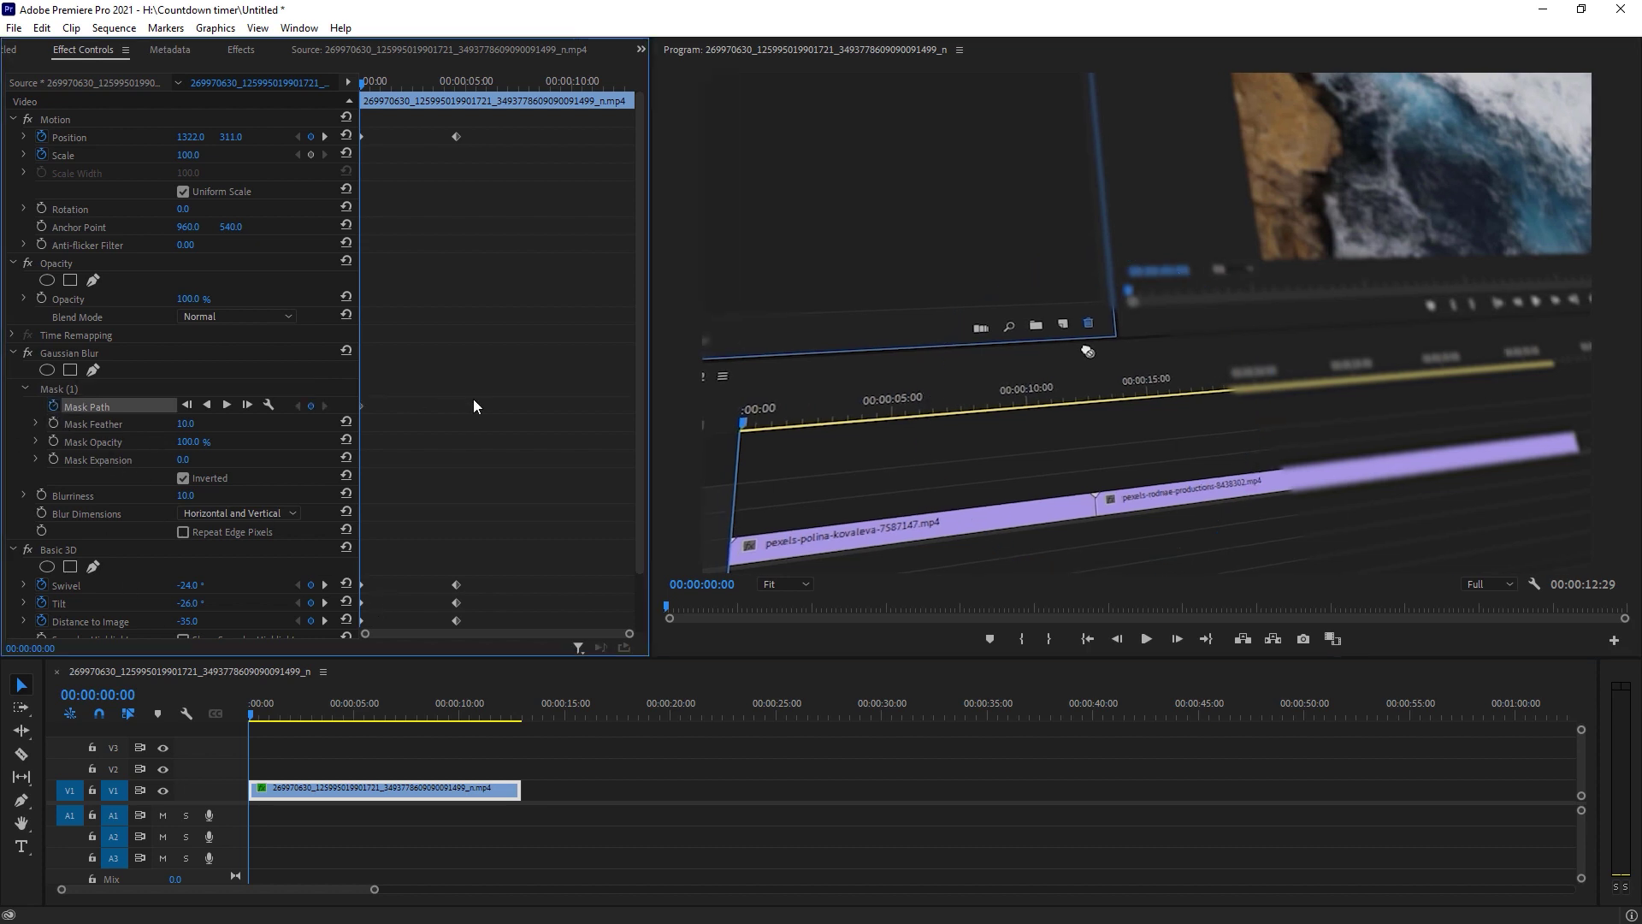
pyautogui.click(109, 391)
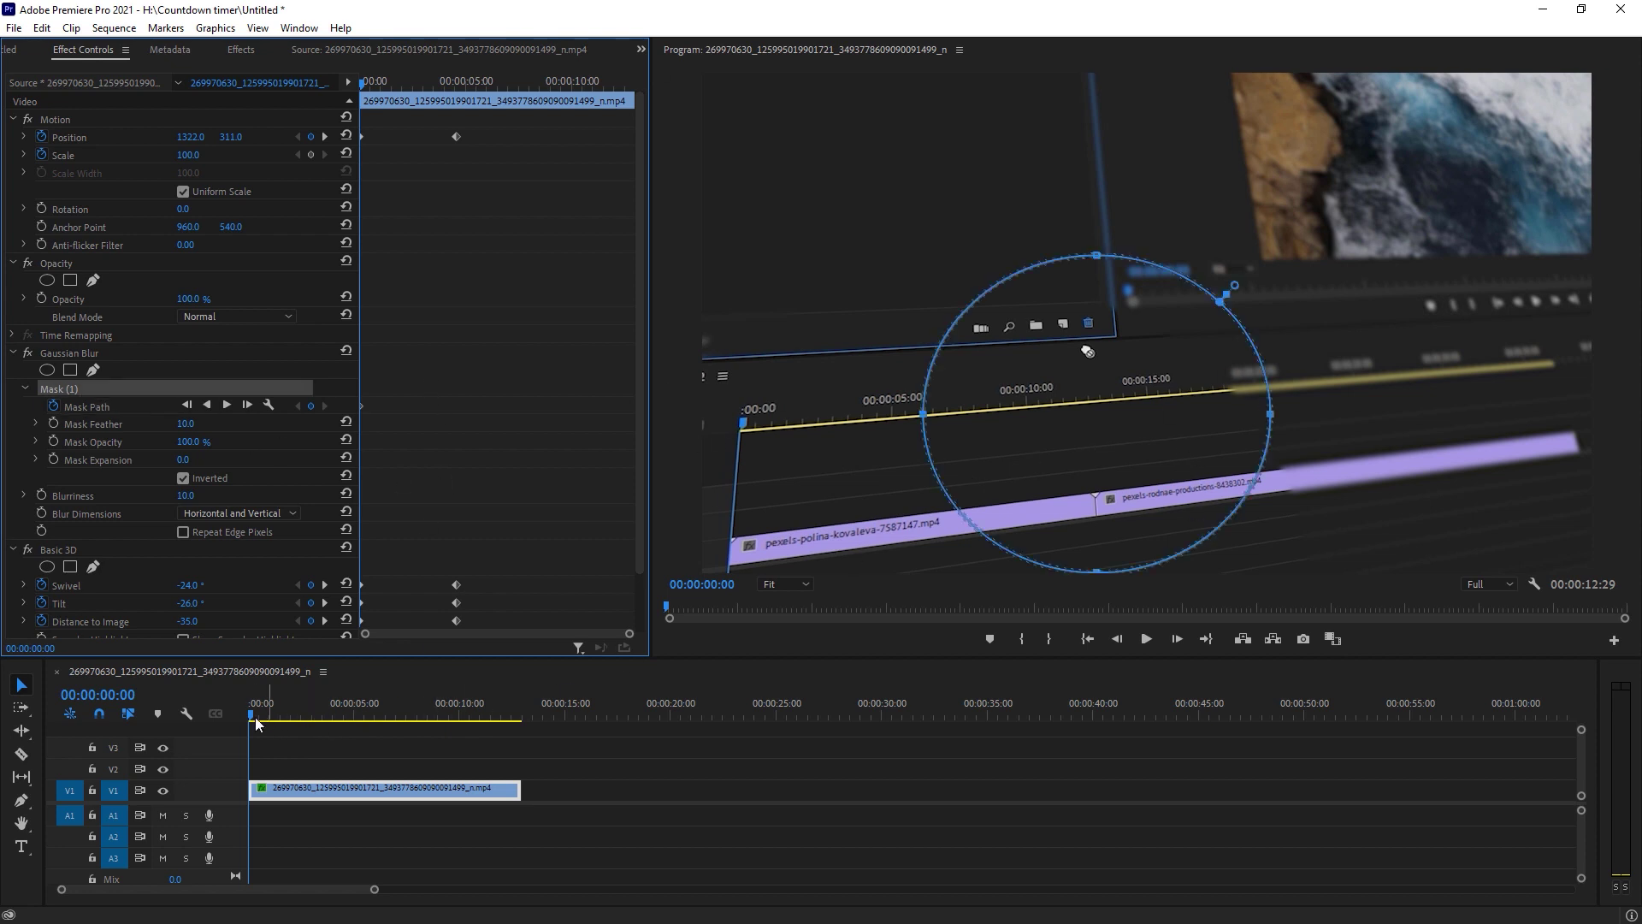
# At several points up to 00:00:04:26, keyframe the mask's position and size so the sharp area follows the Adjustment Layer and clip cut
pyautogui.moveTo(259, 719); pyautogui.dragTo(309, 710)
pyautogui.moveTo(1094, 219); pyautogui.dragTo(1096, 212)
pyautogui.click(321, 711)
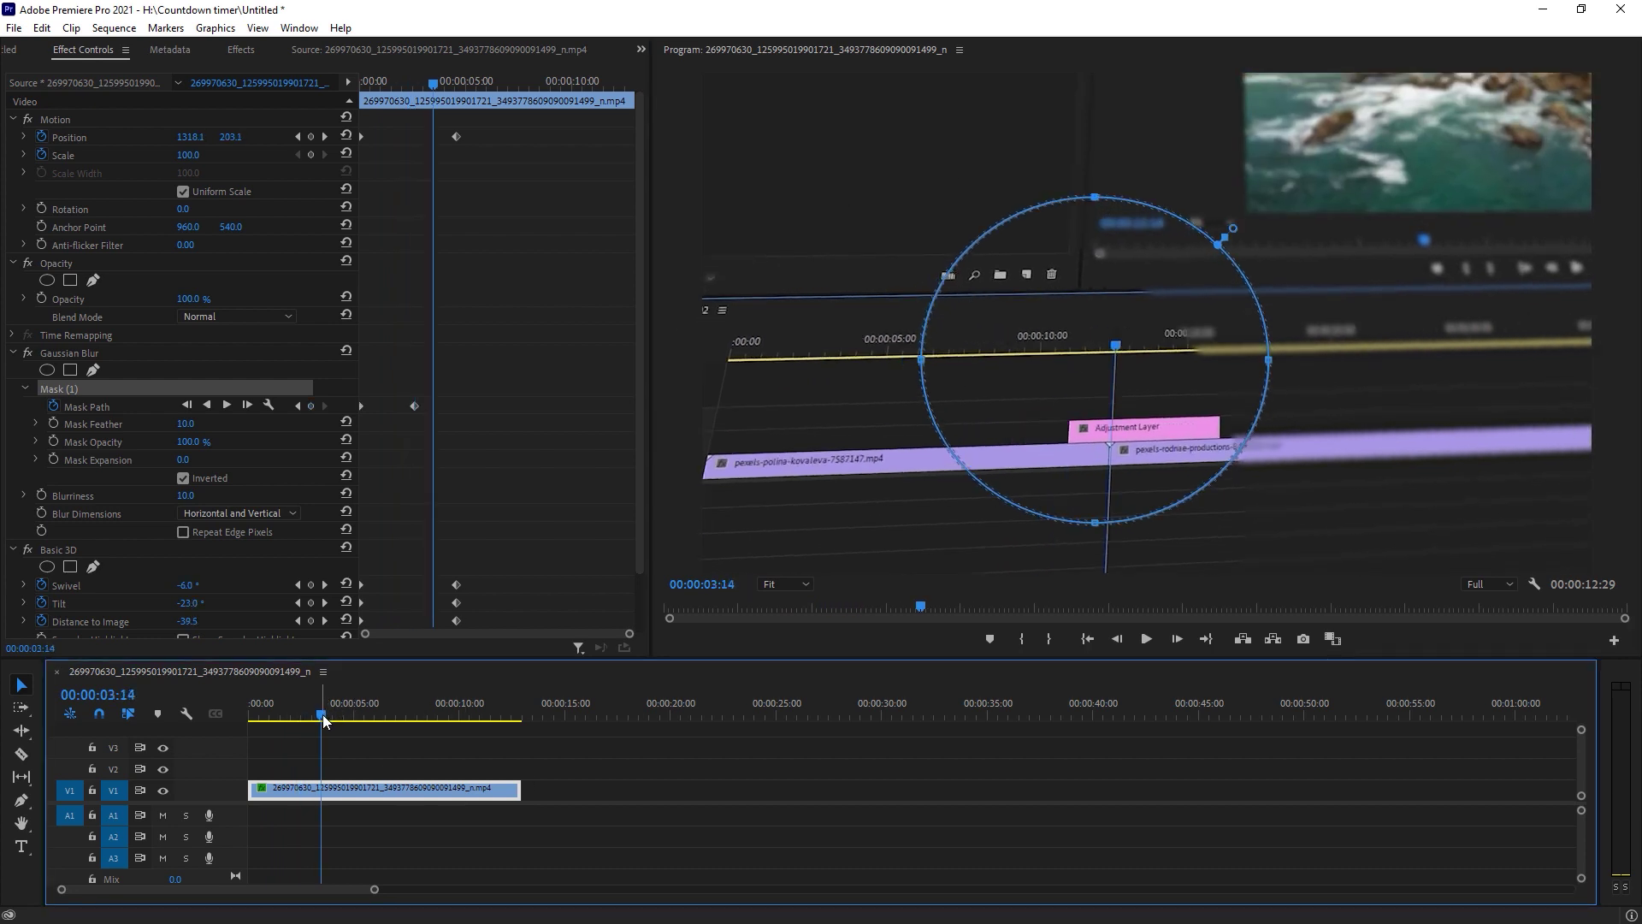
pyautogui.moveTo(323, 718); pyautogui.dragTo(327, 719)
pyautogui.click(1191, 454)
pyautogui.moveTo(1191, 454); pyautogui.dragTo(1323, 465)
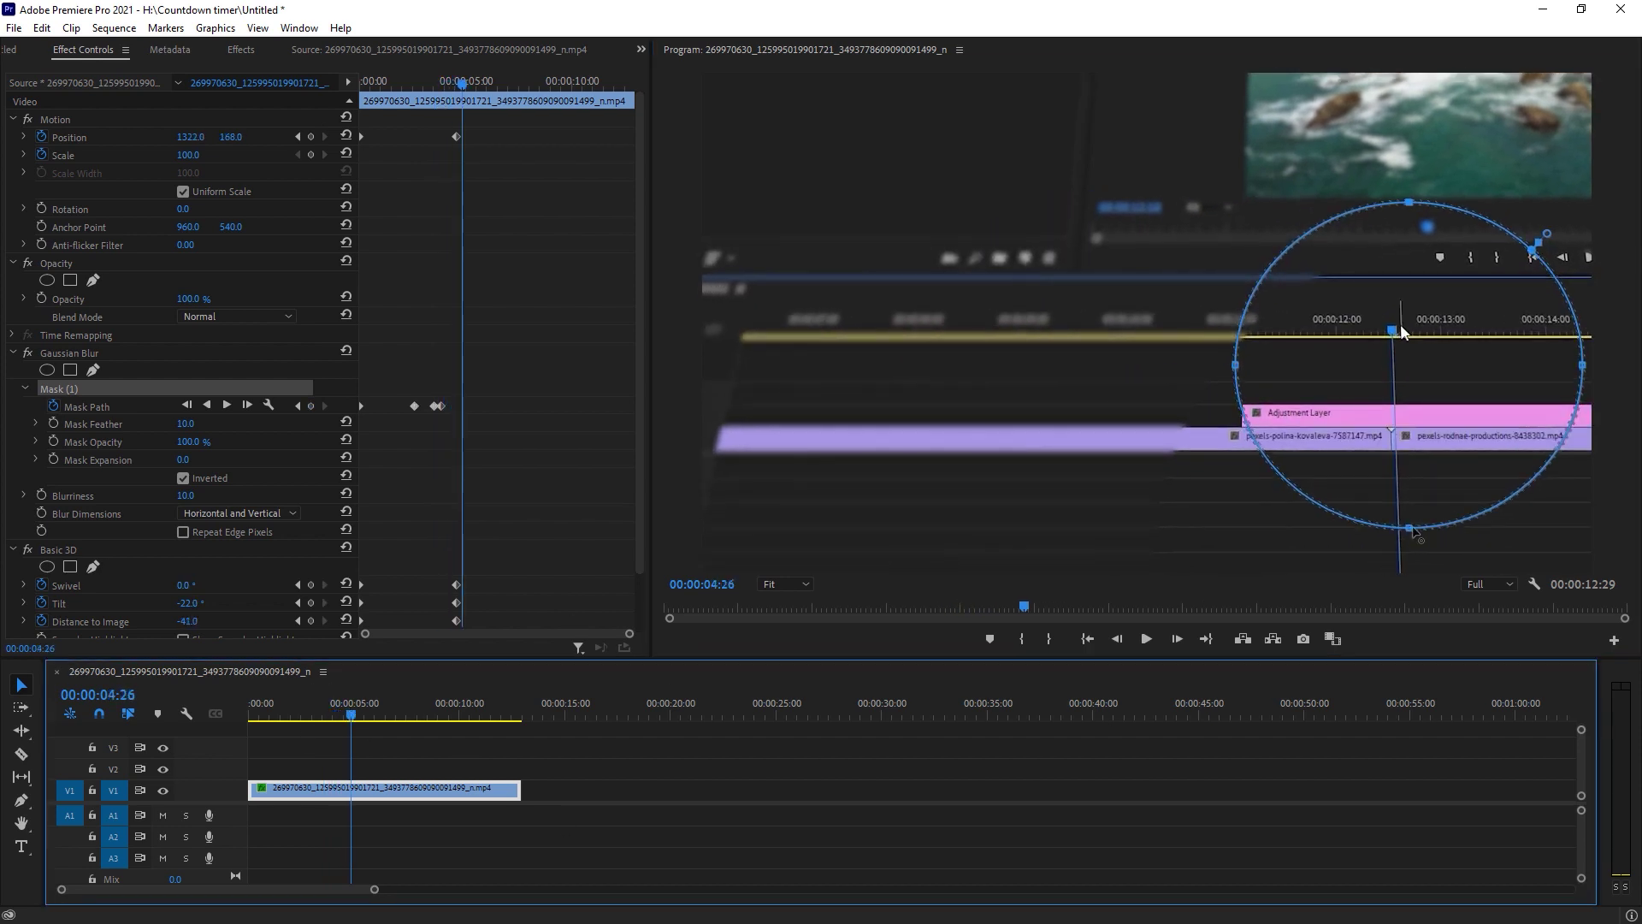
pyautogui.moveTo(1412, 528); pyautogui.dragTo(1410, 566)
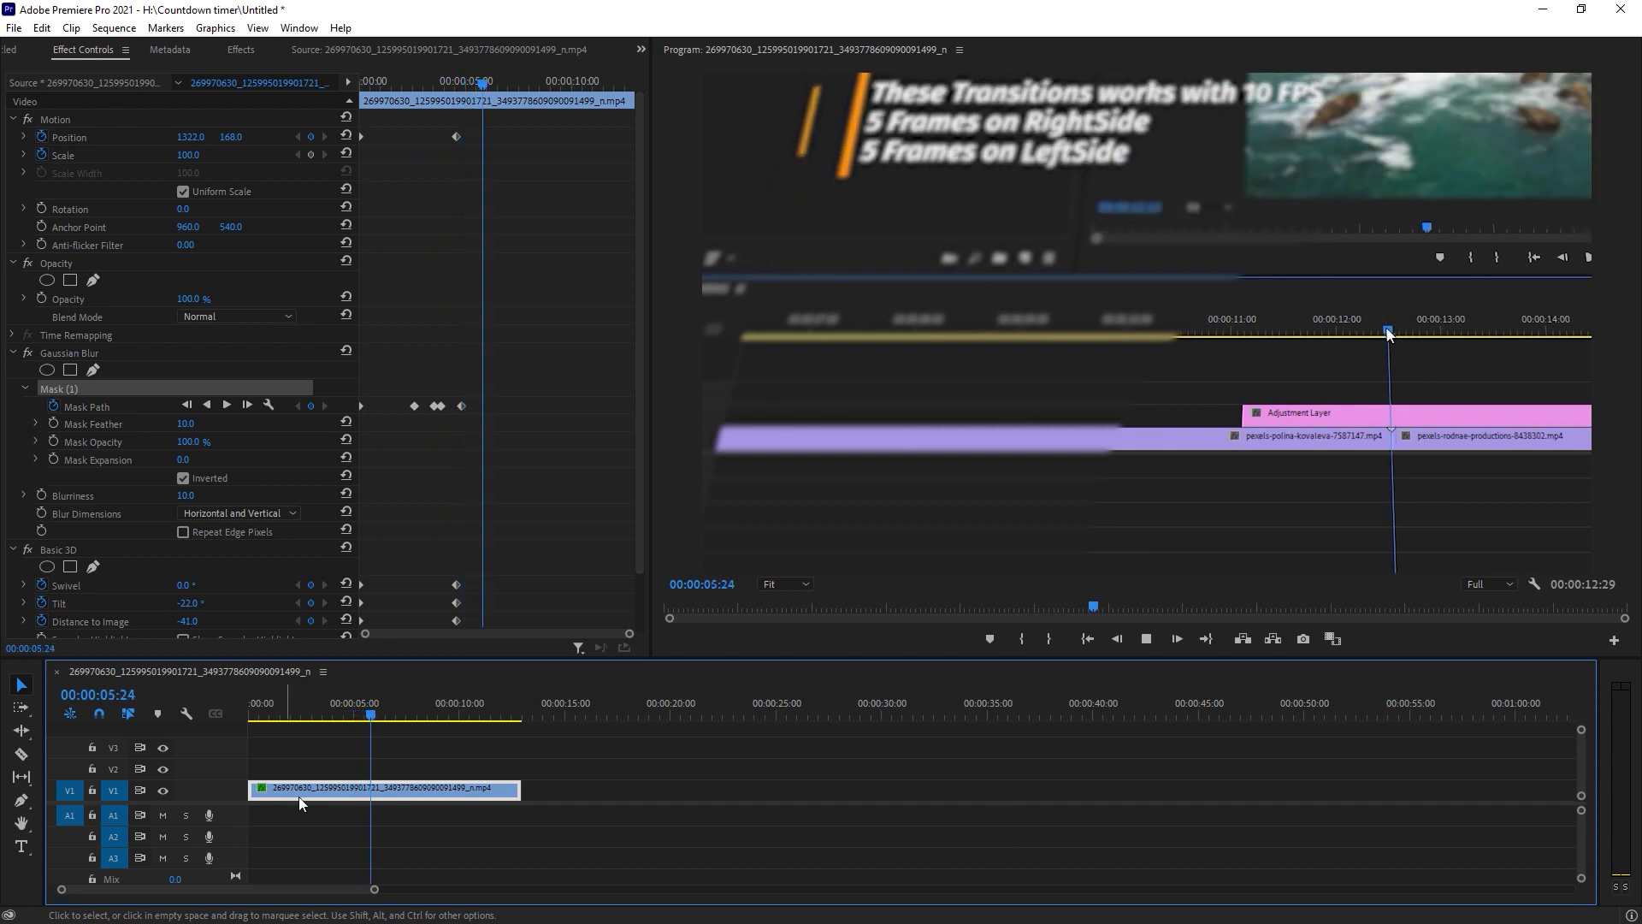
# Check the masked blur at 00:00:05:07 and 00:00:03:21 with the clip deselected, and reselect the clip on V1
pyautogui.press('space')
pyautogui.moveTo(374, 717); pyautogui.dragTo(358, 711)
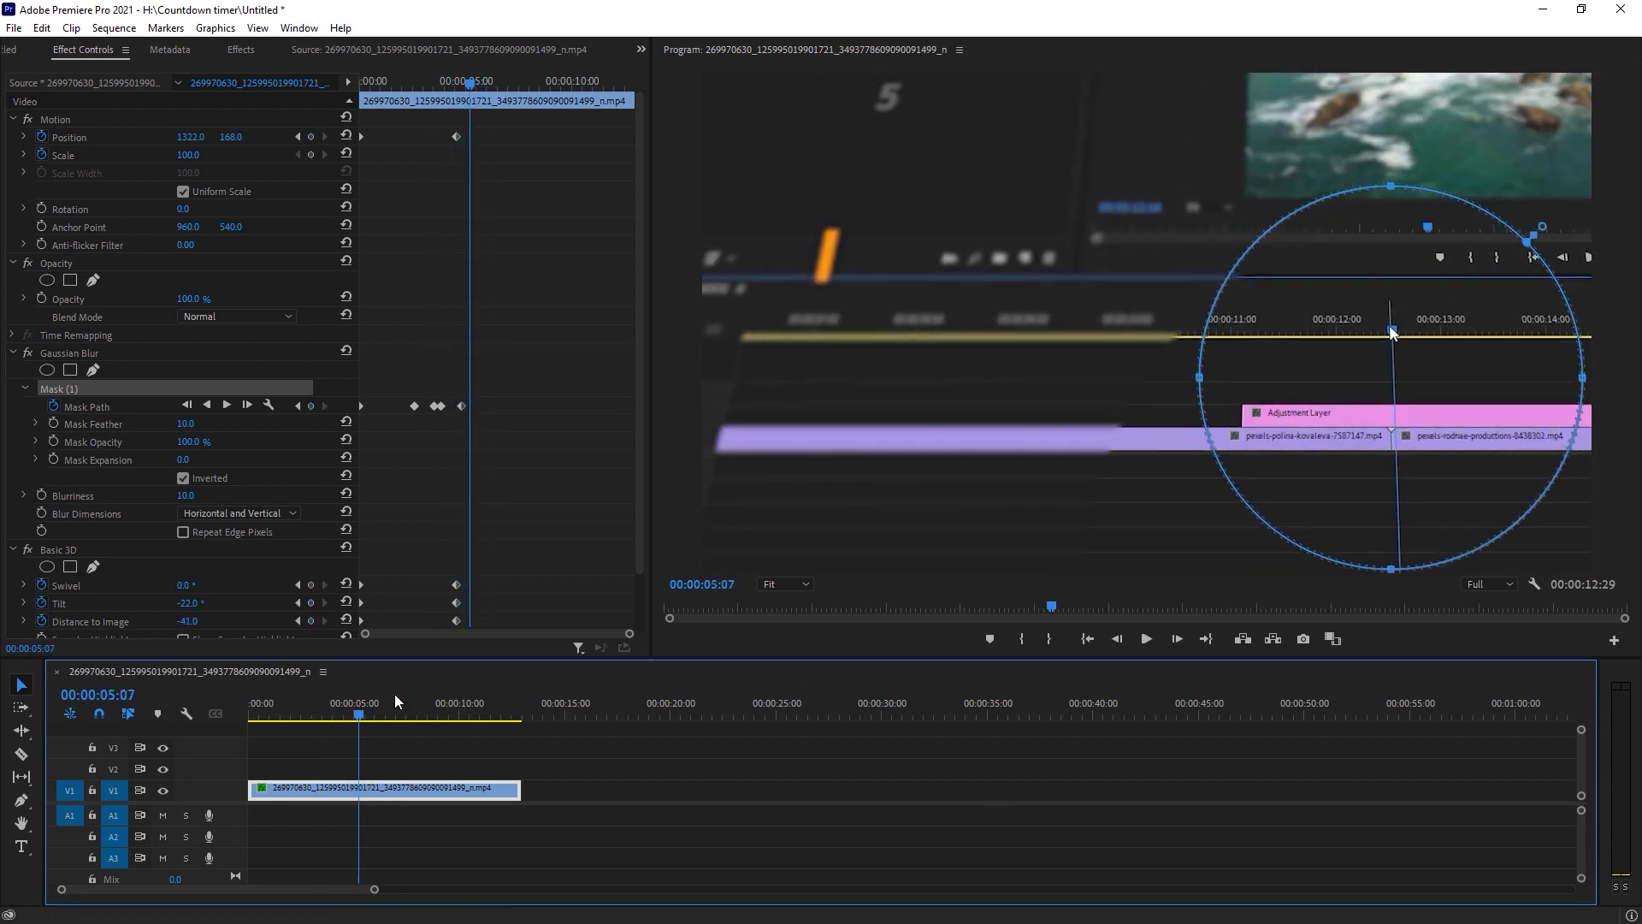
pyautogui.click(1212, 489)
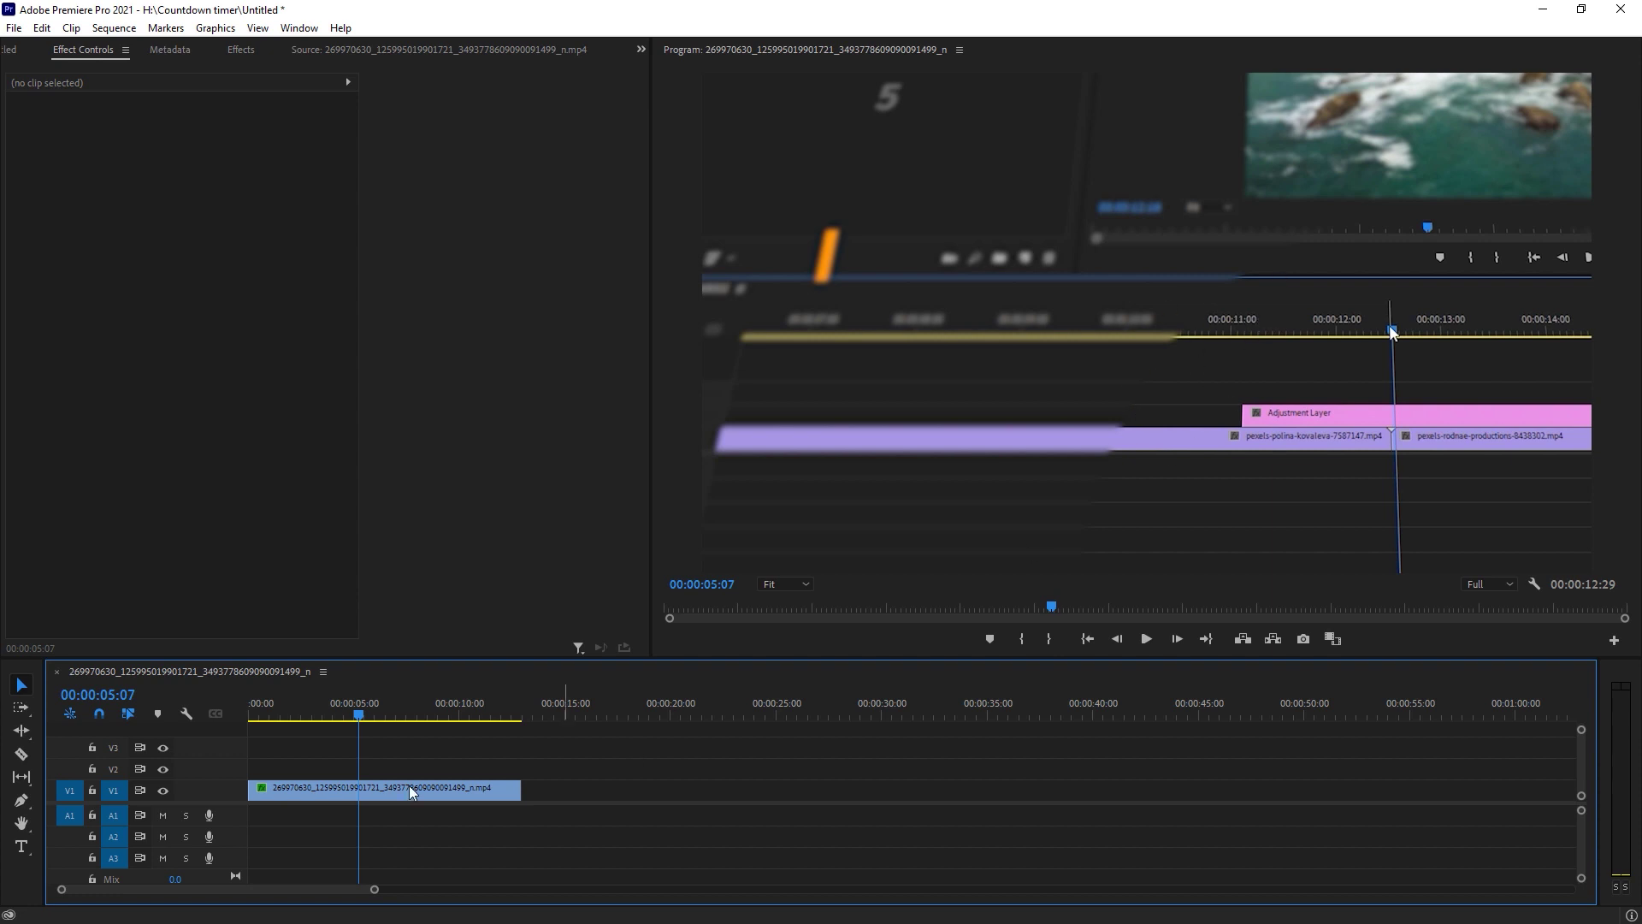
pyautogui.click(326, 708)
pyautogui.click(376, 791)
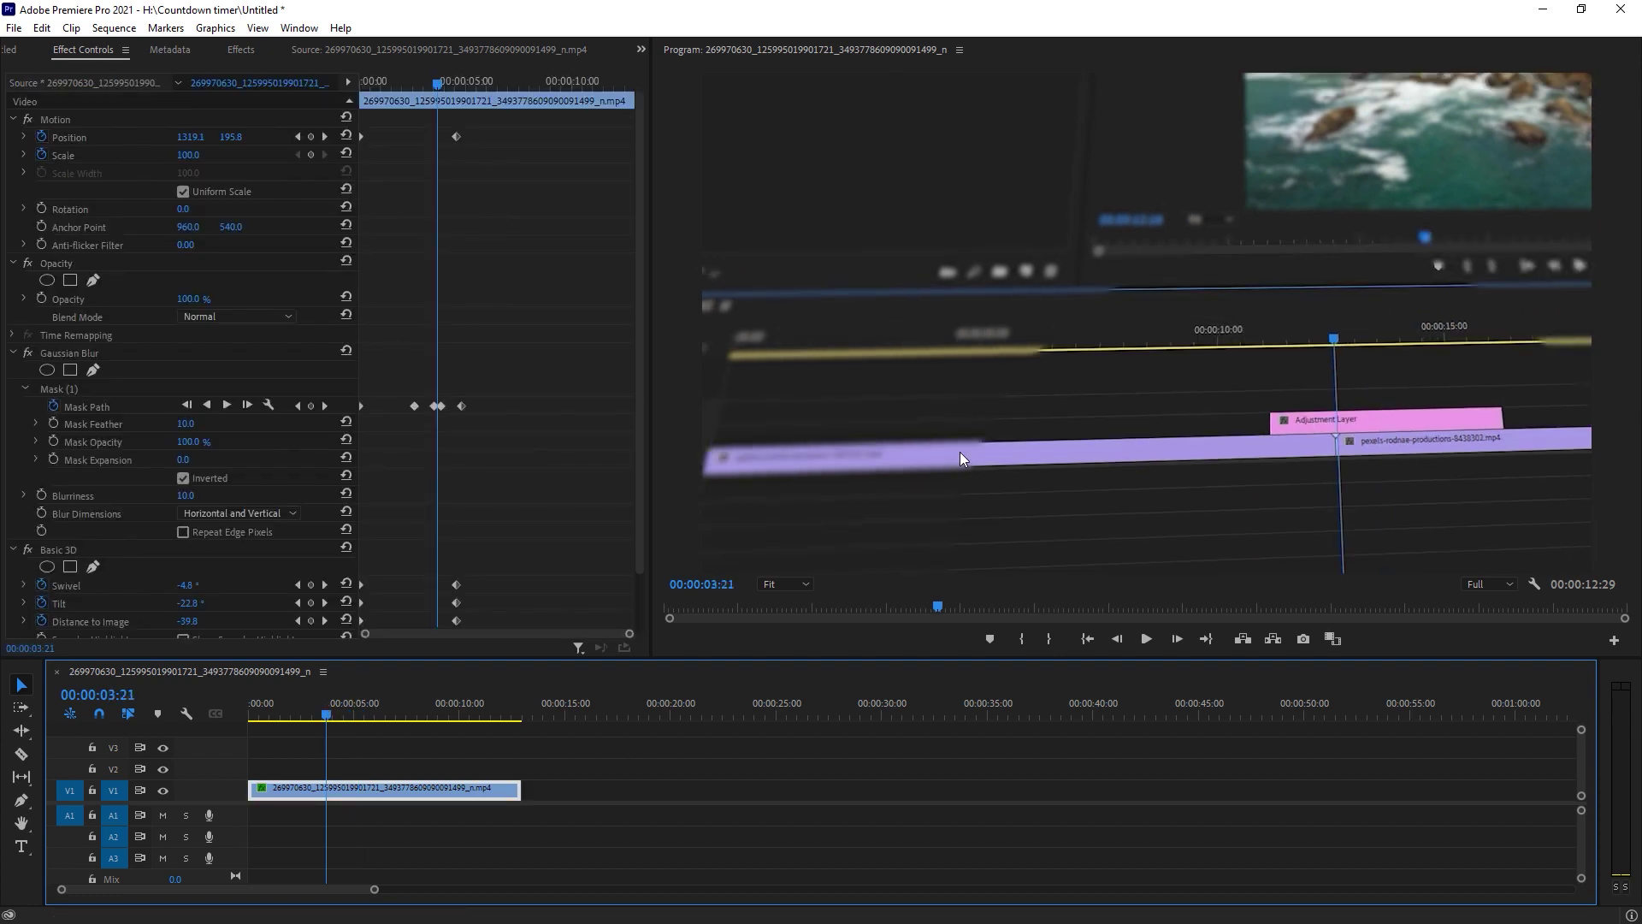
# Set the Gaussian Blur mask's feather to 100 and play the result from near the start
pyautogui.click(189, 423)
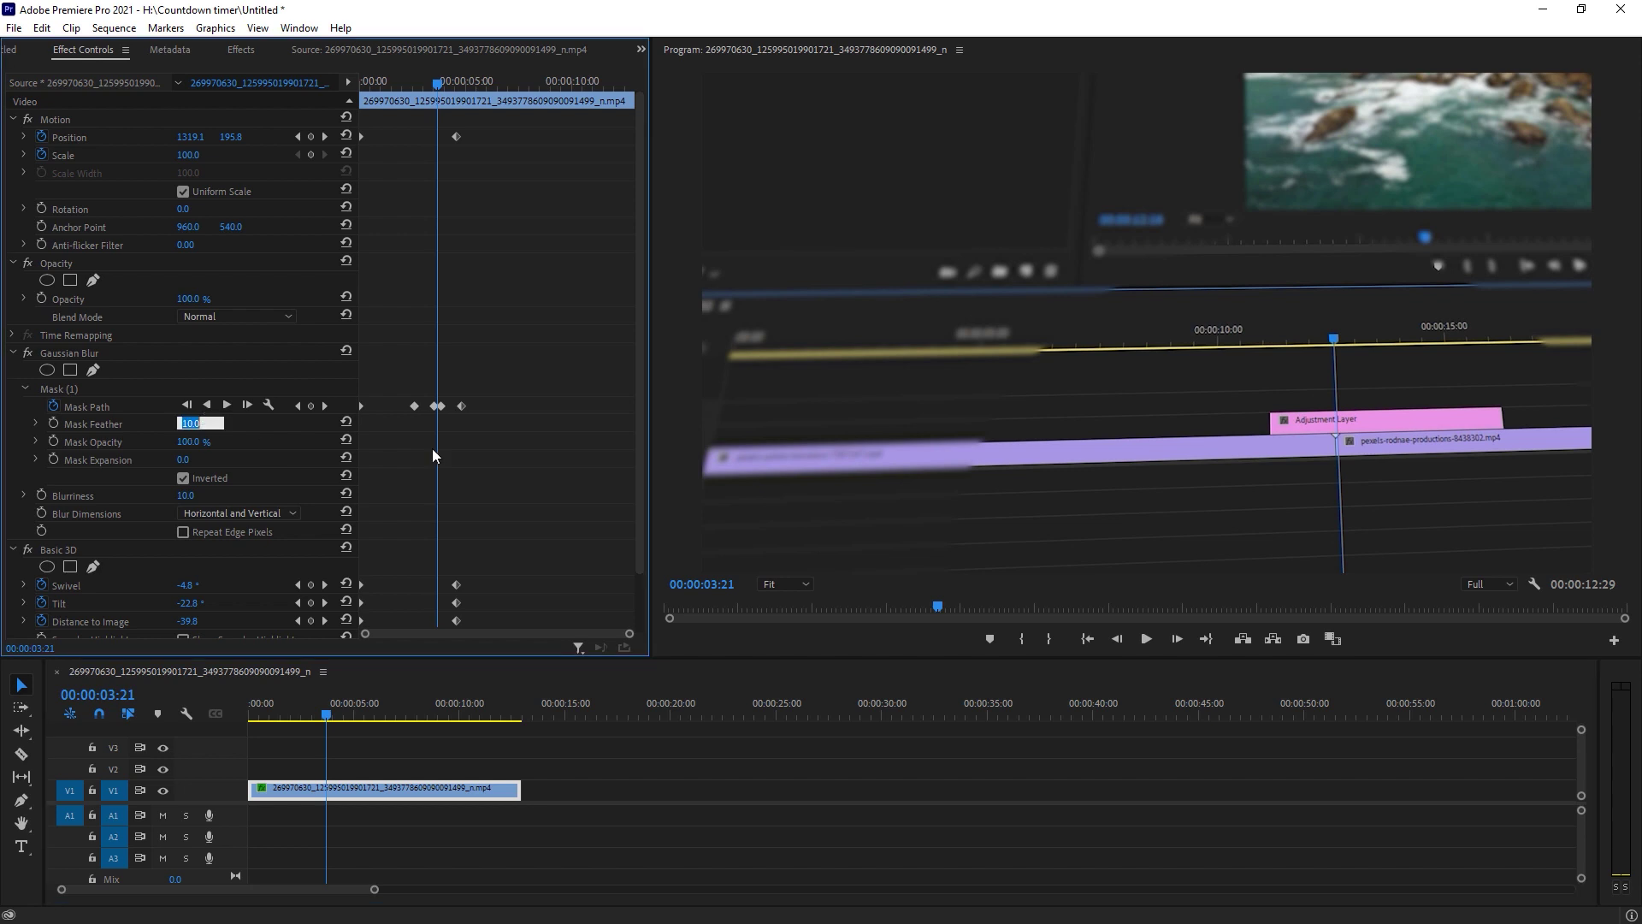
pyautogui.write('100')
pyautogui.press('Return')
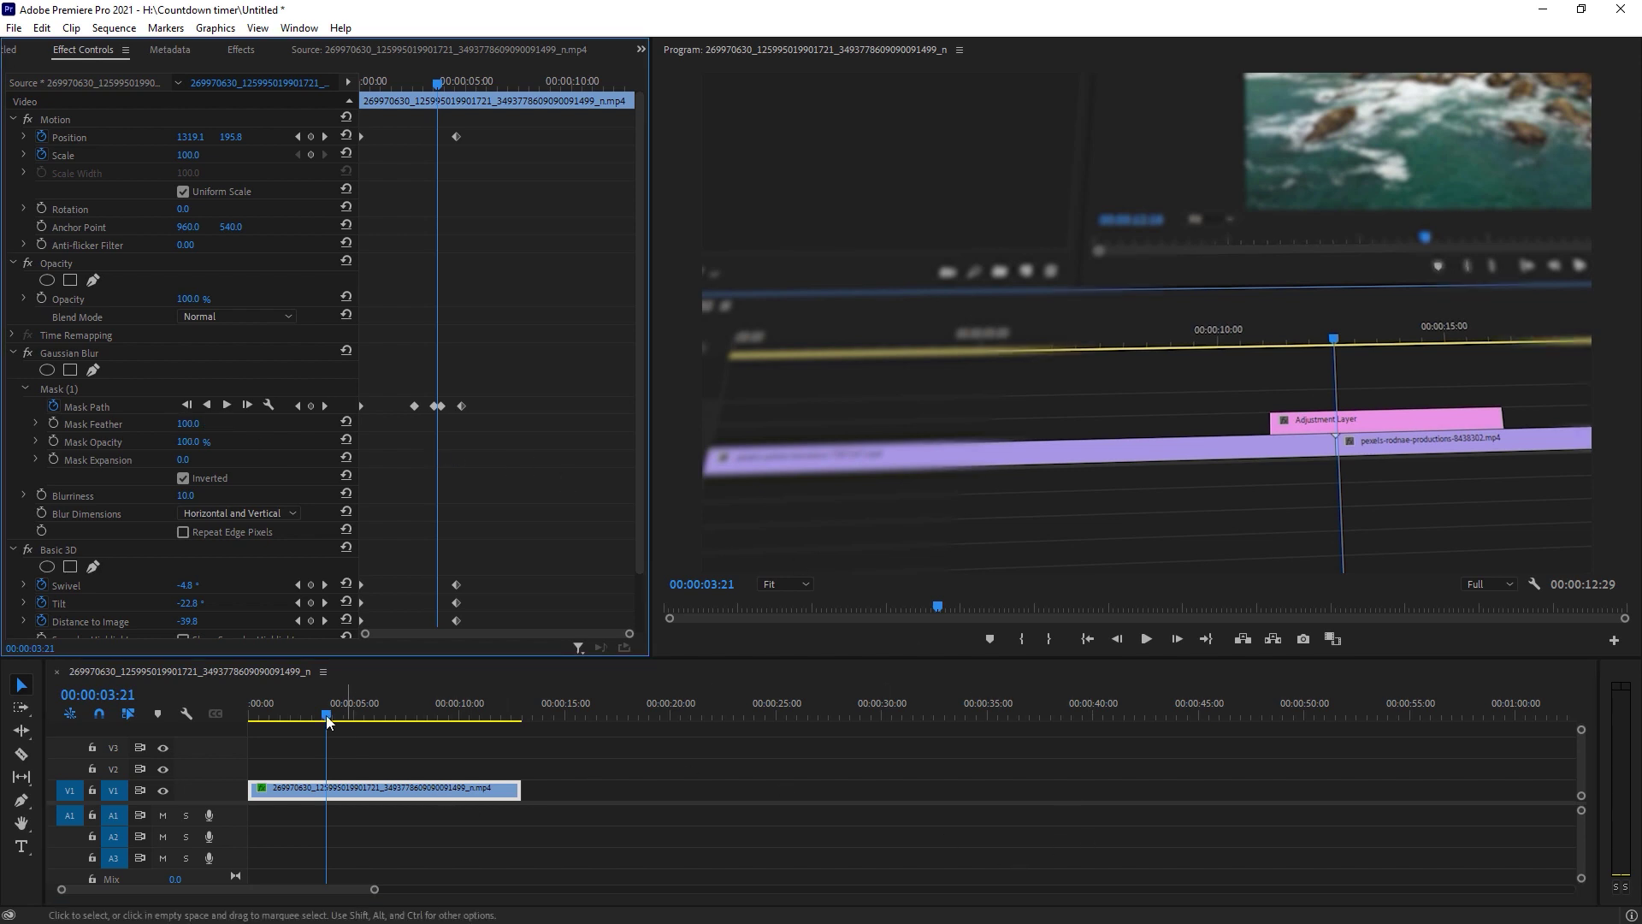
pyautogui.moveTo(326, 715); pyautogui.dragTo(259, 717)
pyautogui.press('space')
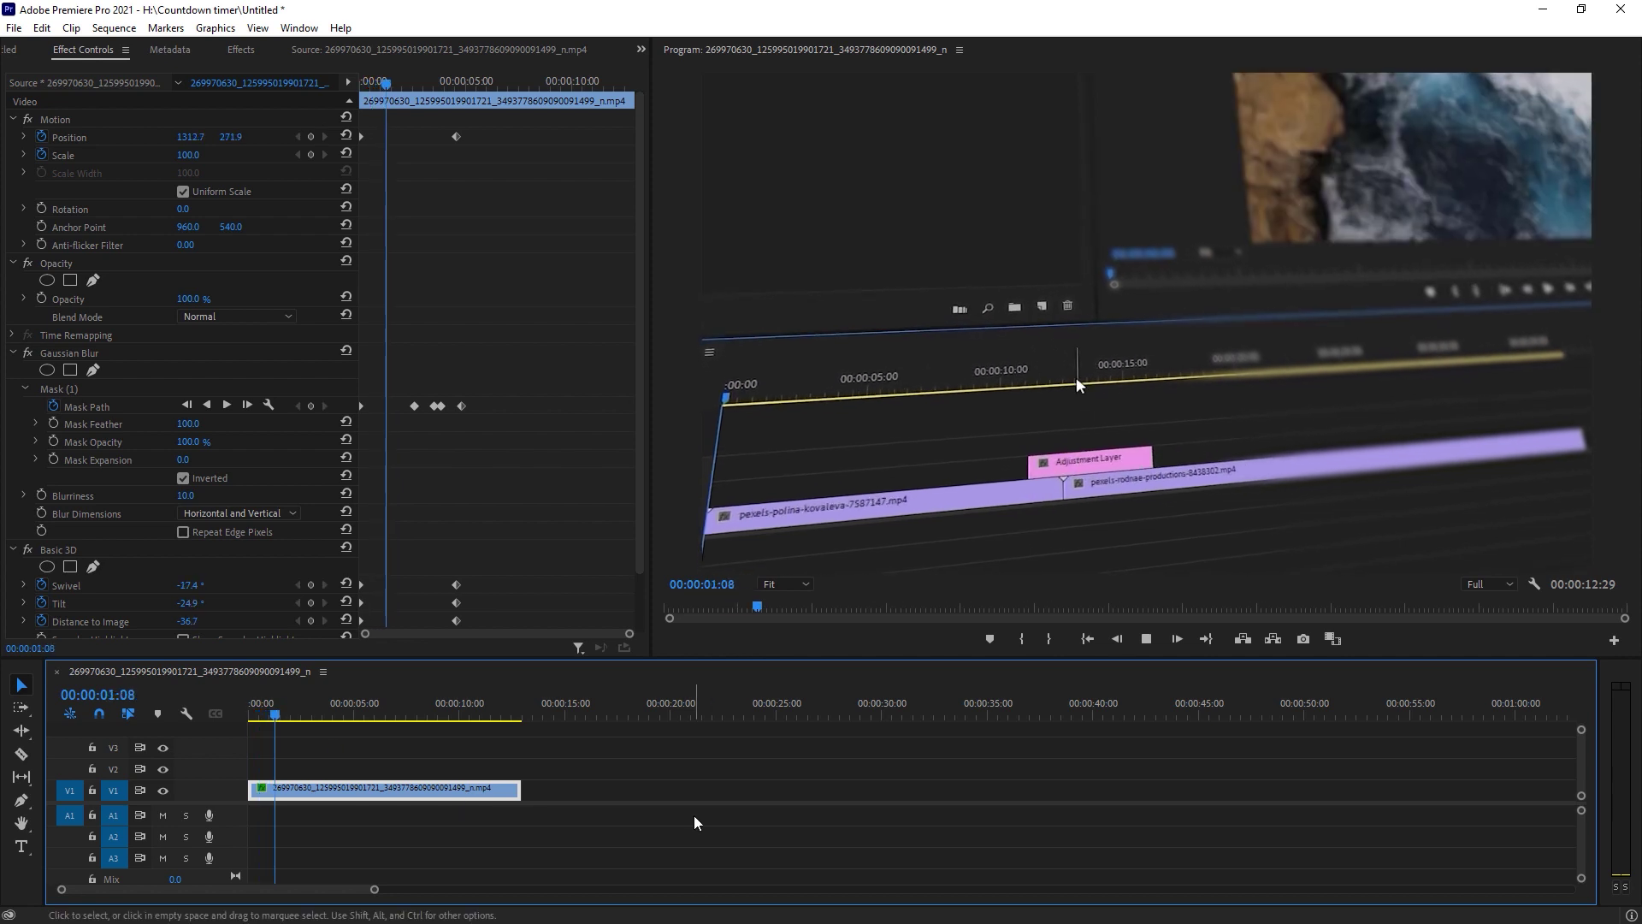
# Set the Gaussian Blur mask's feather to 150 and play the animation from the start of the sequence
pyautogui.click(192, 424)
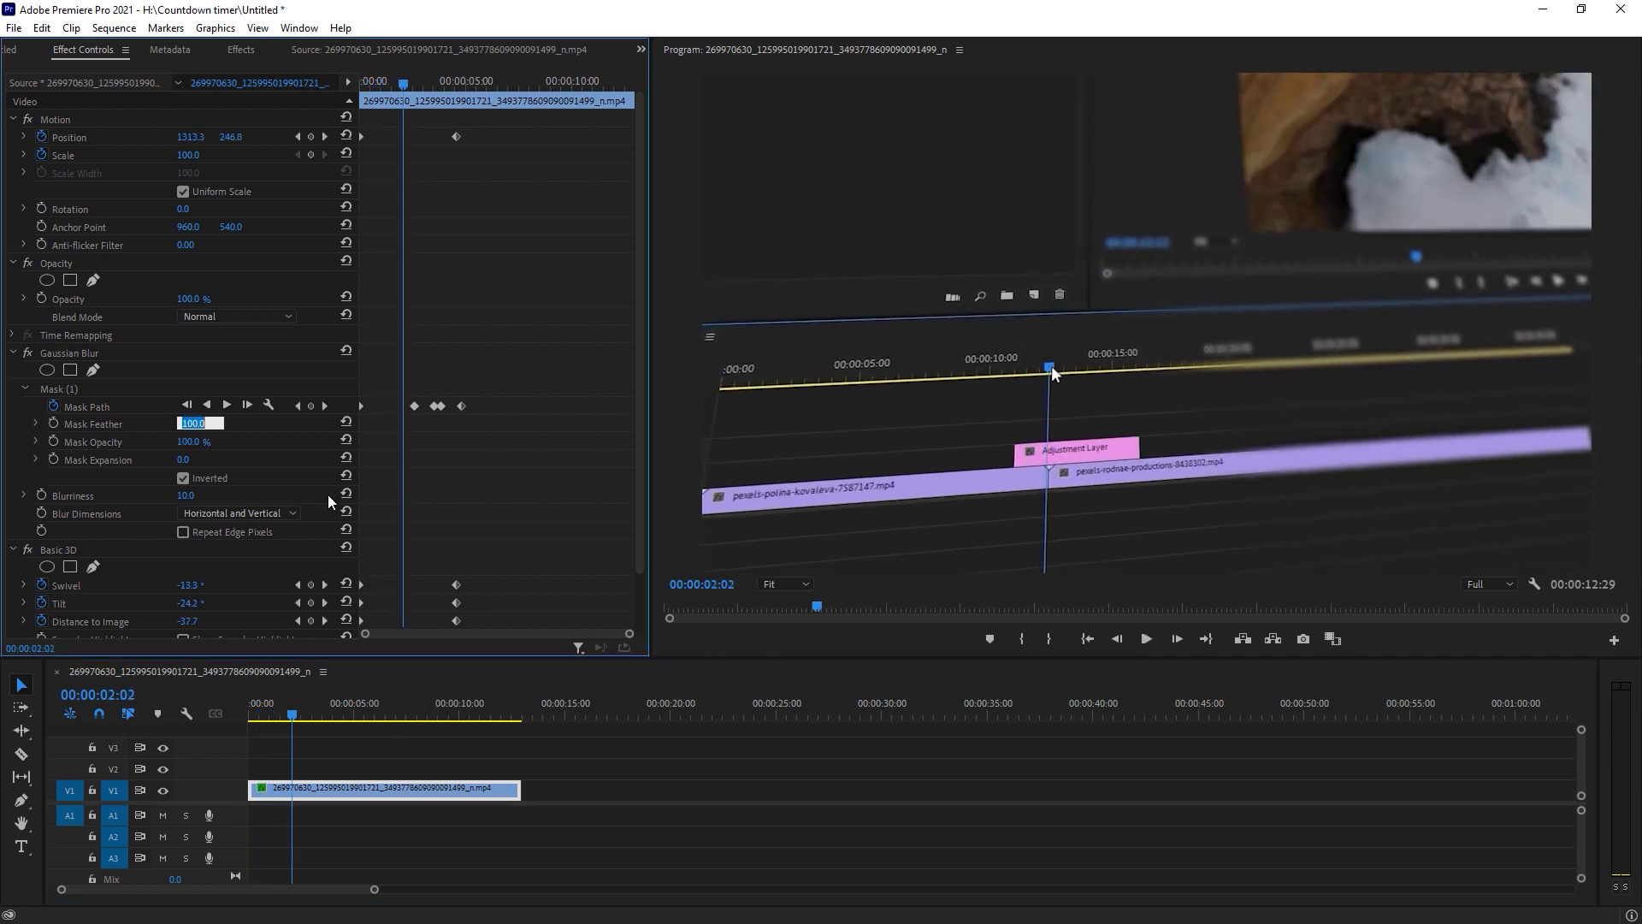
pyautogui.write('150')
pyautogui.press('Return')
pyautogui.moveTo(303, 718); pyautogui.dragTo(248, 718)
pyautogui.press('space')
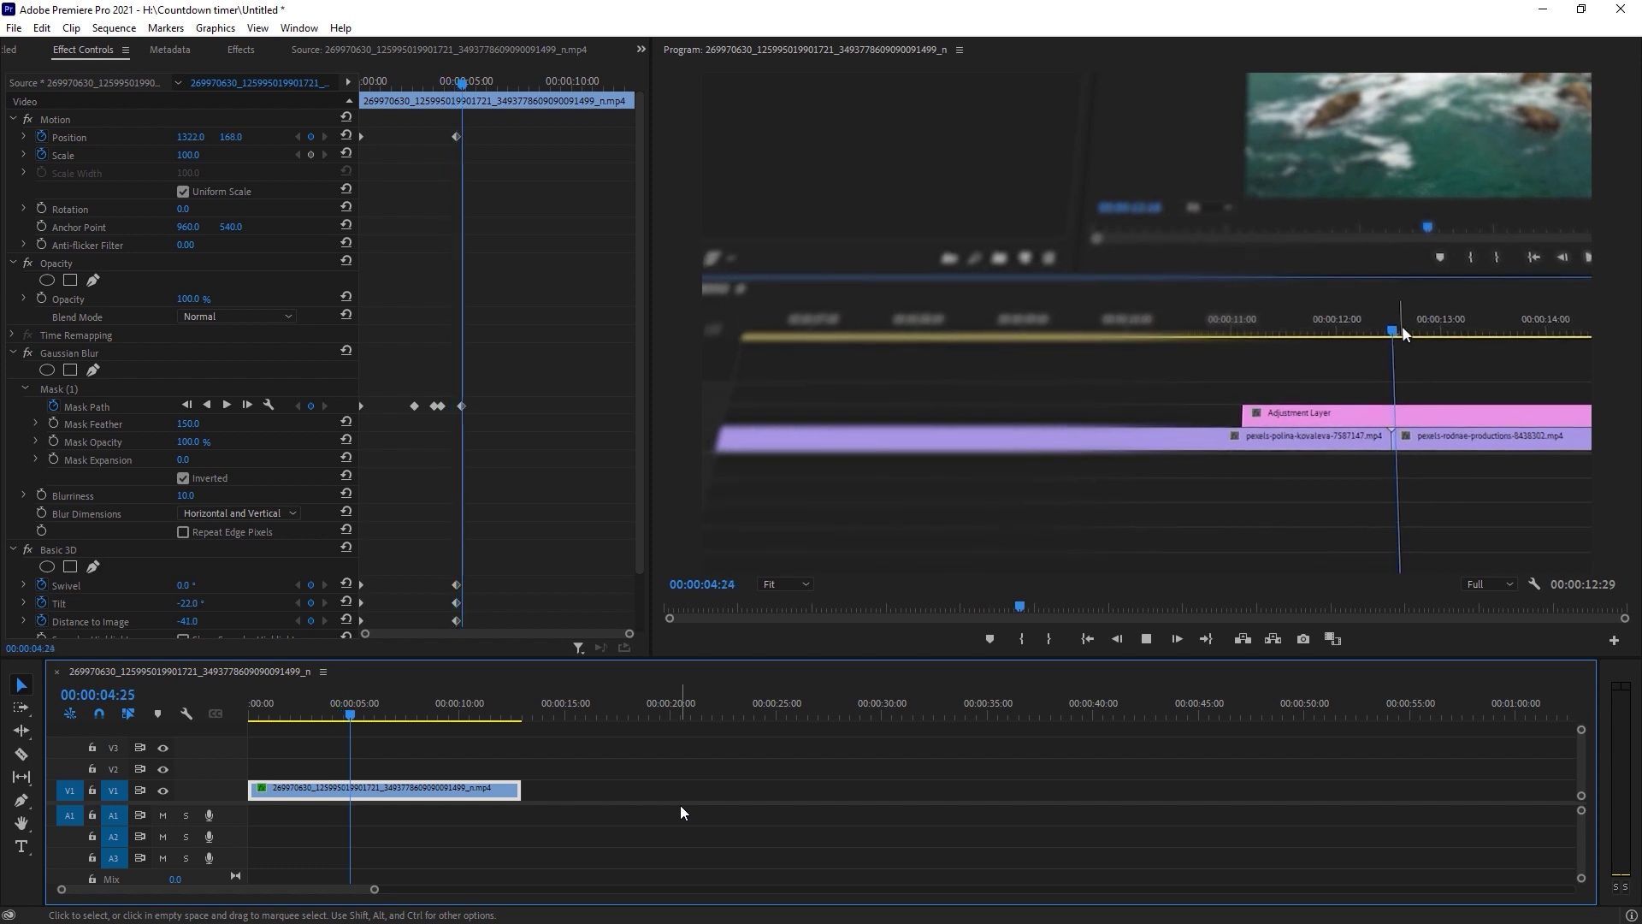
# Find Lens Distortion among the Distort video effects and apply it to the clip on V1
pyautogui.click(226, 74)
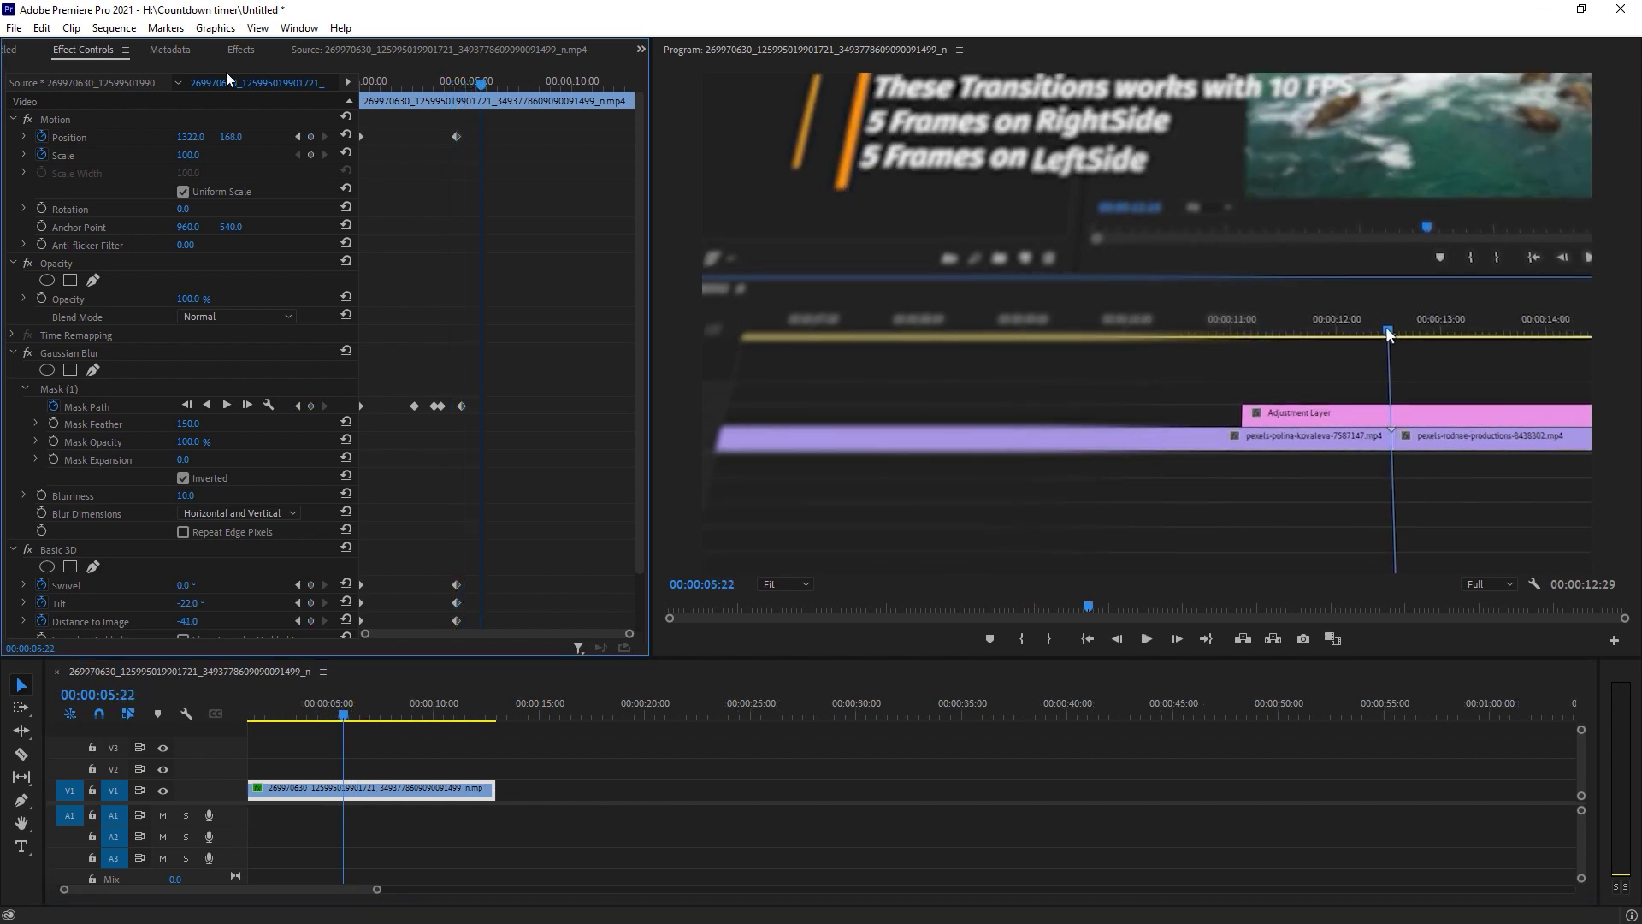
pyautogui.click(244, 49)
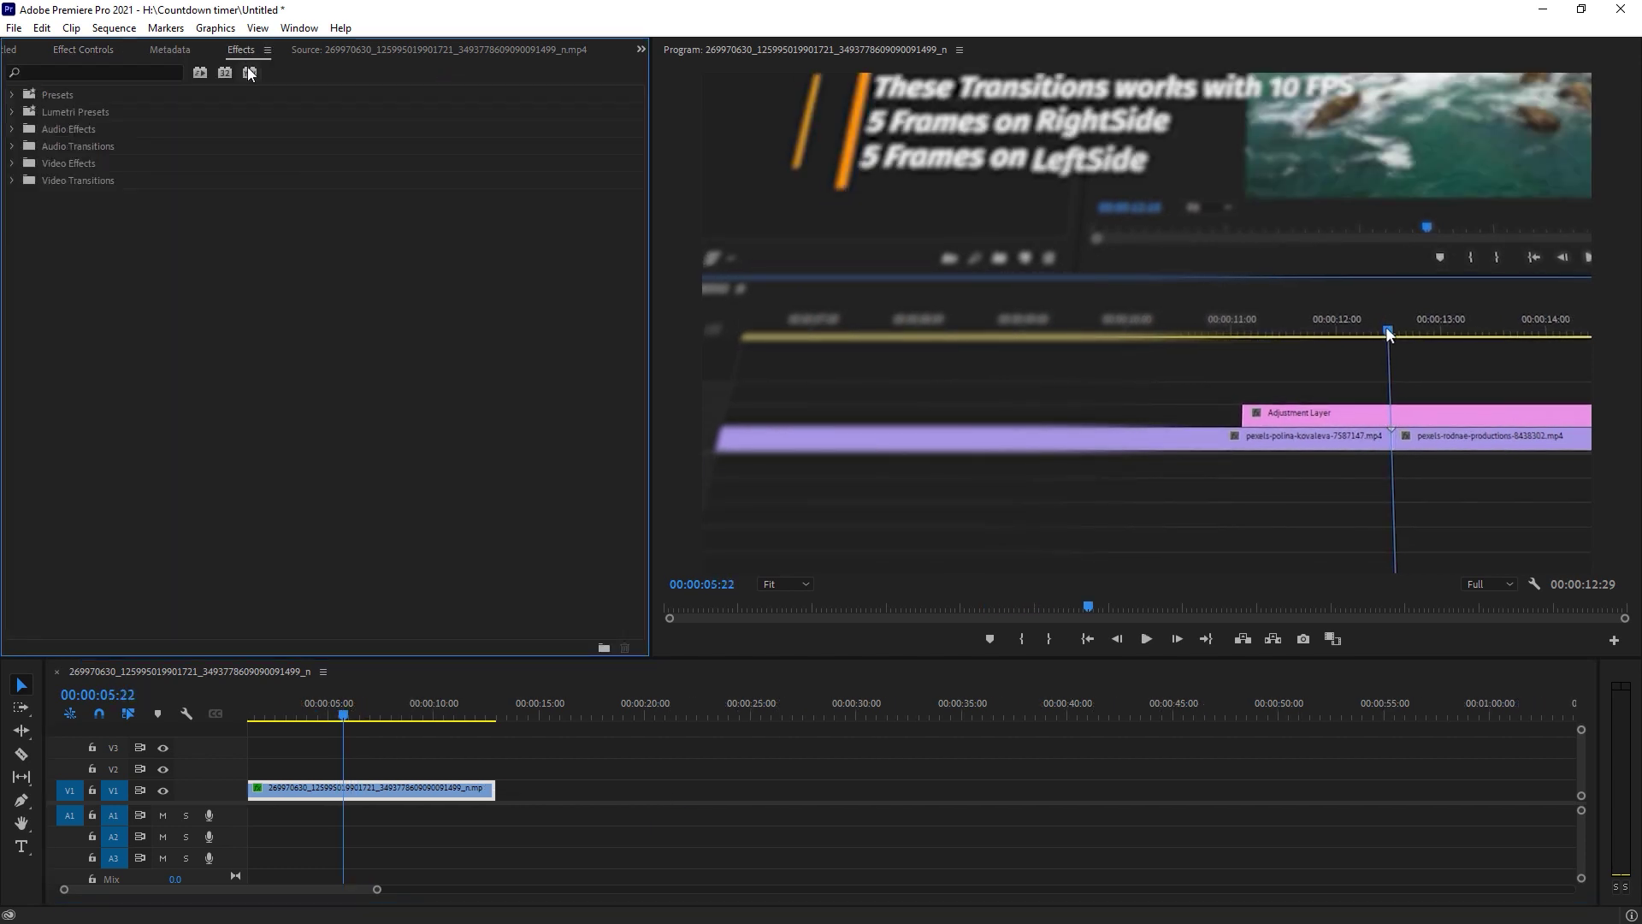
pyautogui.hotkey('shift', '5')
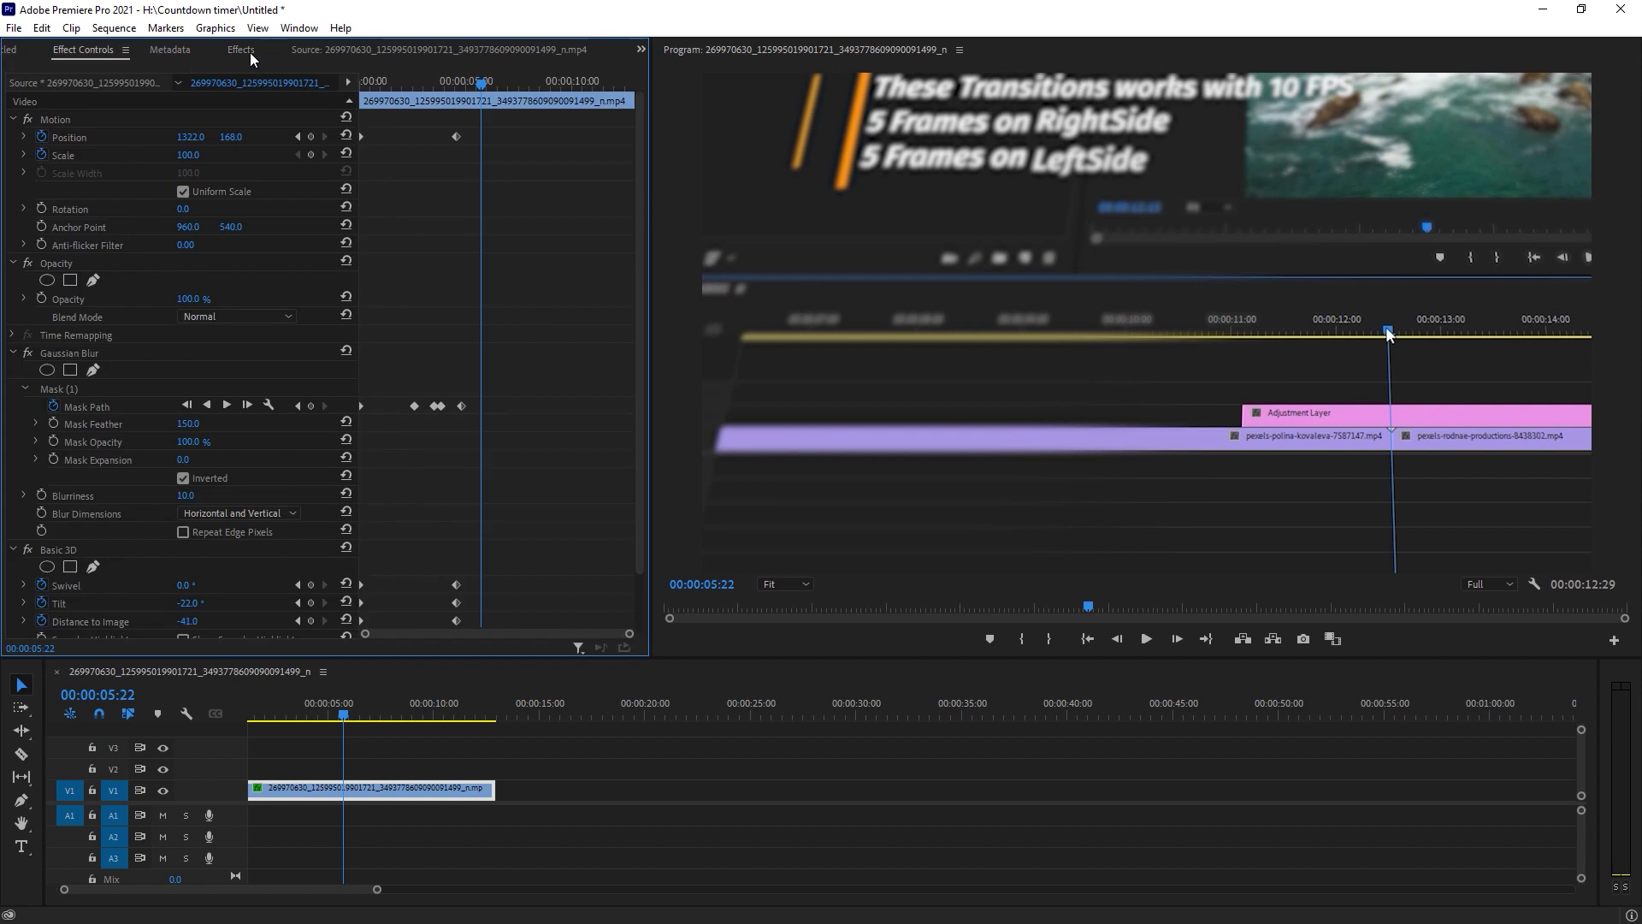
pyautogui.click(248, 51)
pyautogui.click(13, 163)
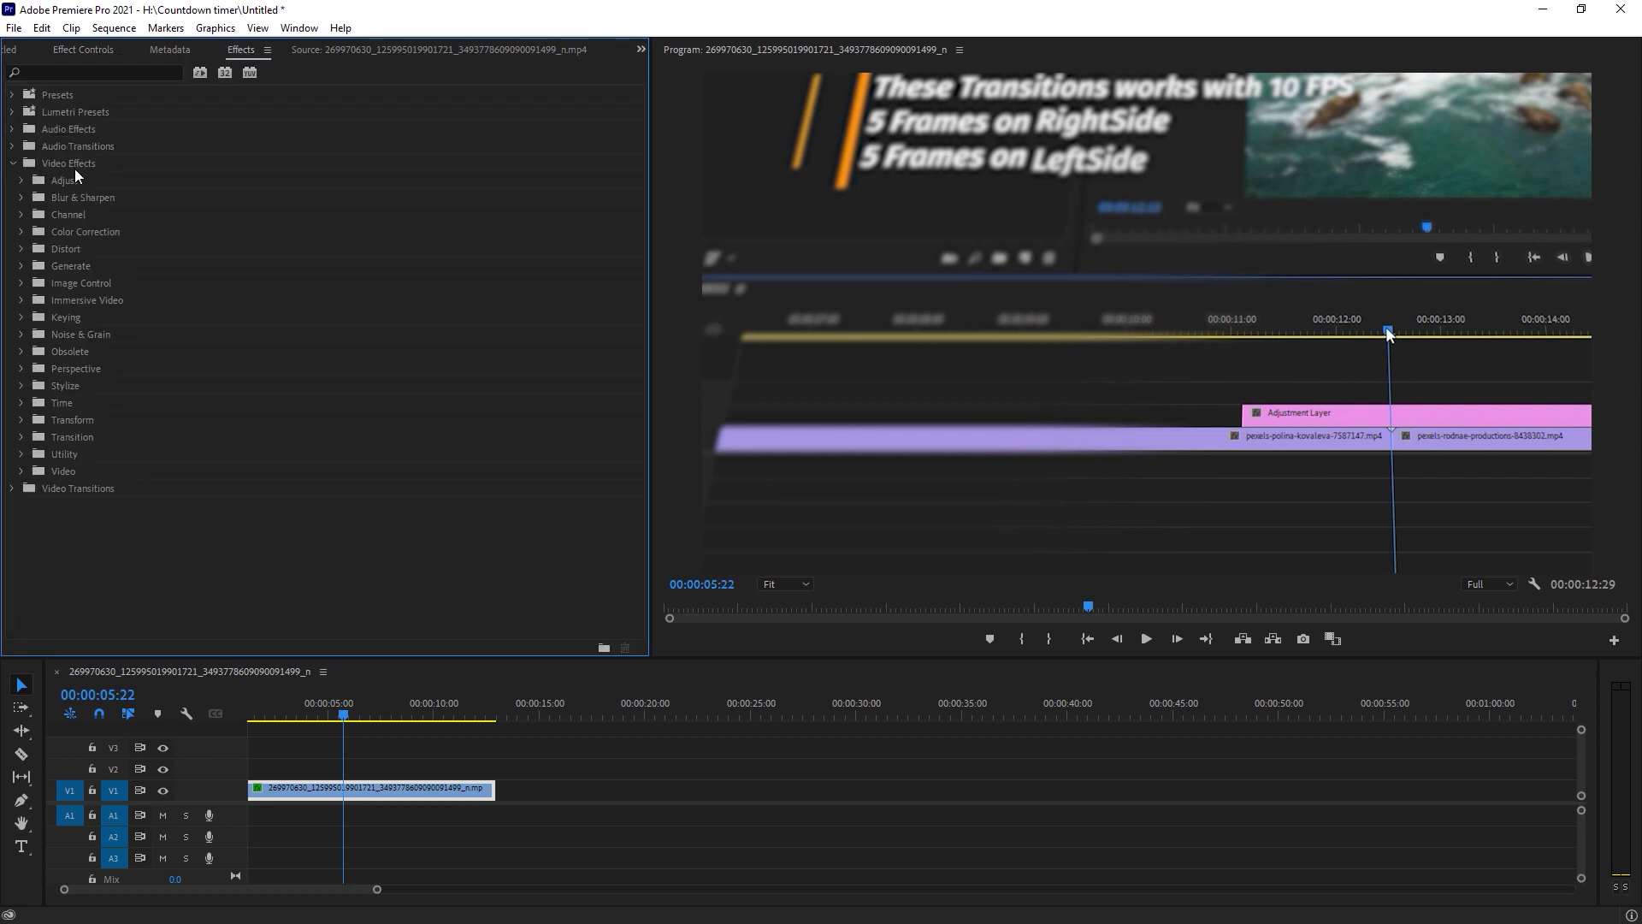
pyautogui.click(21, 249)
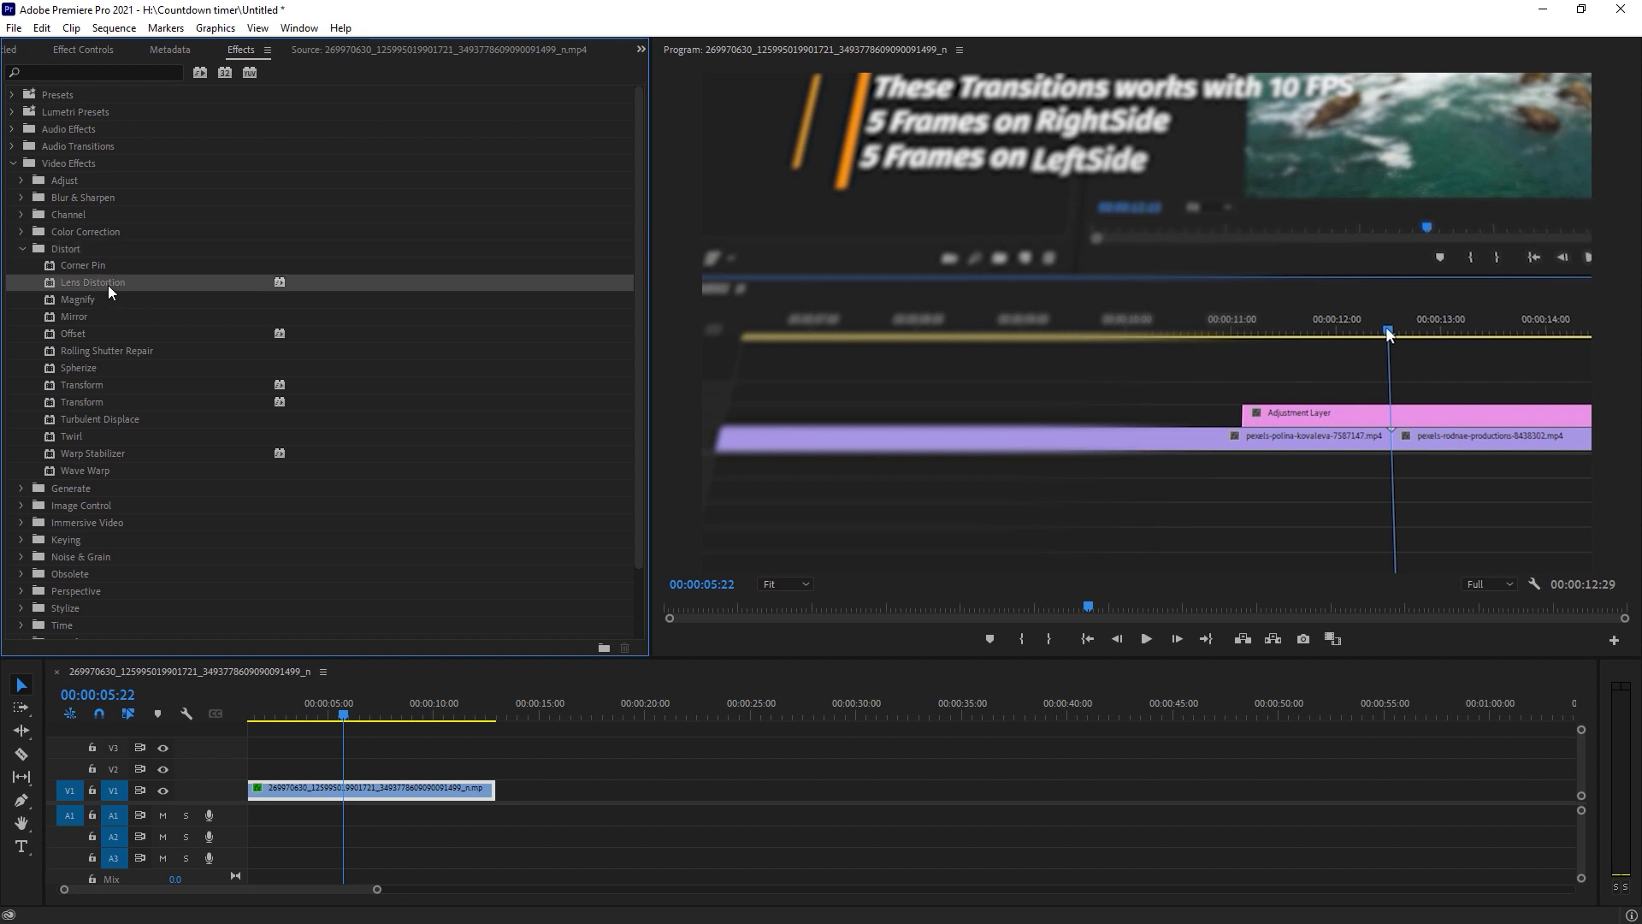
pyautogui.moveTo(109, 284); pyautogui.dragTo(402, 792)
# Set the Lens Distortion Curvature to -7 while viewing the frame at 00:00:04:12
pyautogui.click(120, 50)
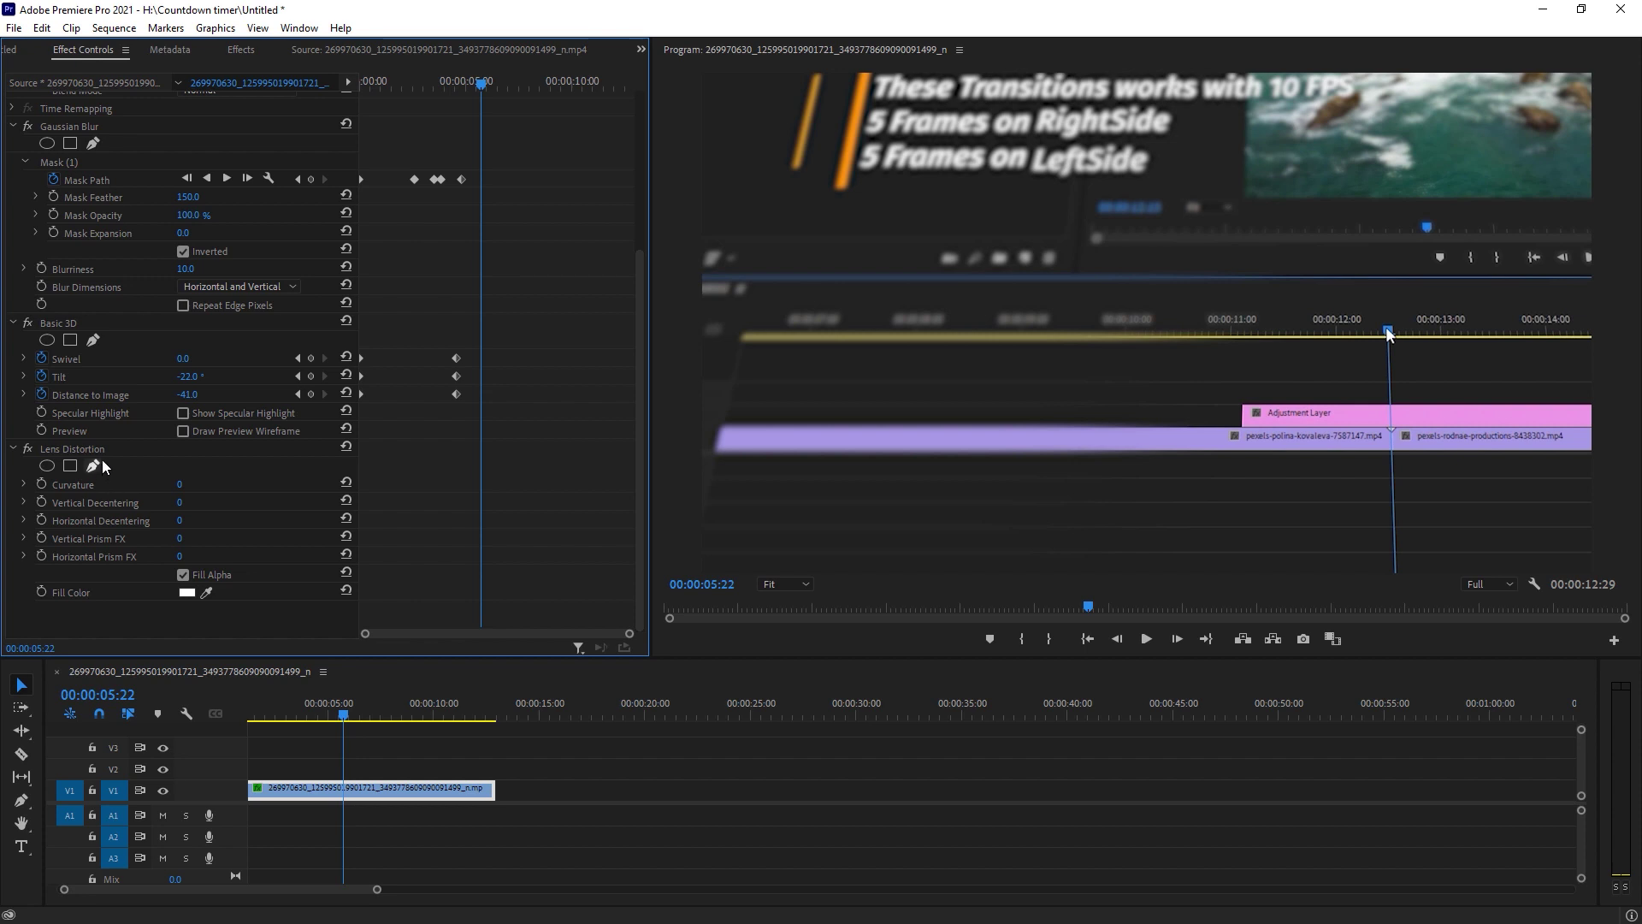
pyautogui.moveTo(338, 712); pyautogui.dragTo(317, 707)
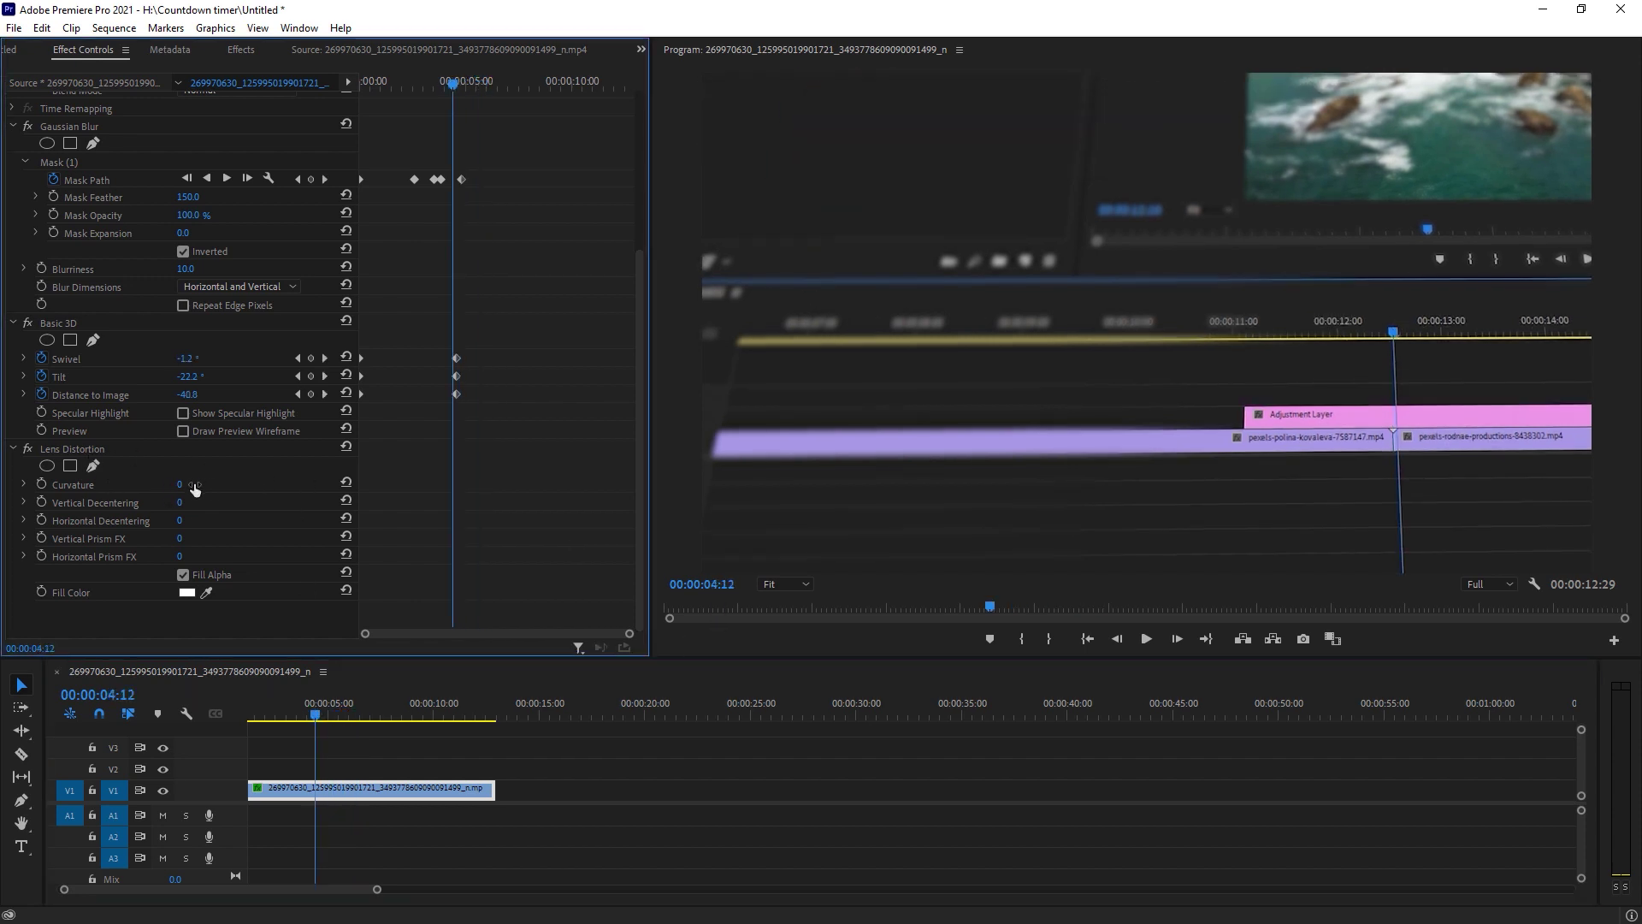
pyautogui.moveTo(181, 485); pyautogui.dragTo(260, 485)
pyautogui.hotkey('ctrl', 'z')
pyautogui.write('-7')
pyautogui.press('Return')
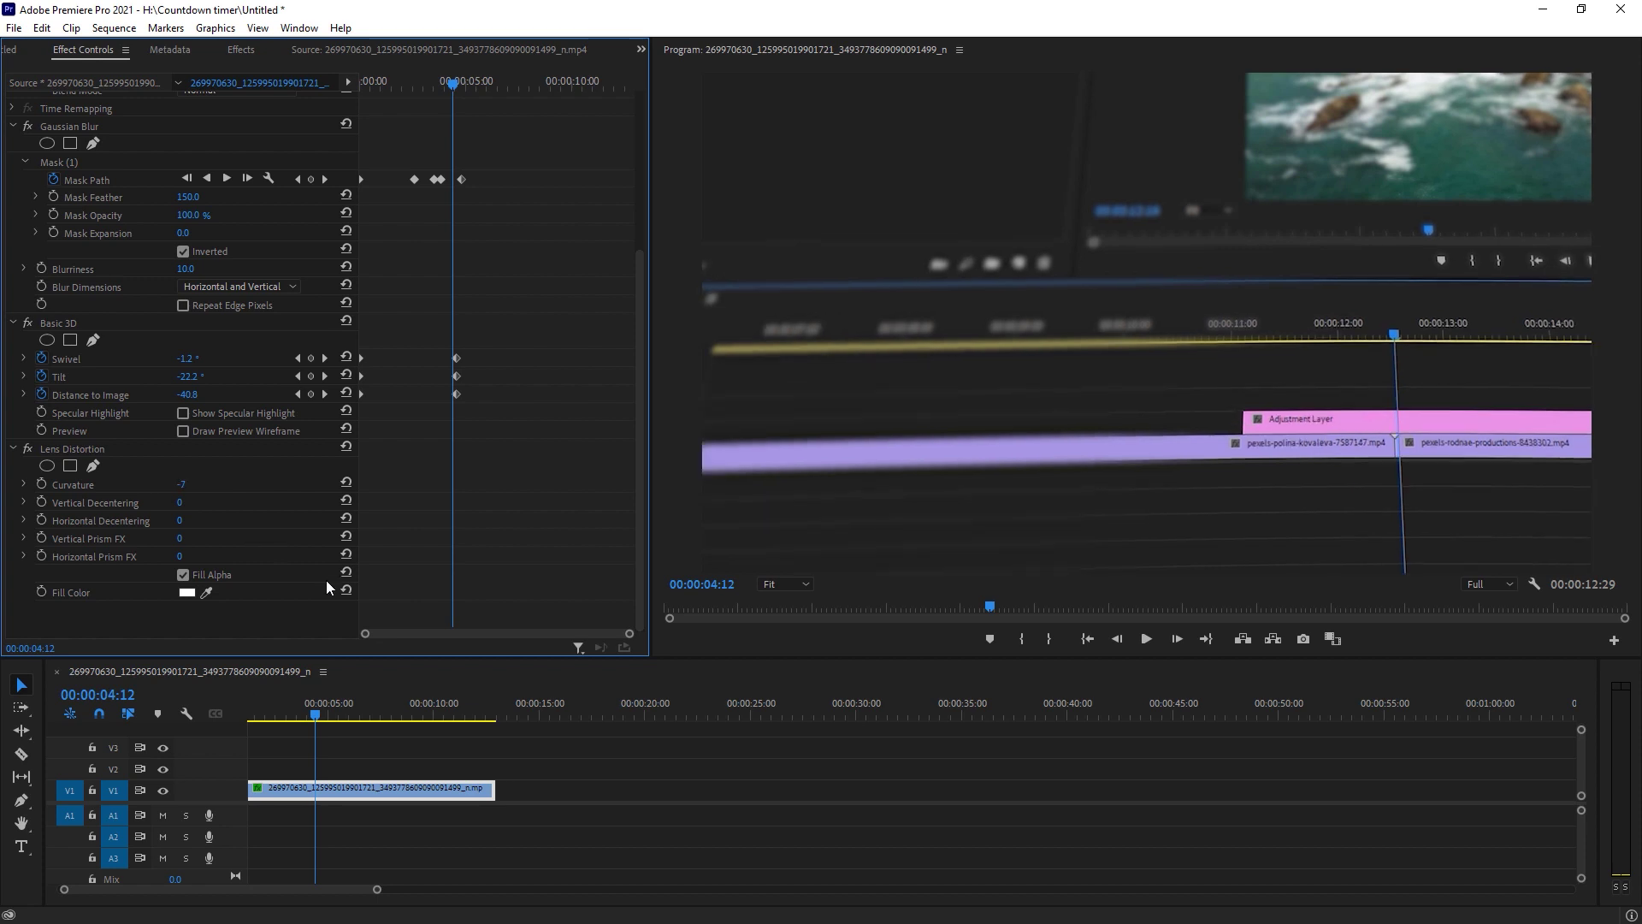
# Play the distorted camera-move animation from the start in the enlarged program monitor, and restore the normal workspace view
pyautogui.moveTo(315, 714); pyautogui.dragTo(224, 705)
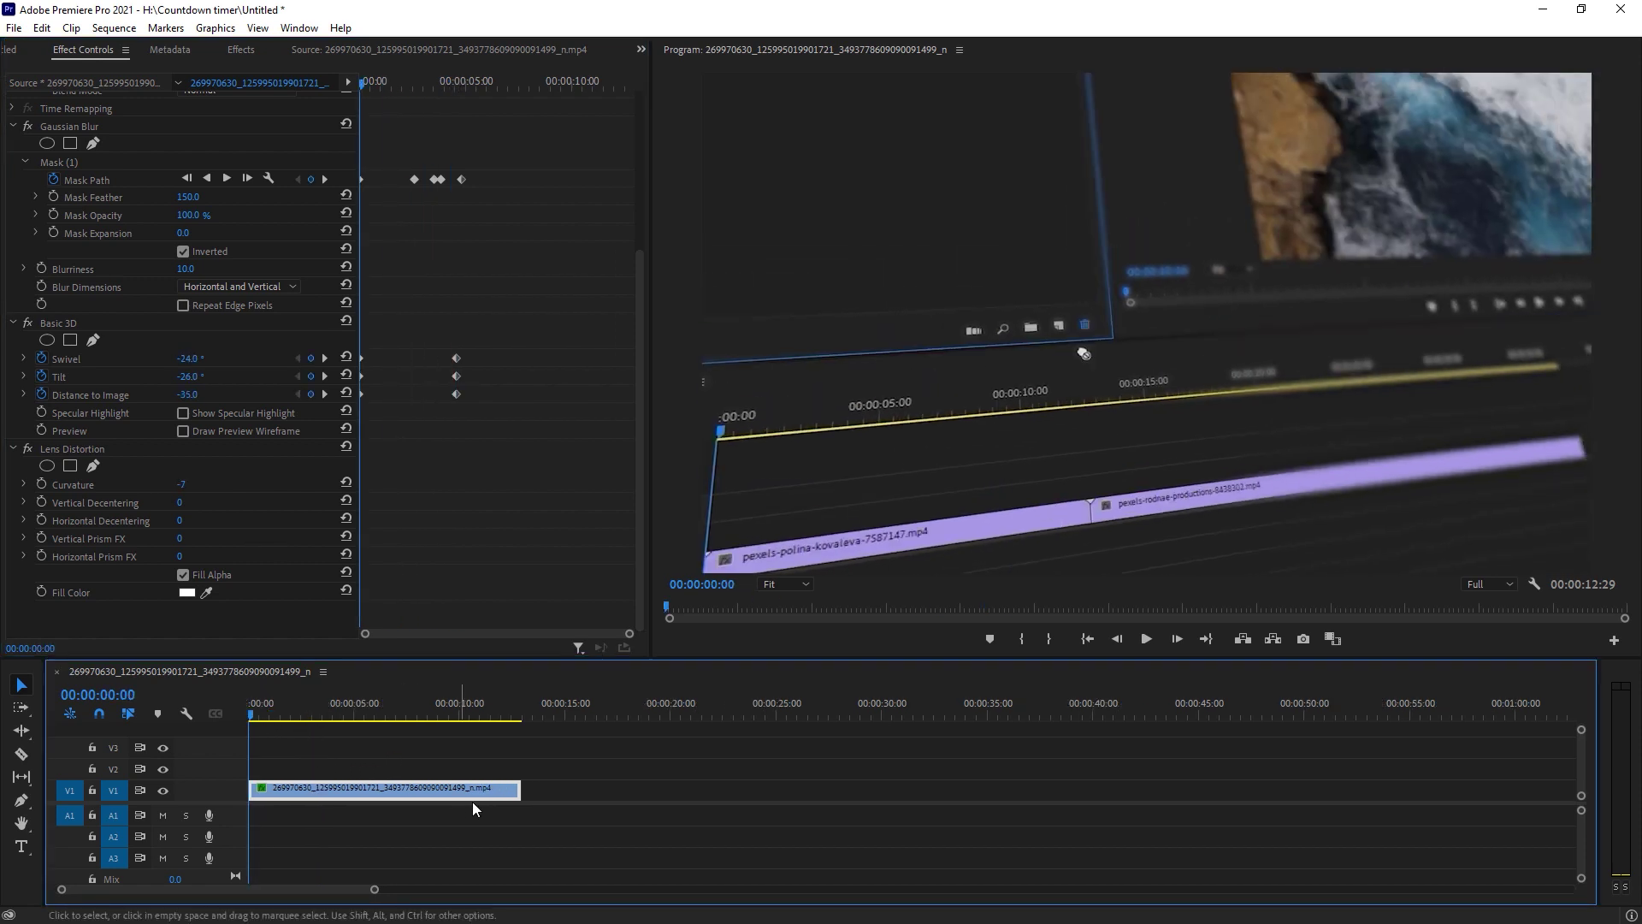
pyautogui.moveTo(374, 889); pyautogui.dragTo(496, 889)
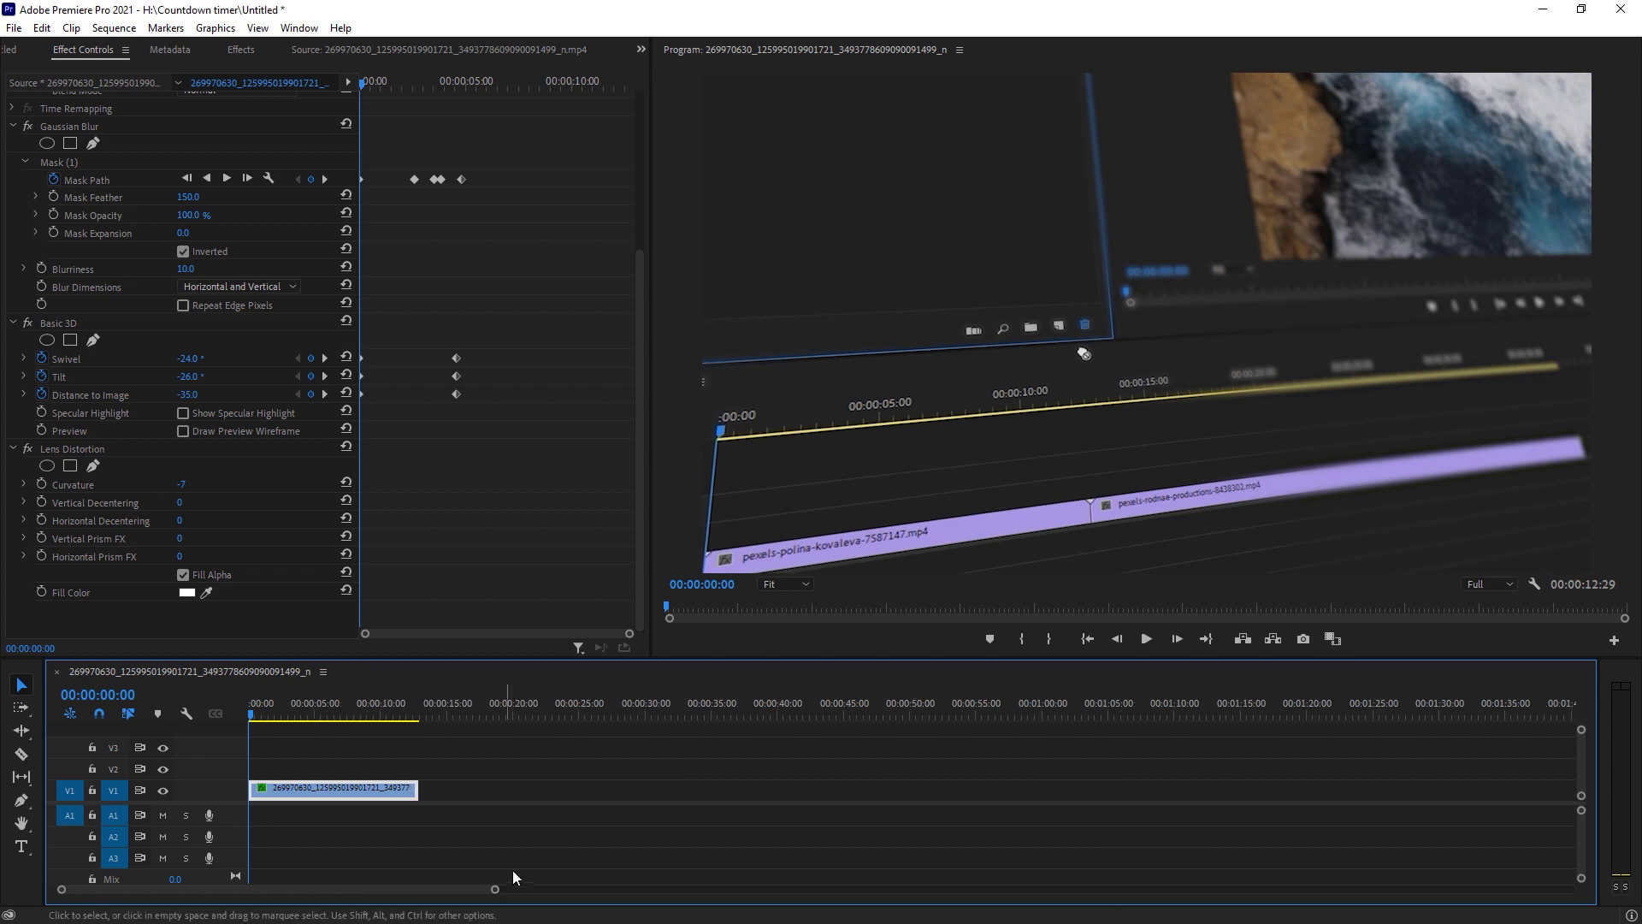
pyautogui.press('space')
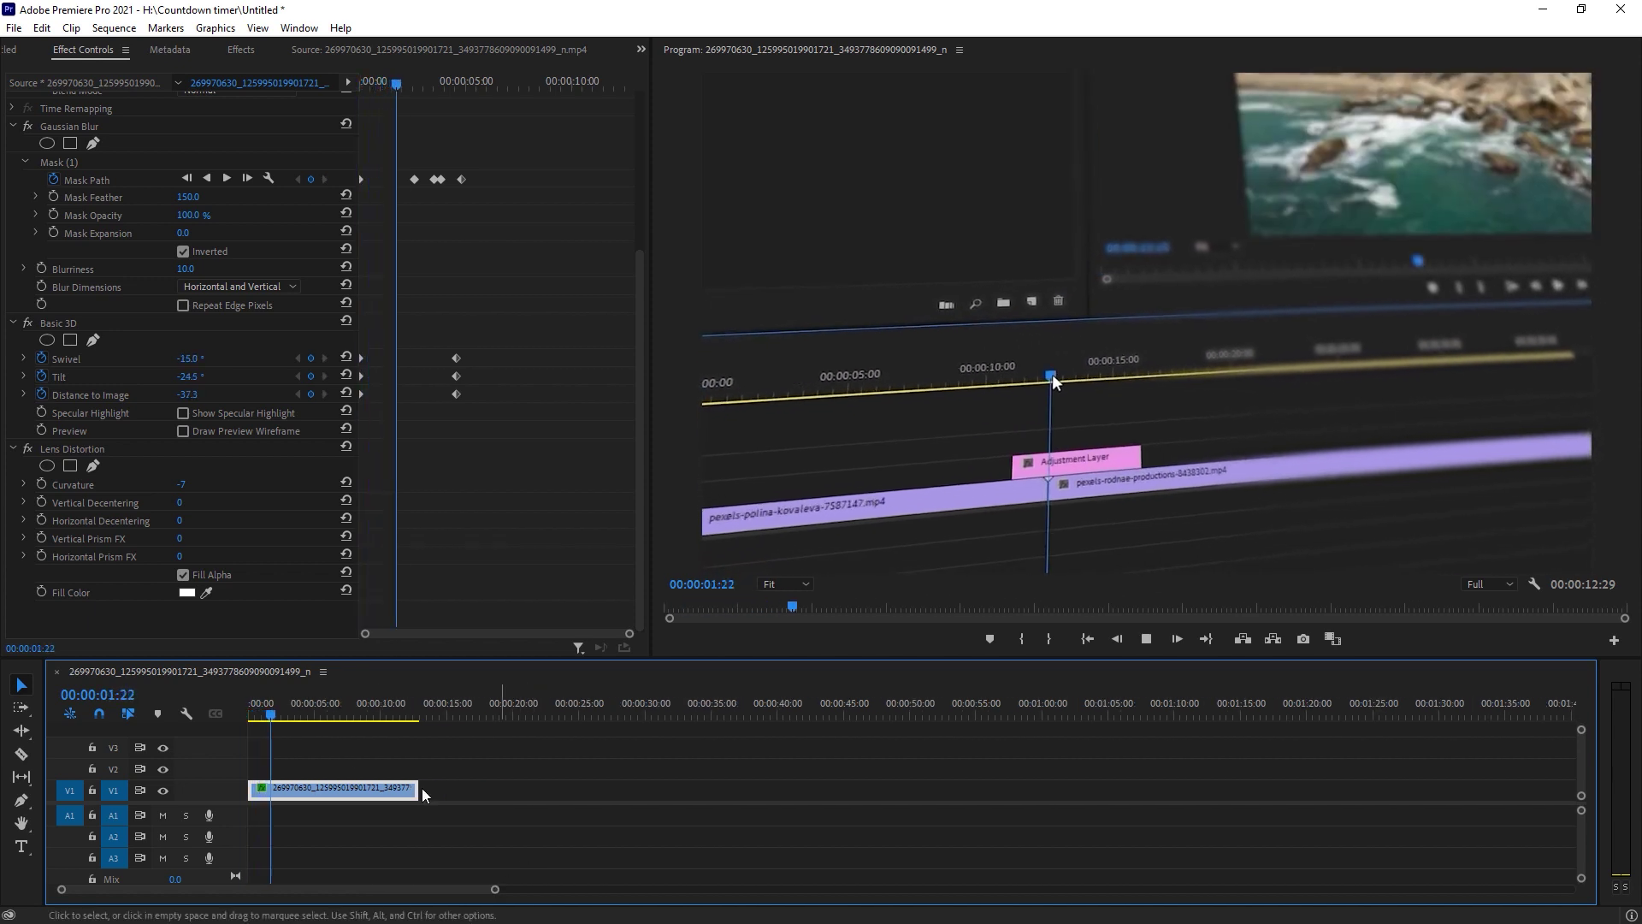
pyautogui.moveTo(285, 706); pyautogui.dragTo(224, 706)
pyautogui.doubleClick(980, 50)
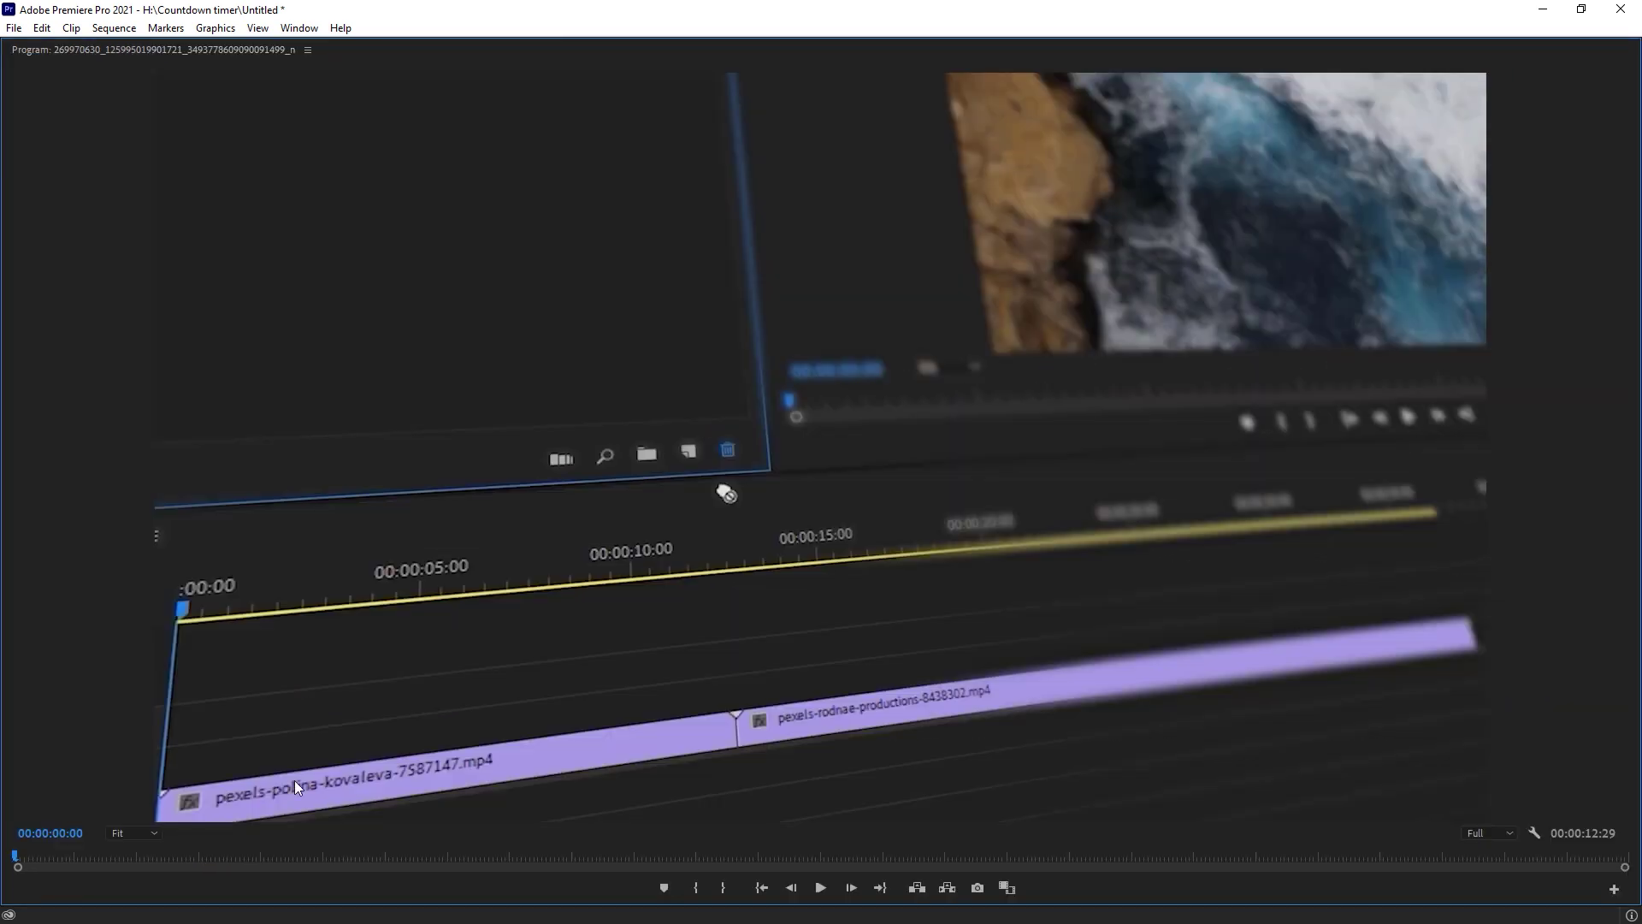
pyautogui.press('space')
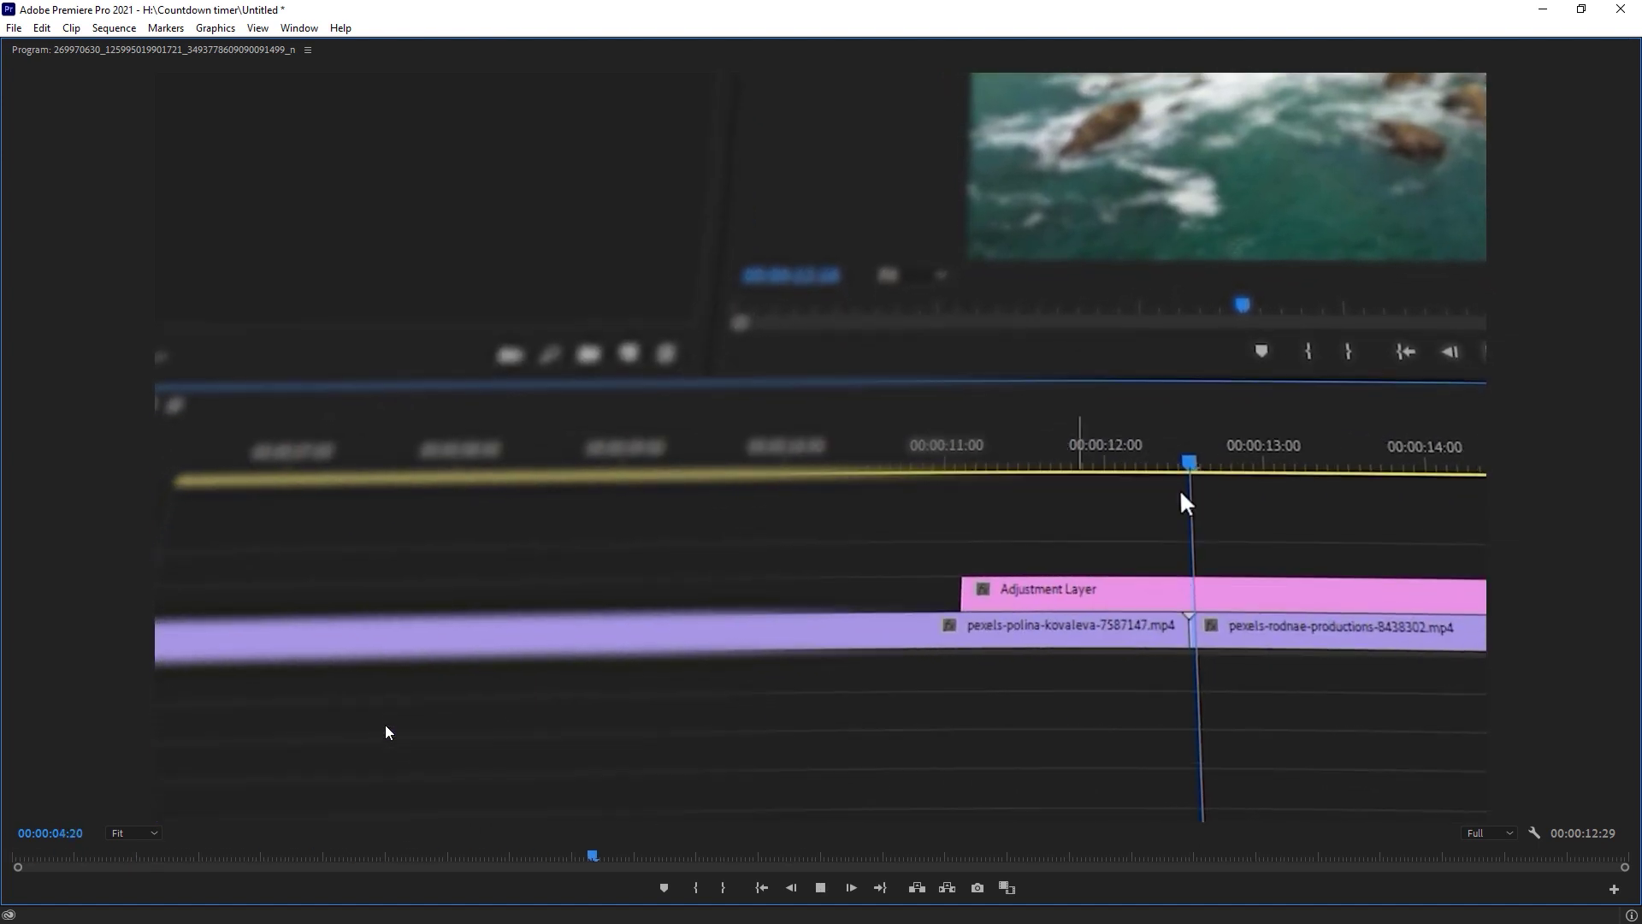
pyautogui.press('space')
pyautogui.press('`')
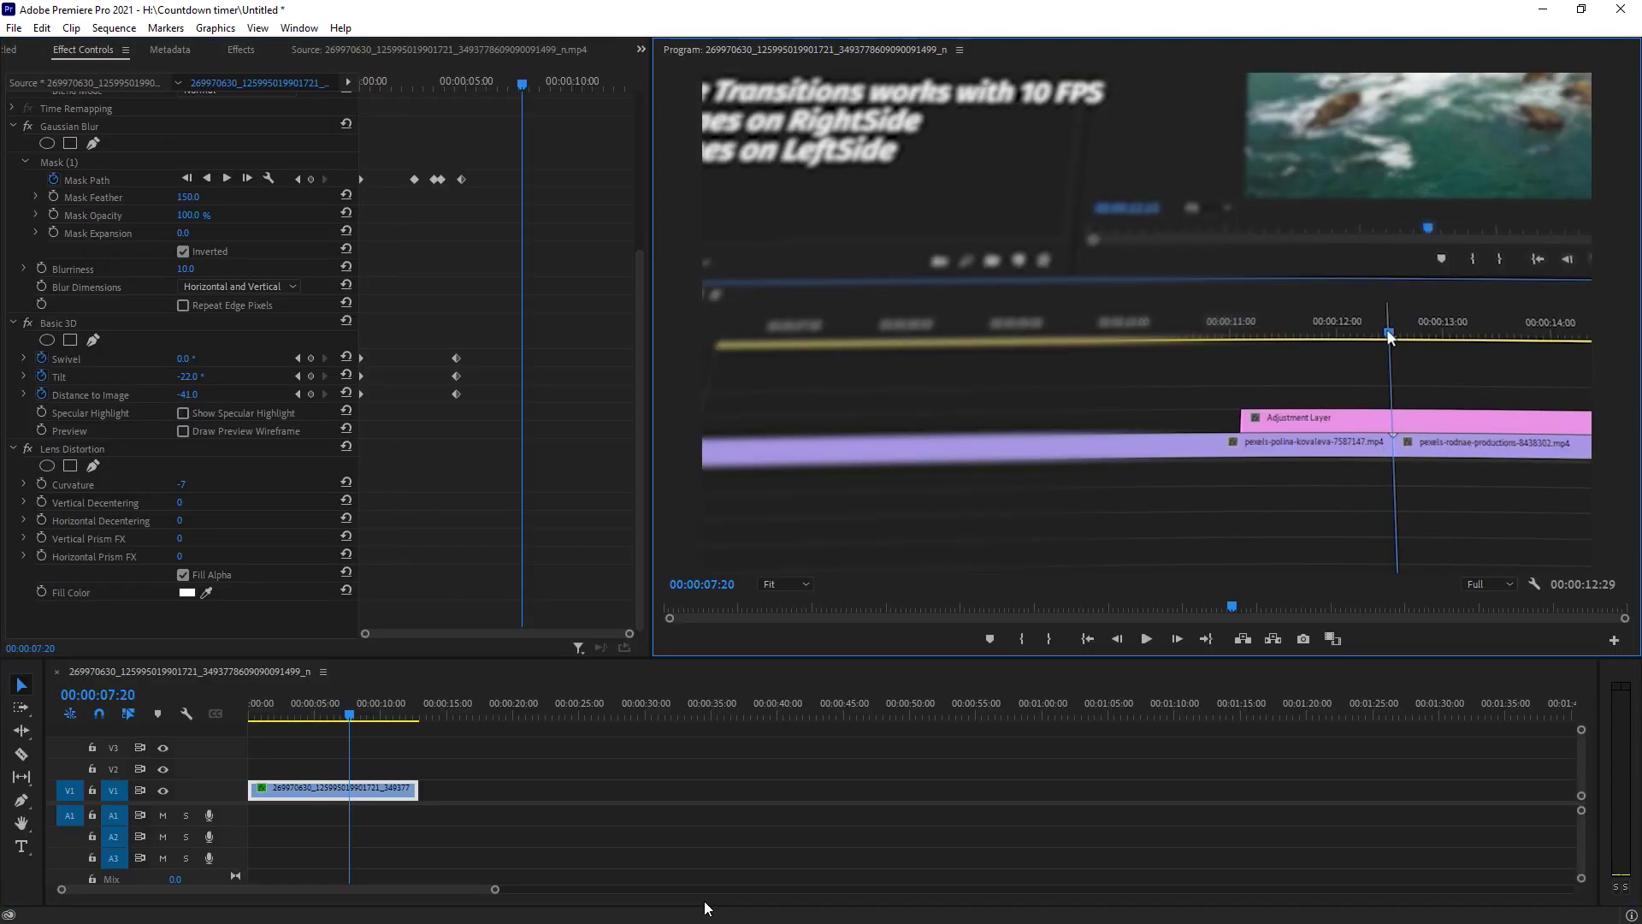